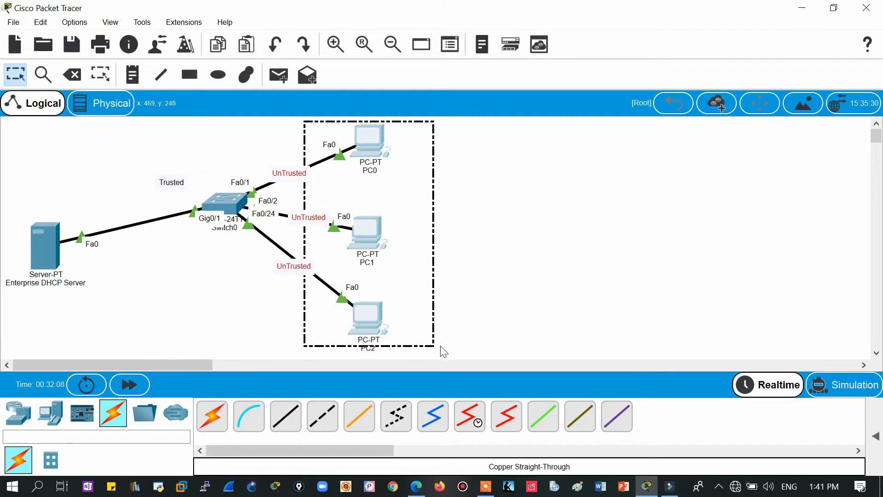
click(442, 352)
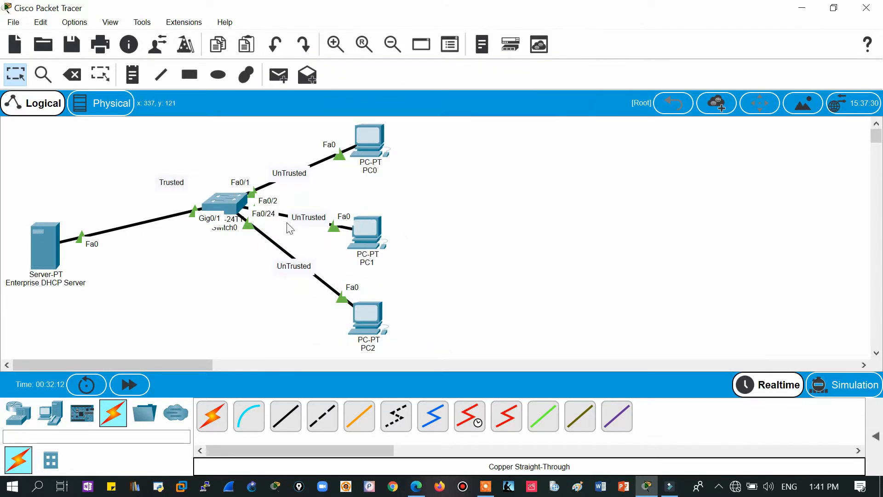
click(257, 322)
drag(132, 135, 442, 356)
click(198, 152)
- Switch to the Security Fundamentals PDF in Edge and read the DHCP Snooping definition on page 147
click(416, 486)
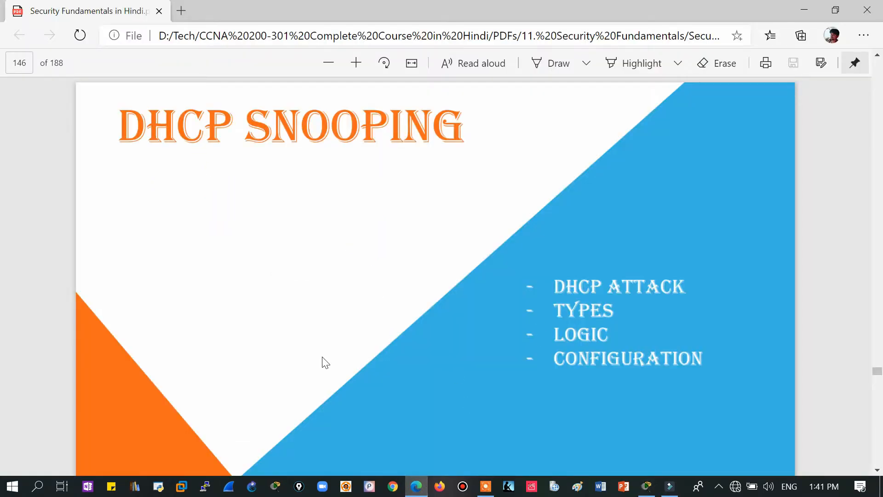
key(Right)
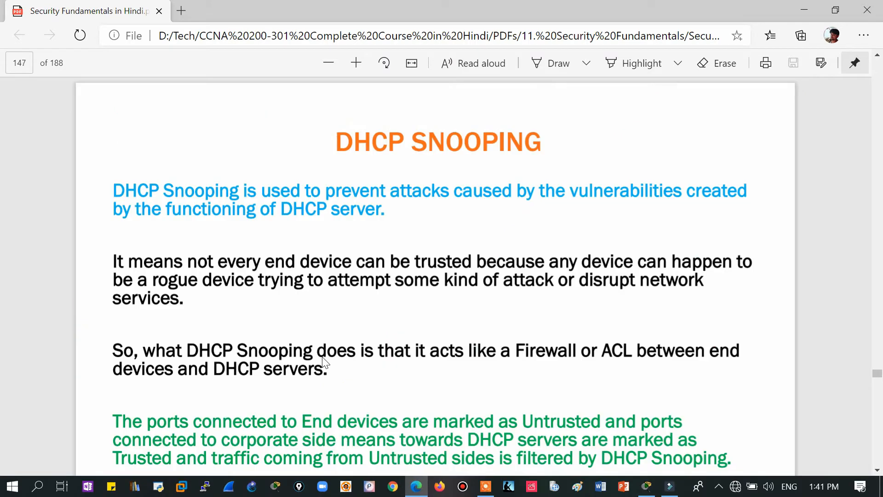
scroll(324, 362, down, 1)
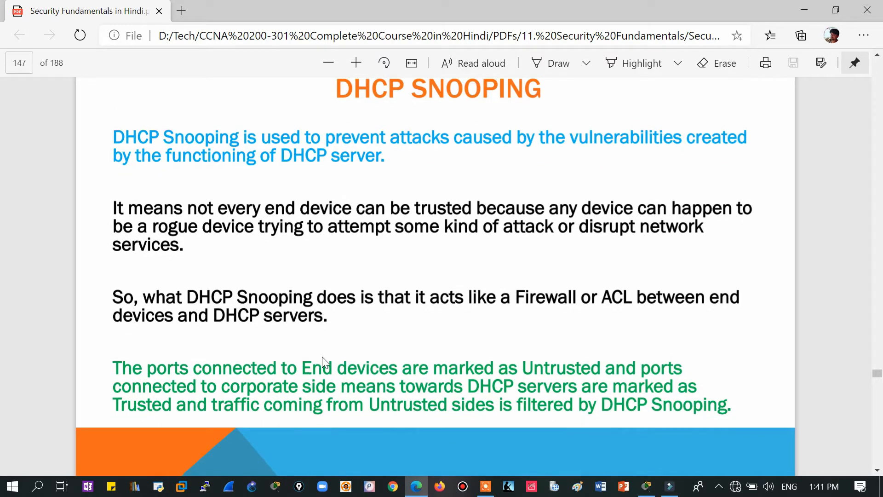
- Switch back to Packet Tracer, set PC2's logical-view icon to the hack1 image from the Desktop folder, and move PC2 slightly up and left
click(646, 486)
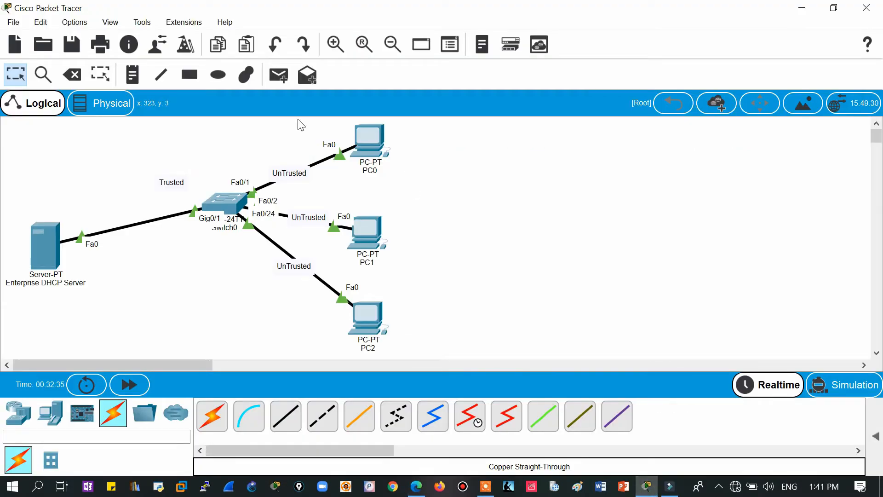
drag(298, 120, 453, 357)
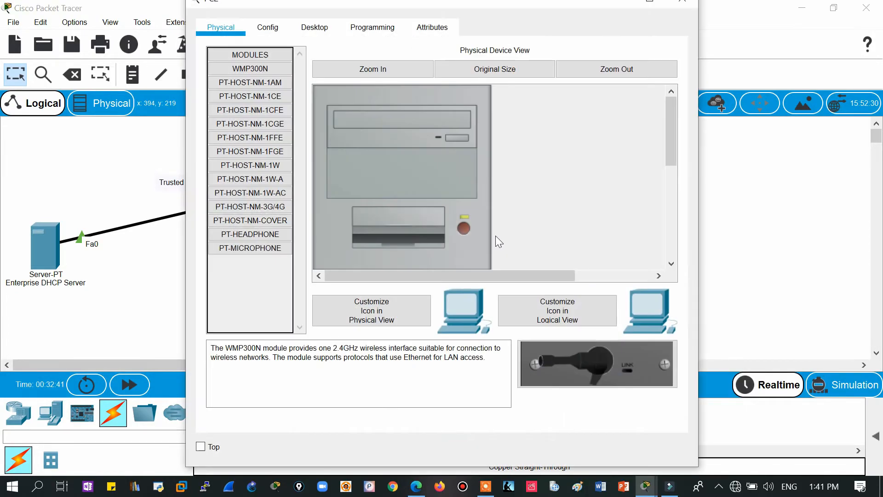
click(565, 317)
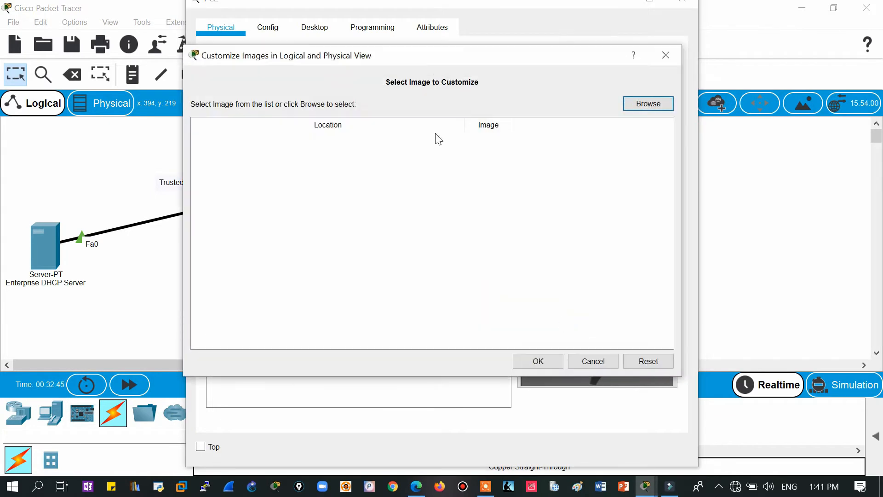
click(638, 105)
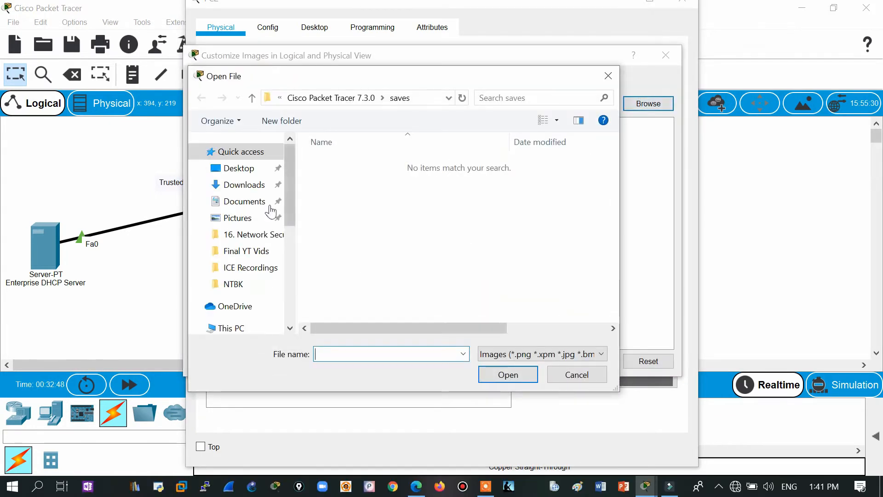
click(230, 168)
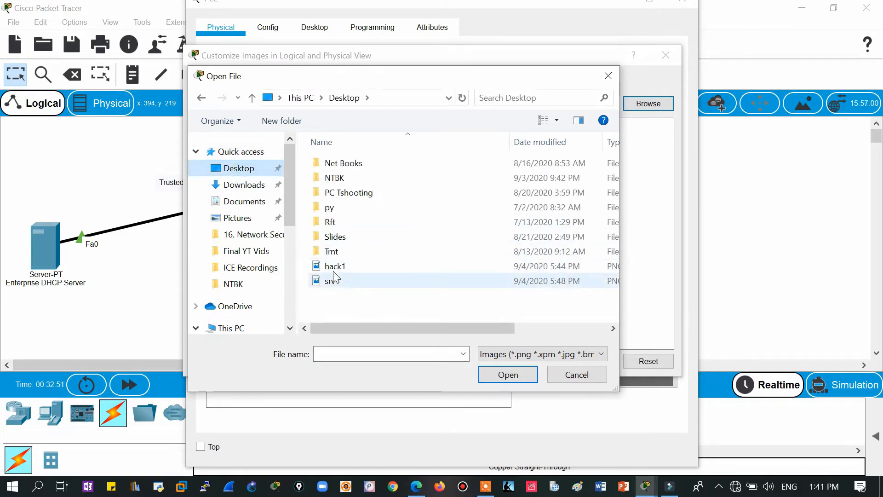
double_click(332, 269)
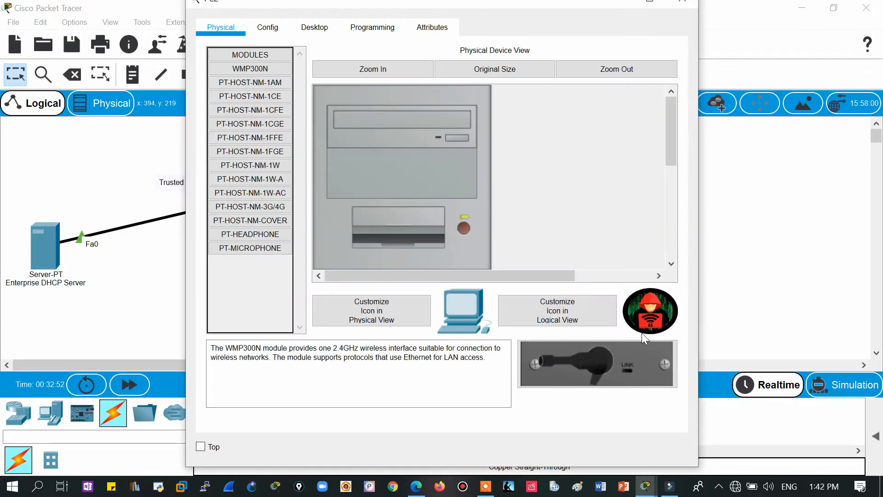
click(686, 3)
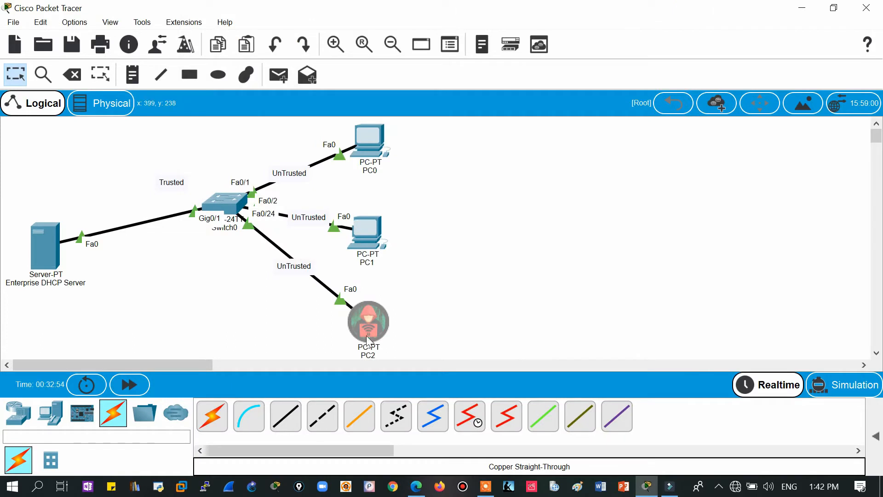
drag(365, 340, 345, 327)
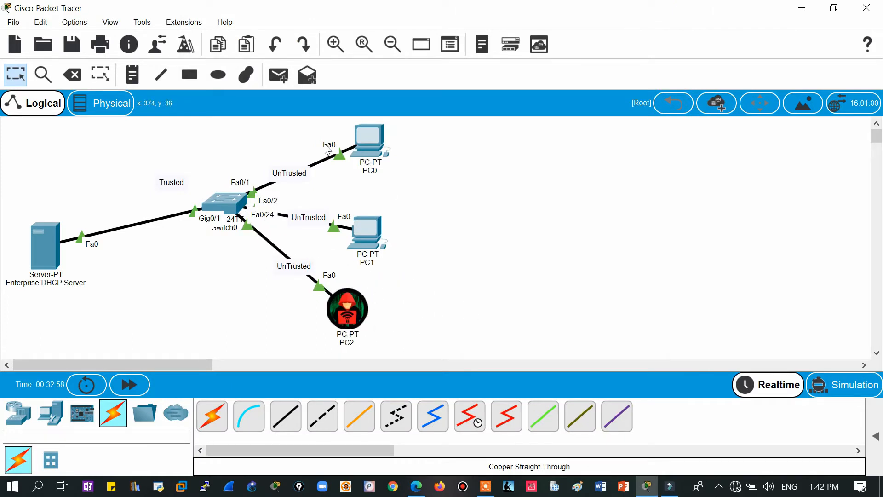
drag(289, 124, 463, 345)
click(464, 346)
- Set the Enterprise DHCP Server's logical-view icon to the srv1 image from the Desktop folder
click(49, 247)
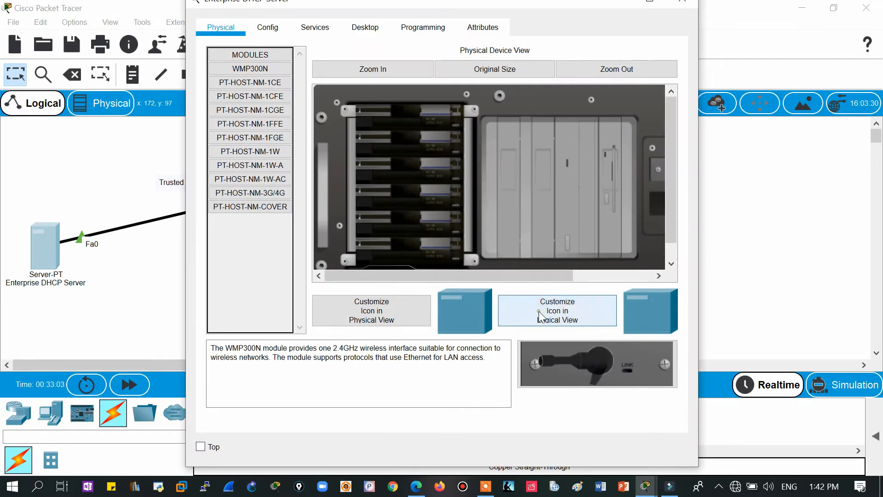
click(539, 316)
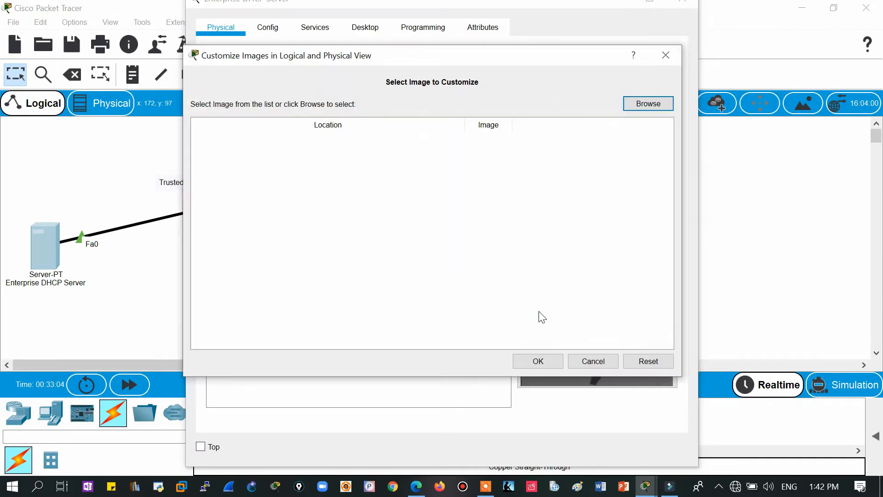
click(632, 105)
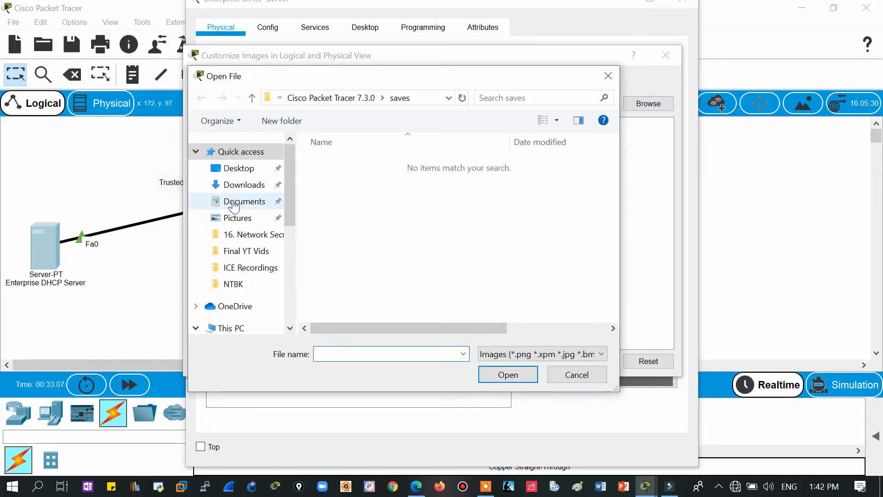
click(234, 168)
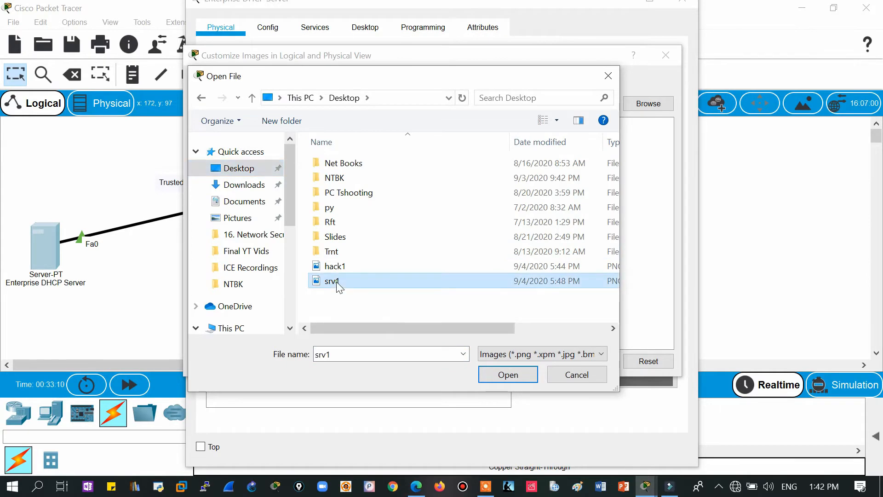
double_click(336, 281)
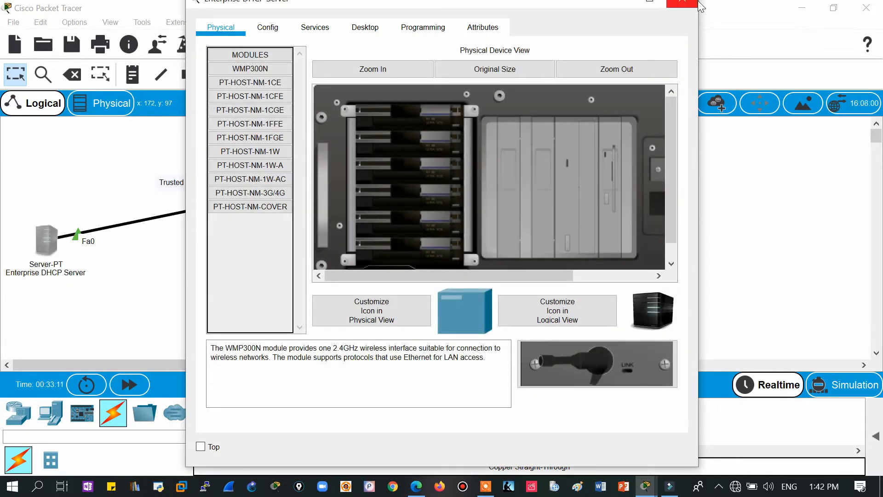
click(683, 3)
click(497, 263)
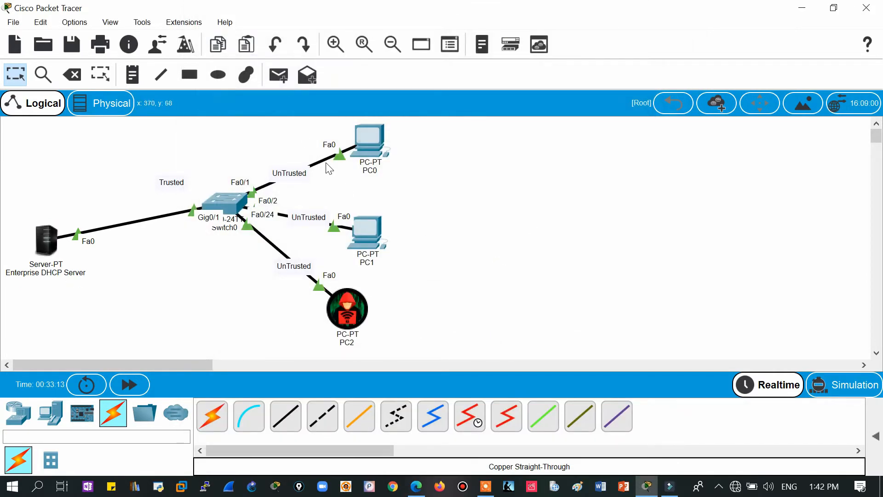
drag(270, 128, 441, 342)
click(441, 342)
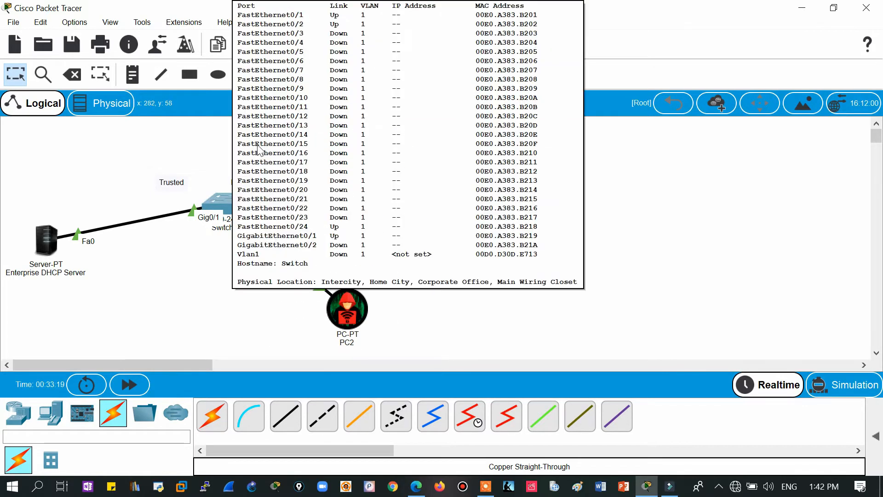
drag(282, 124, 440, 390)
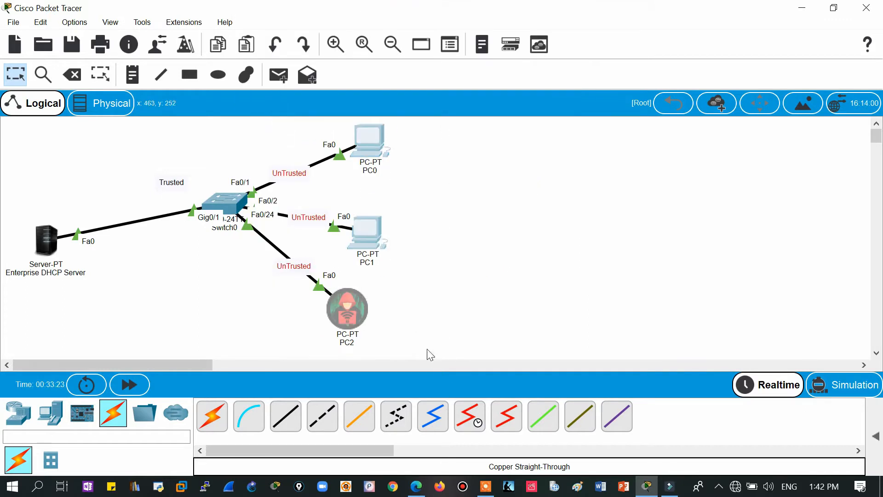
drag(426, 349, 59, 159)
click(520, 238)
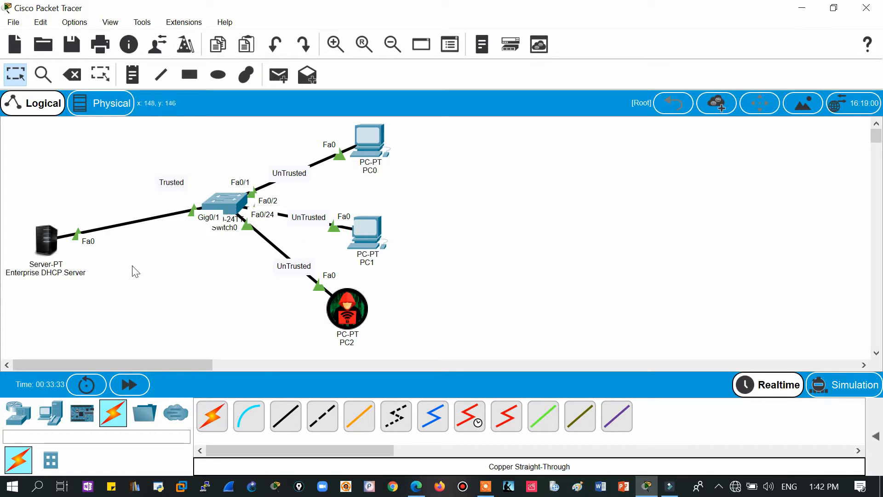
- Move the Enterprise DHCP Server slightly up and right, and place the Trusted label on the server-to-switch link
mouse_move(49, 244)
mouse_down()
mouse_move(57, 202)
mouse_move(61, 233)
mouse_up()
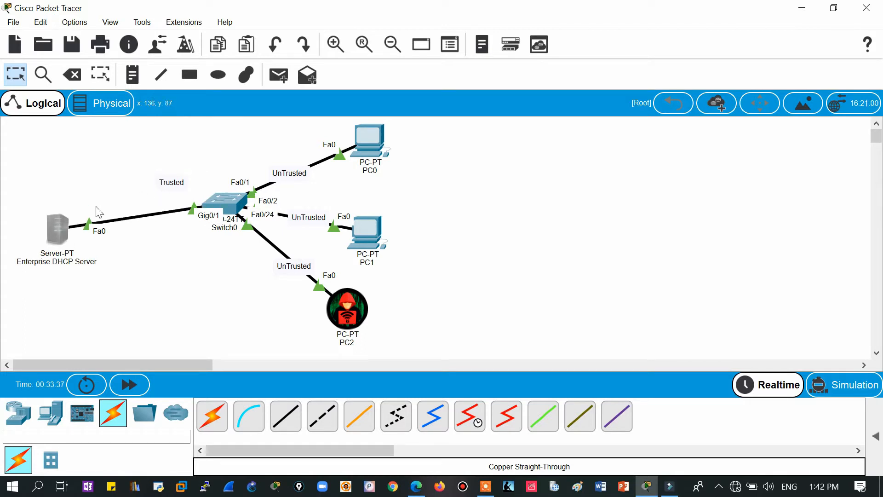
drag(175, 193, 168, 219)
click(197, 257)
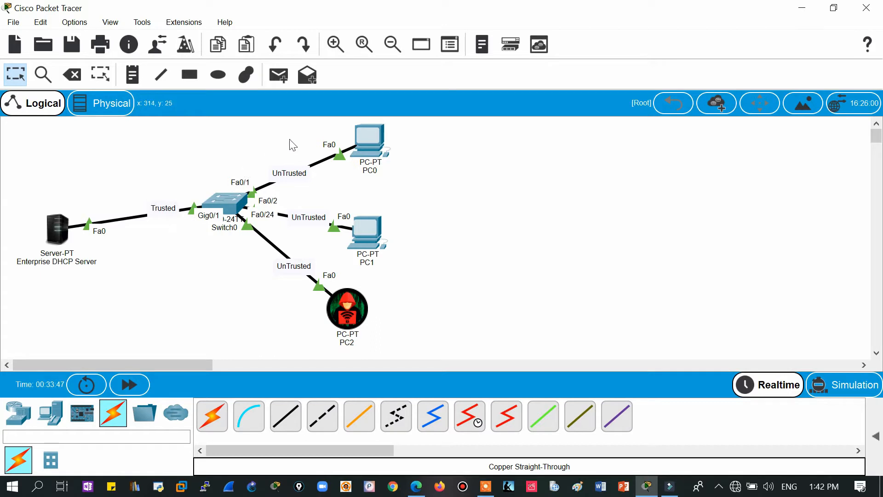
drag(275, 132, 456, 341)
- Place a four-line note in the empty area right of the PCs reading "D - C", "O - S", "R - C", "A - S"
click(133, 75)
click(529, 148)
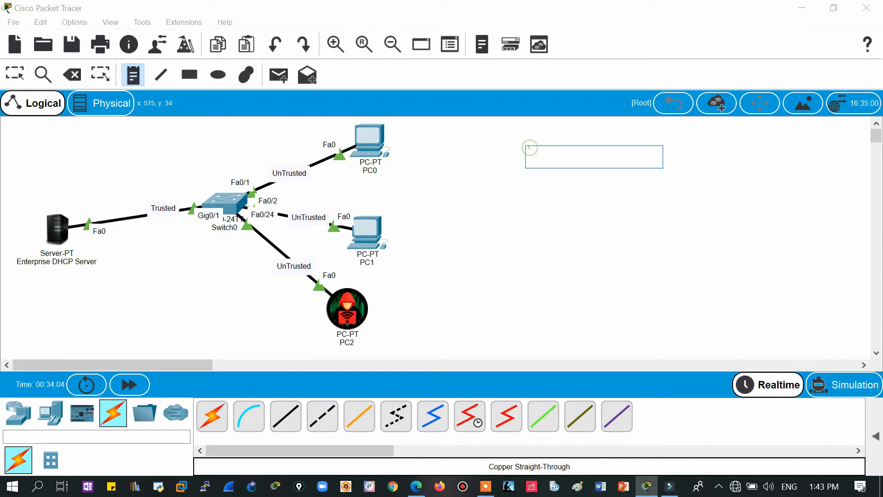
text(D -)
key(Return)
text(O -)
key(Return)
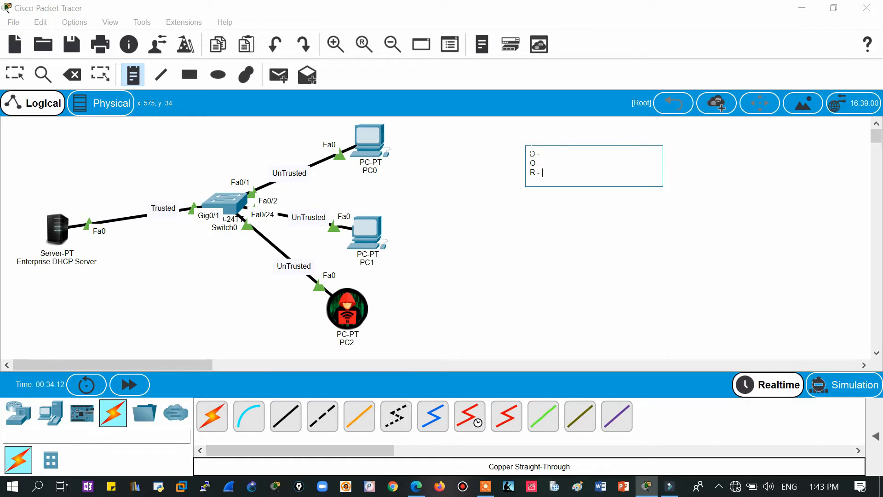
key(Return)
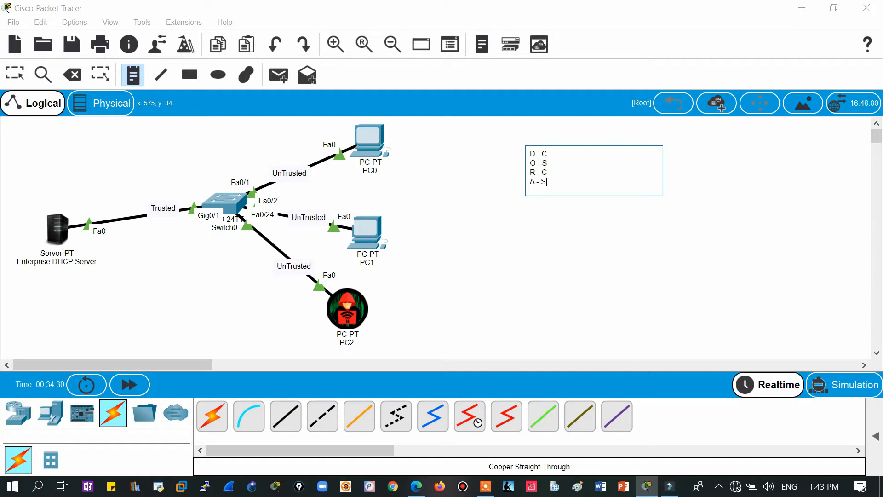
drag(550, 155, 530, 181)
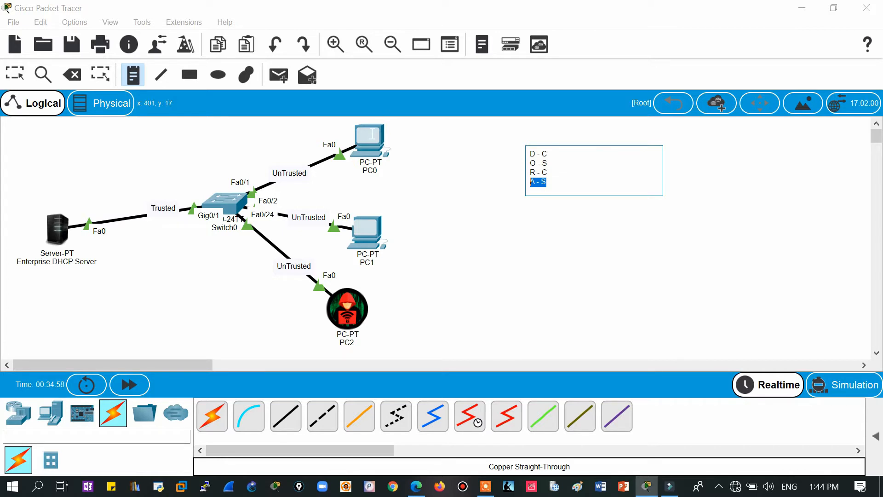
drag(557, 154, 526, 173)
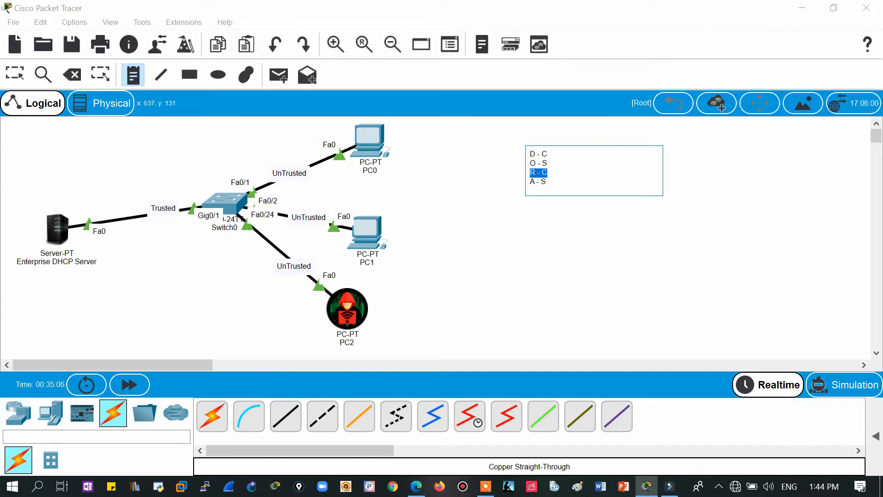
click(583, 236)
click(15, 75)
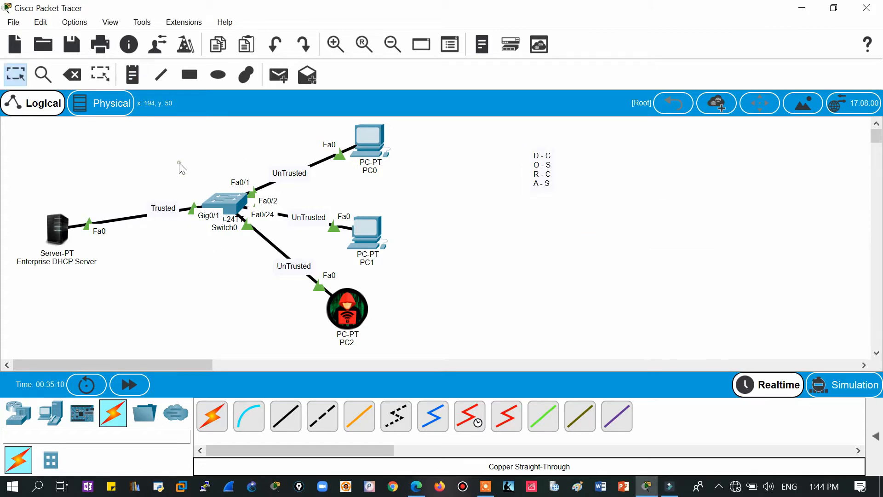
drag(178, 163, 258, 249)
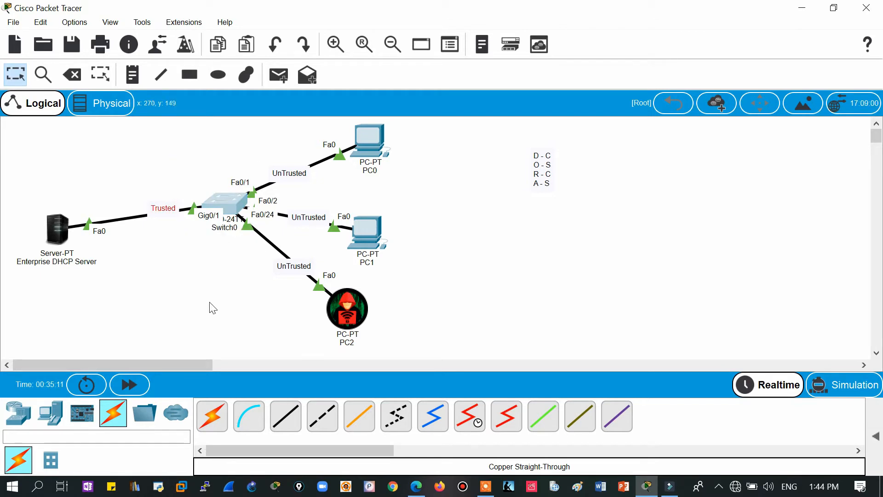
click(202, 309)
drag(189, 170, 259, 249)
click(232, 262)
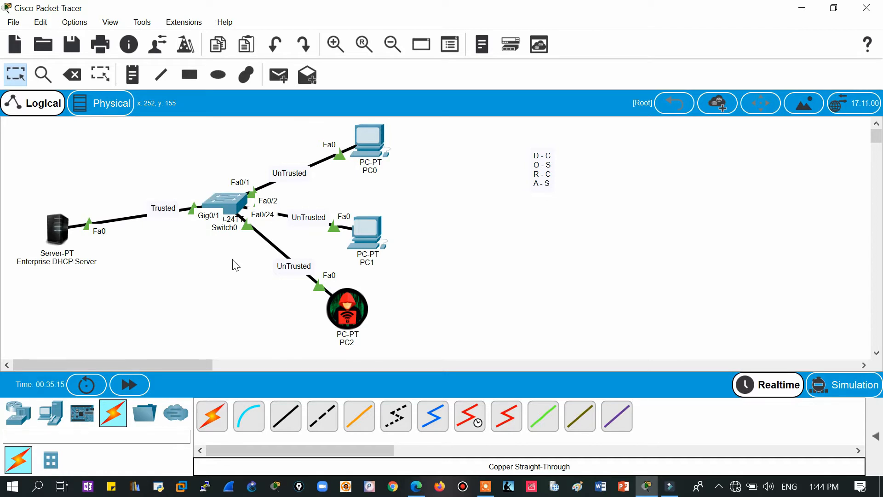
drag(331, 122, 407, 186)
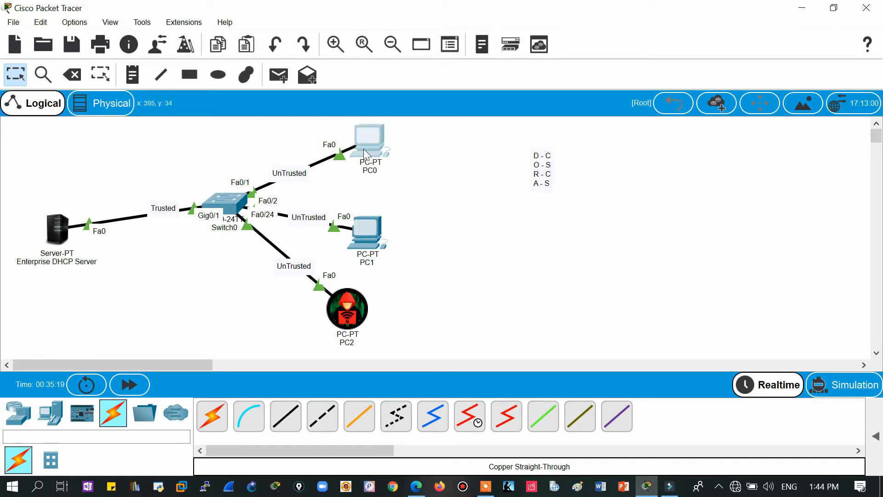
click(244, 144)
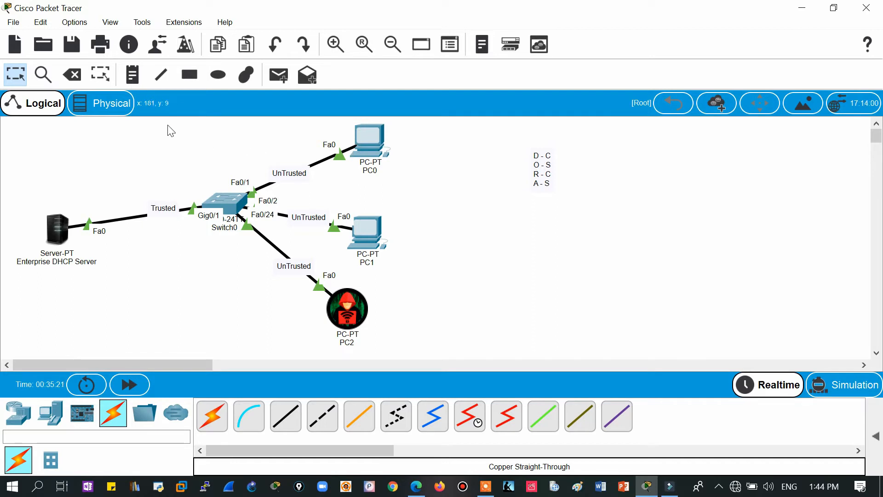
drag(167, 124, 429, 336)
- Switch to the Security Fundamentals PDF in Edge and read DHCP Snooping page 148 on message filtering and Layer 2 operation
click(416, 490)
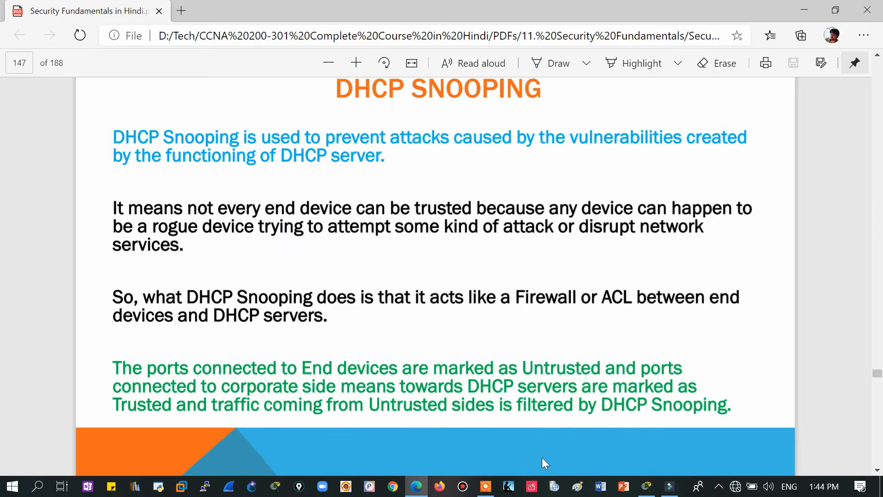
key(Page_Down)
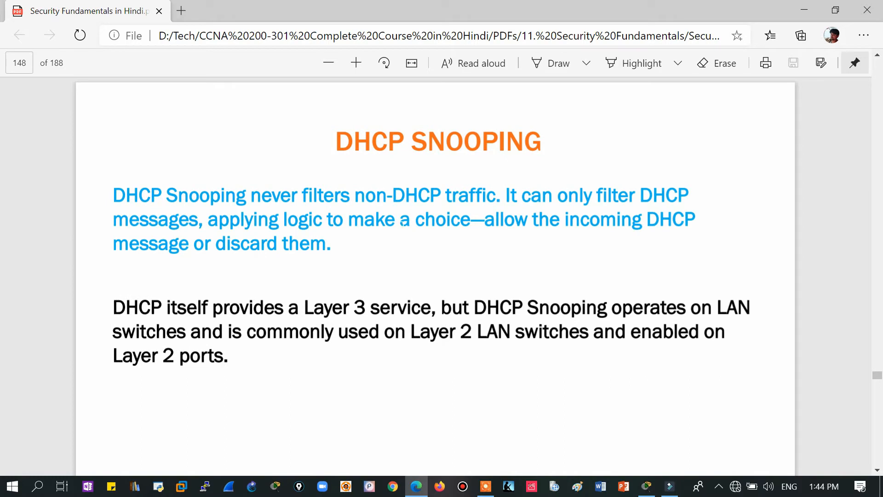
- Switch to Packet Tracer and give the Enterprise DHCP Server static IP 10.0.0.1, mask 255.0.0.0, gateway 10.0.0.1 and DNS server 8.8.8.8
click(645, 489)
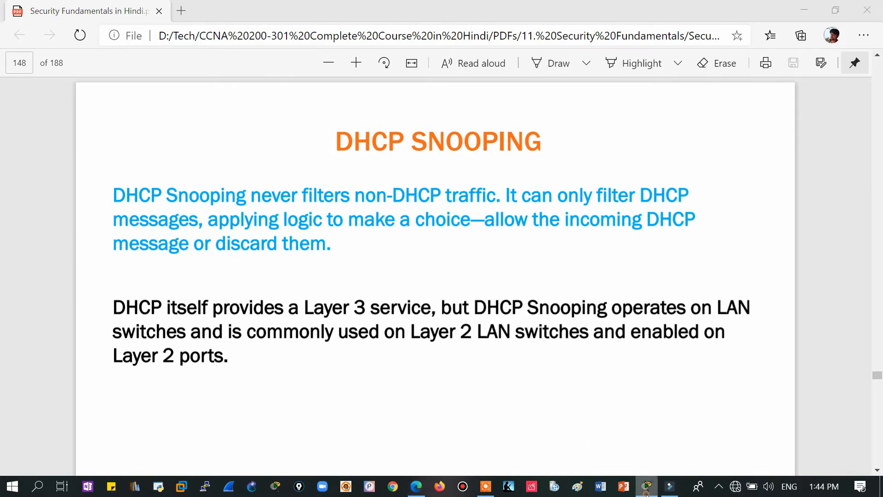
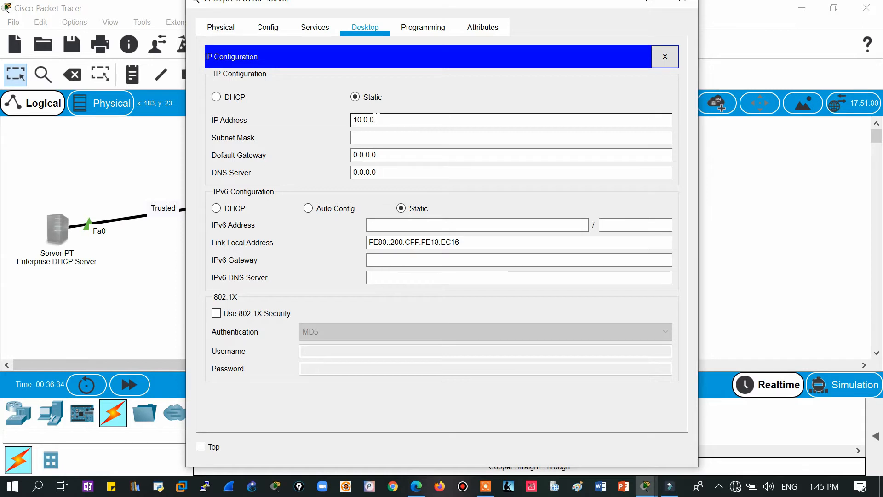
text(.1)
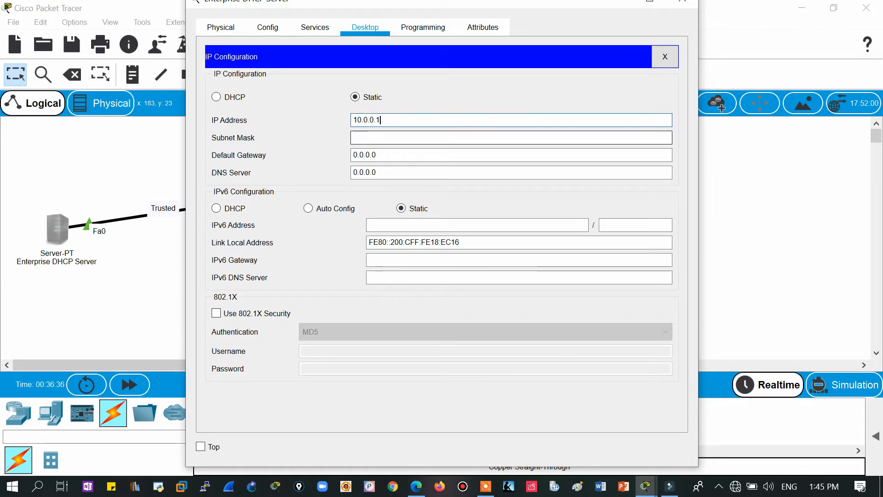
click(377, 137)
drag(386, 119, 308, 126)
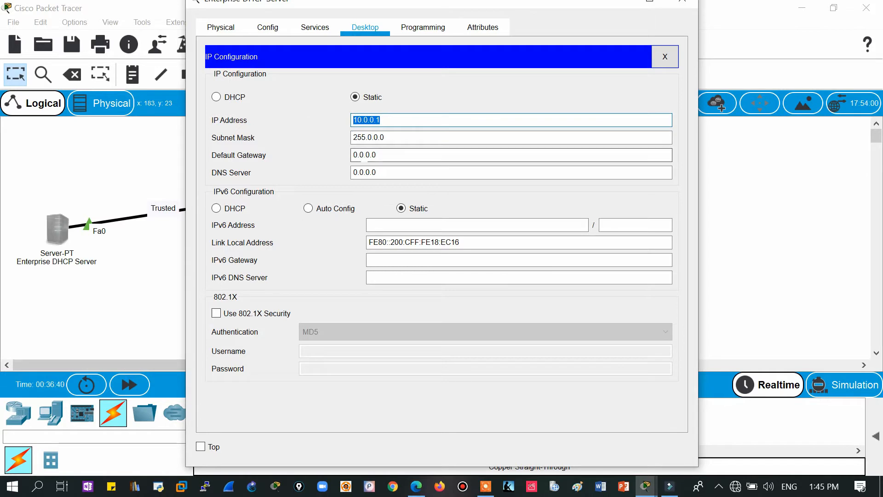
drag(386, 155, 329, 155)
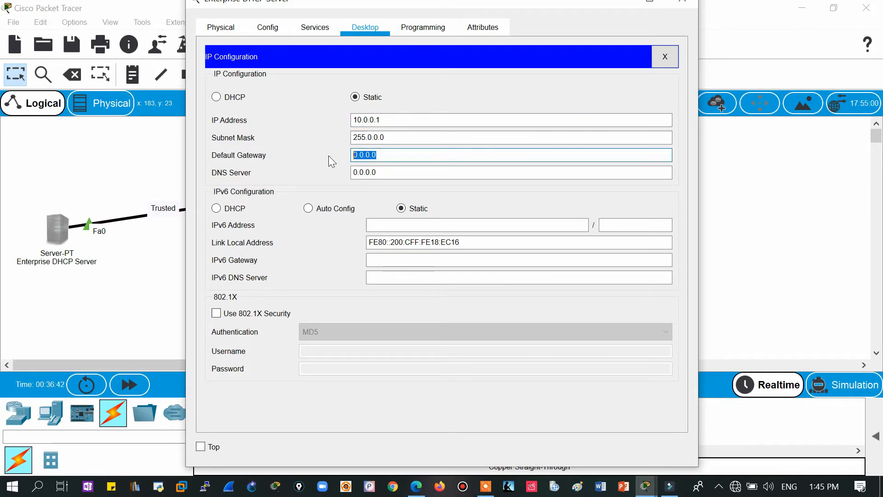
text(10.0.0.1)
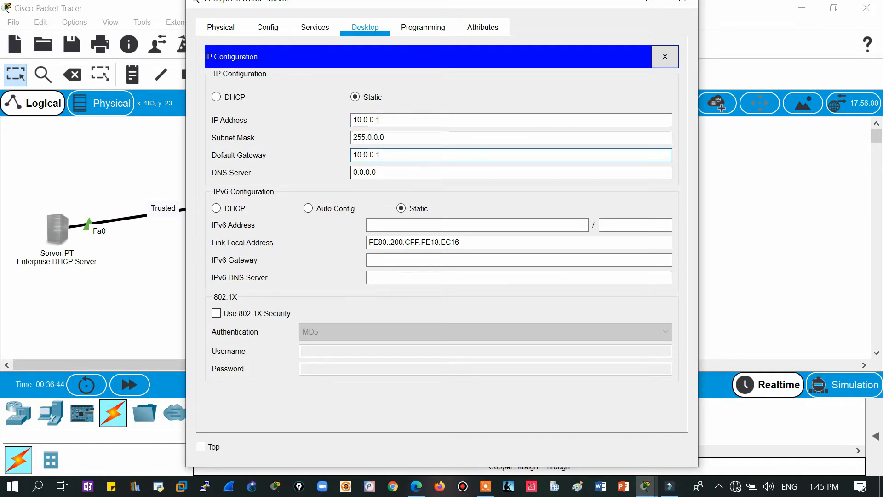
drag(391, 173, 324, 166)
text(8.8.8.8)
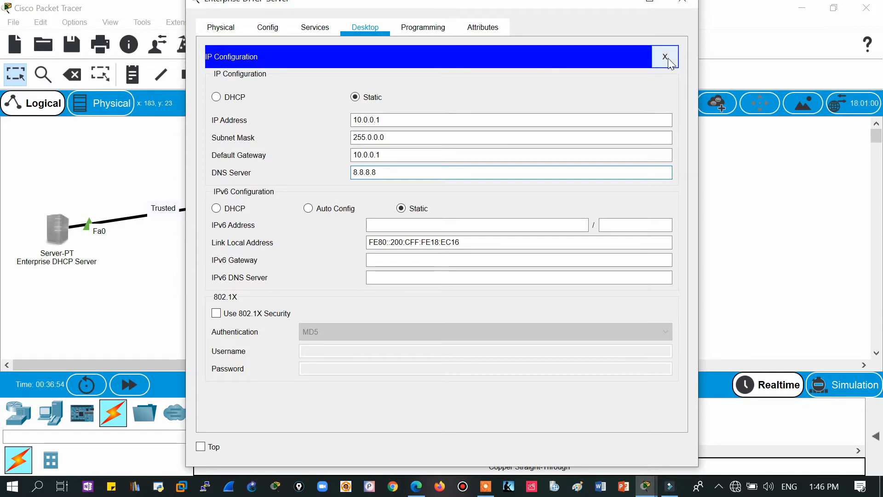
- In the server's DHCP service, set serverPool's default gateway to 10.0.0.1 and its DNS server to 8.8.8.8
click(315, 28)
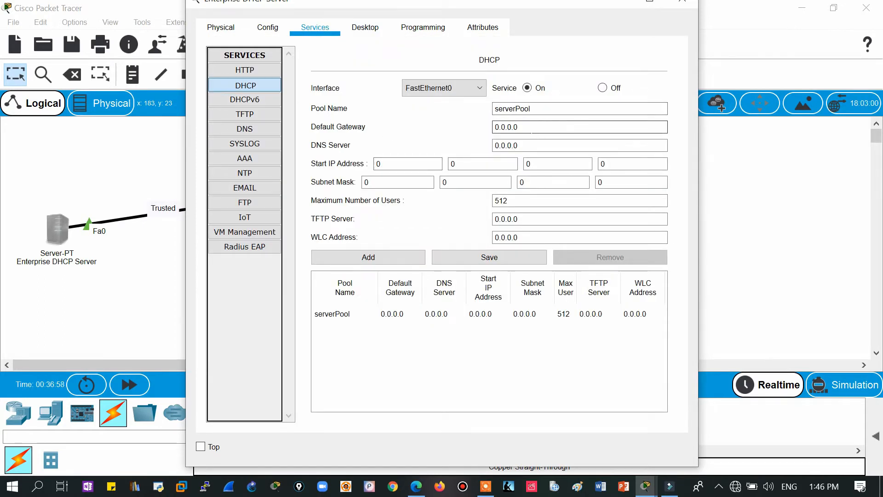
double_click(526, 128)
text(10.0.0.1)
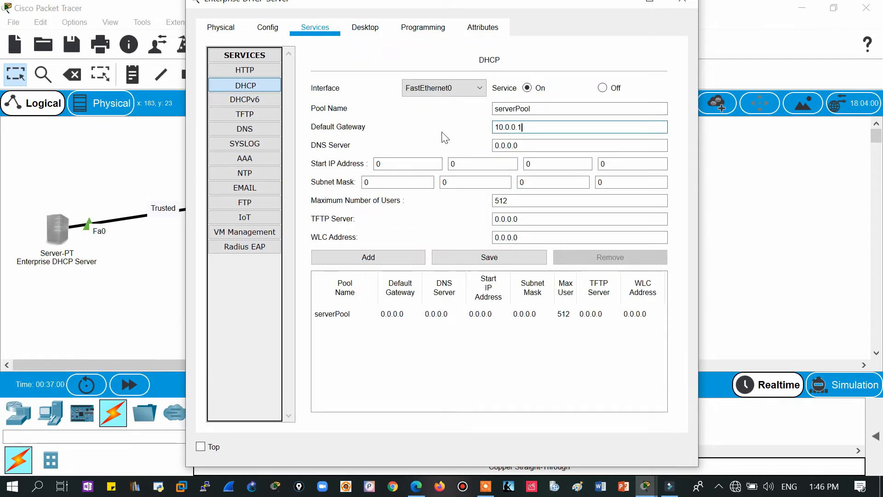
double_click(532, 145)
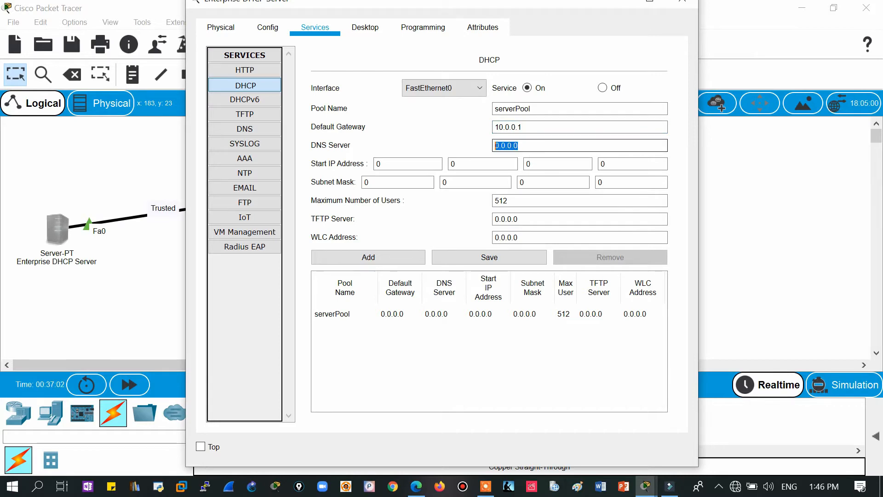
text(8.8.8)
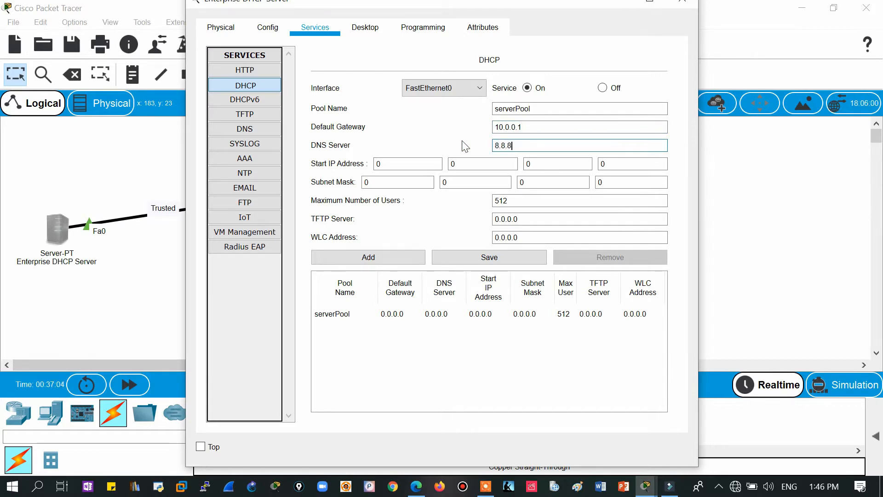
text(.8)
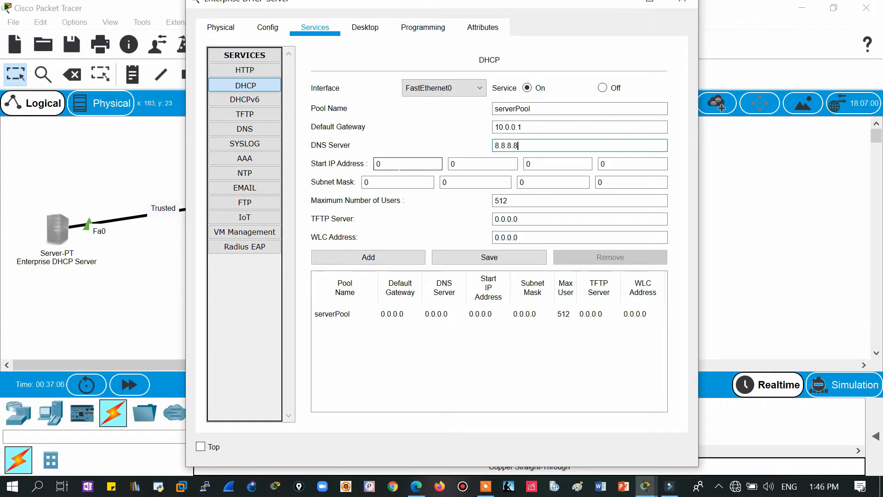
- Set serverPool's start IP address to 10.0.0.11 and subnet mask to 255.0.0.0, then save the pool and close the server's window
click(399, 164)
text(1)
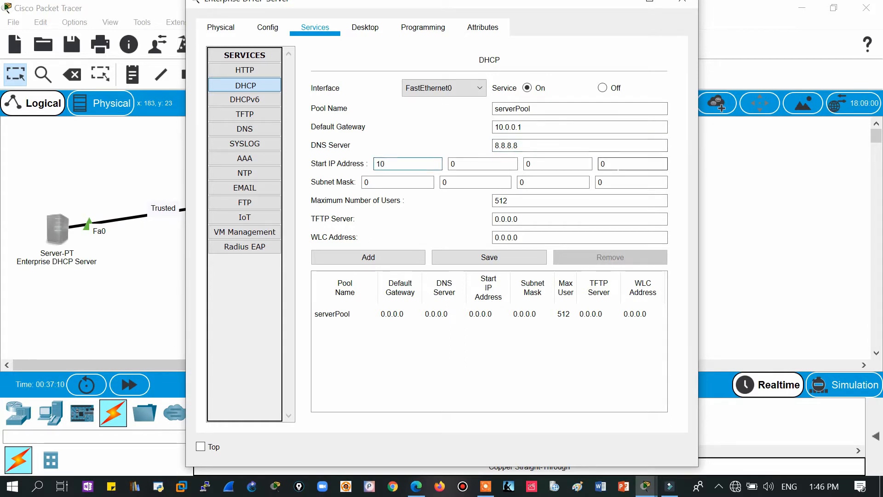
click(616, 166)
key(BackSpace)
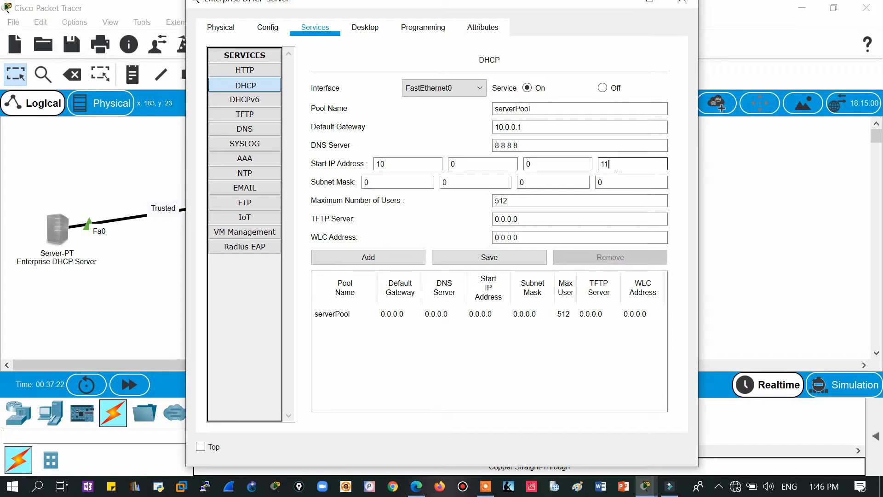
click(377, 182)
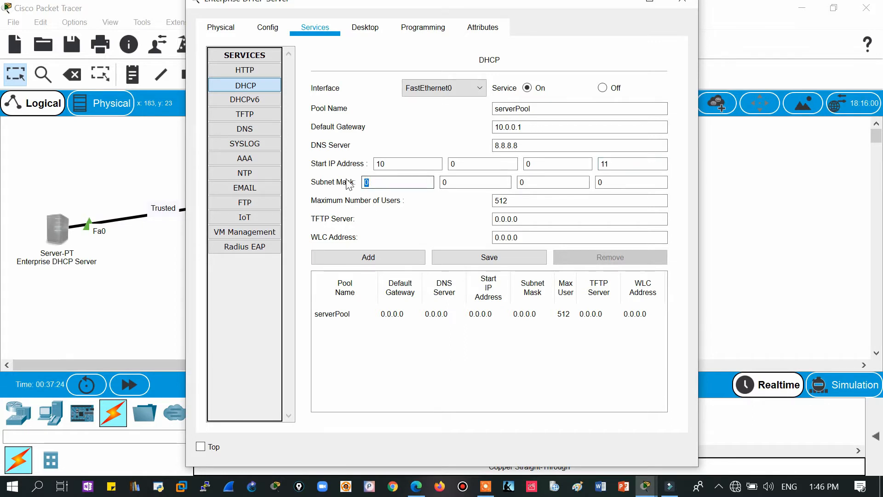
key(BackSpace)
drag(512, 201, 494, 201)
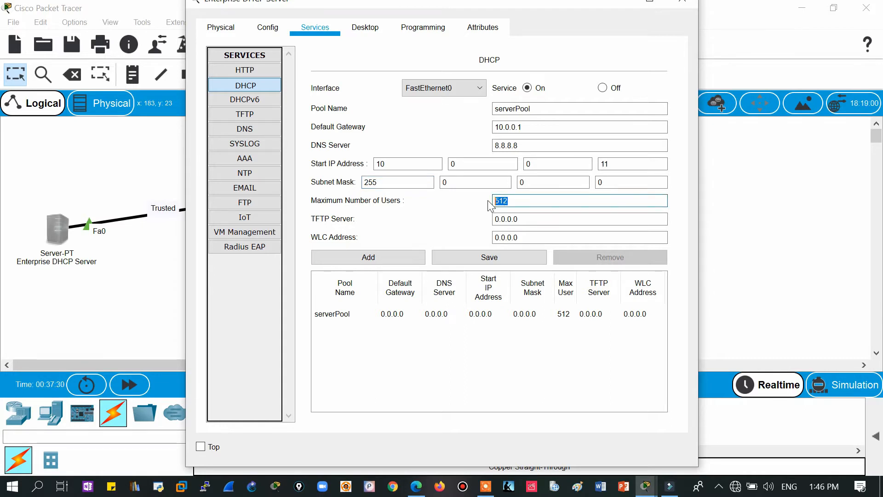
click(515, 200)
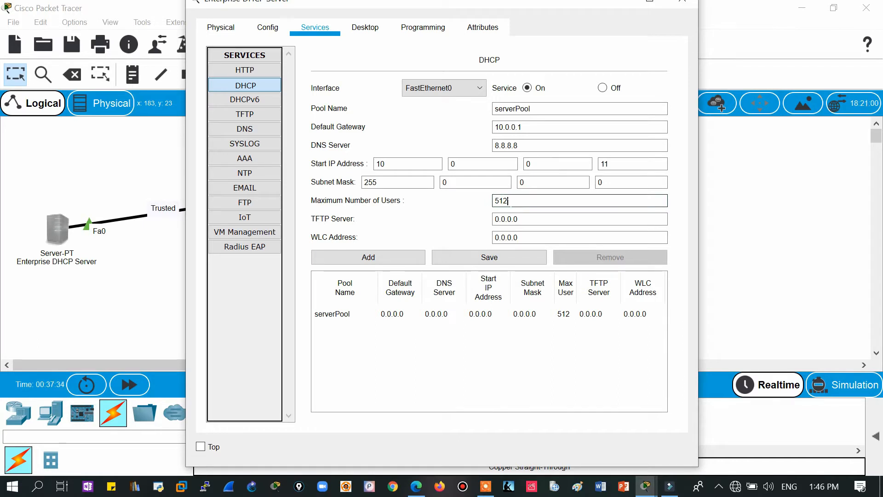
key(Tab)
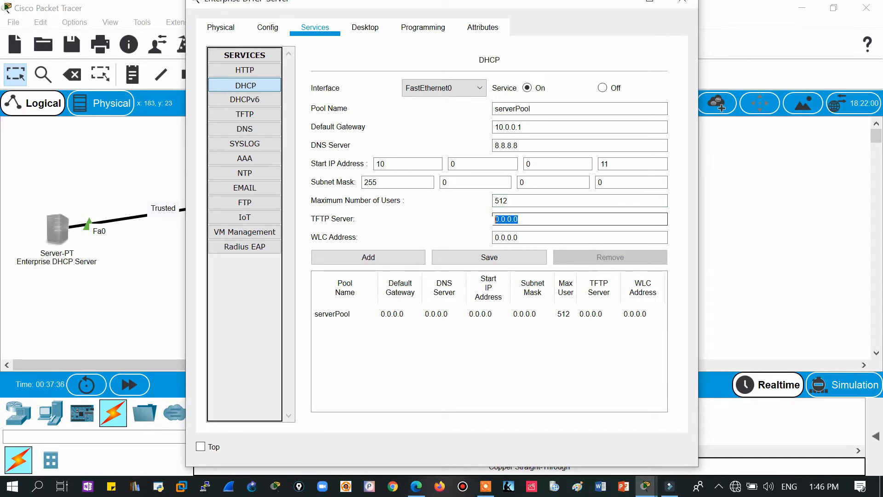
key(Tab)
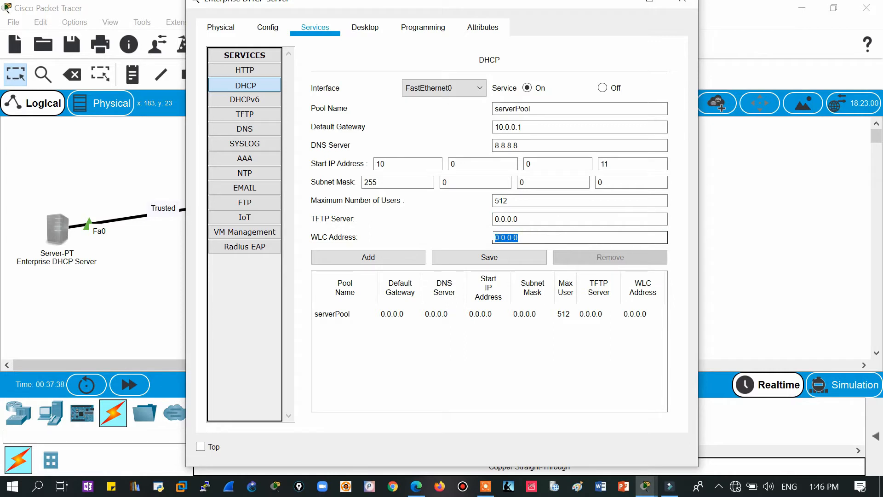
click(491, 260)
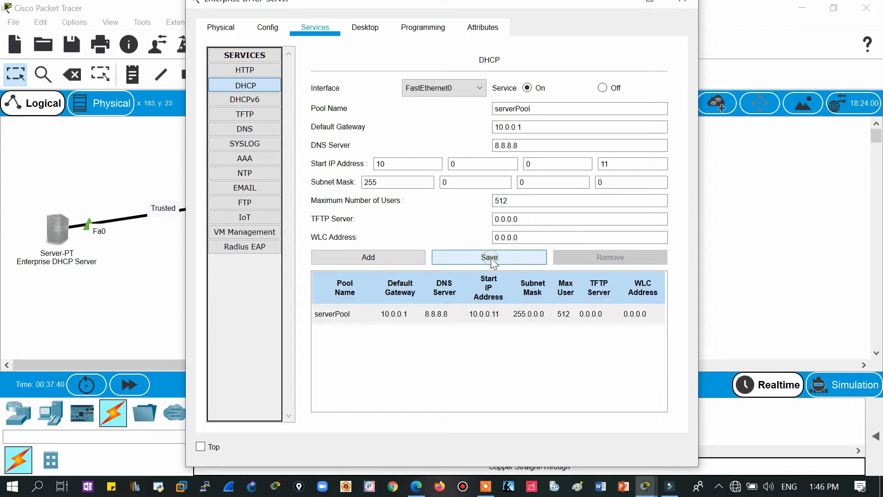
click(688, 3)
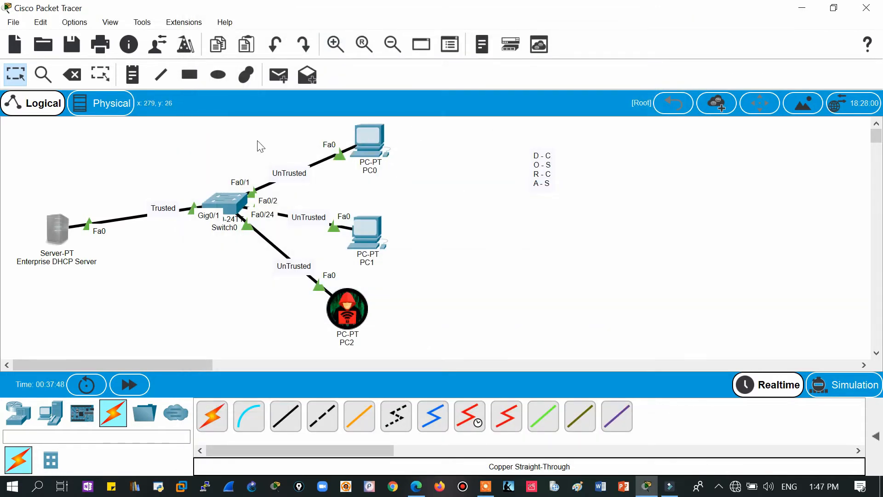
- In Simulation mode, create a simple PDU from PC0 to the Enterprise DHCP Server and inspect its OSI layer information
click(843, 386)
click(724, 389)
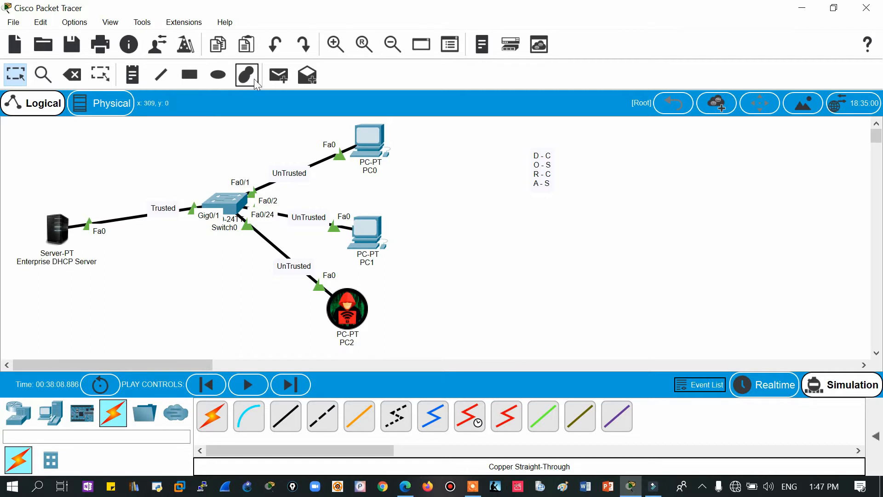
click(278, 74)
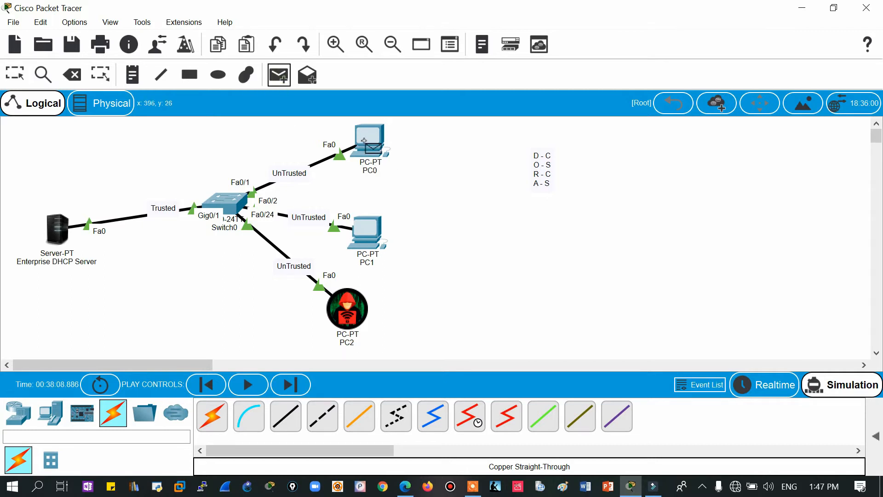
click(369, 142)
click(57, 229)
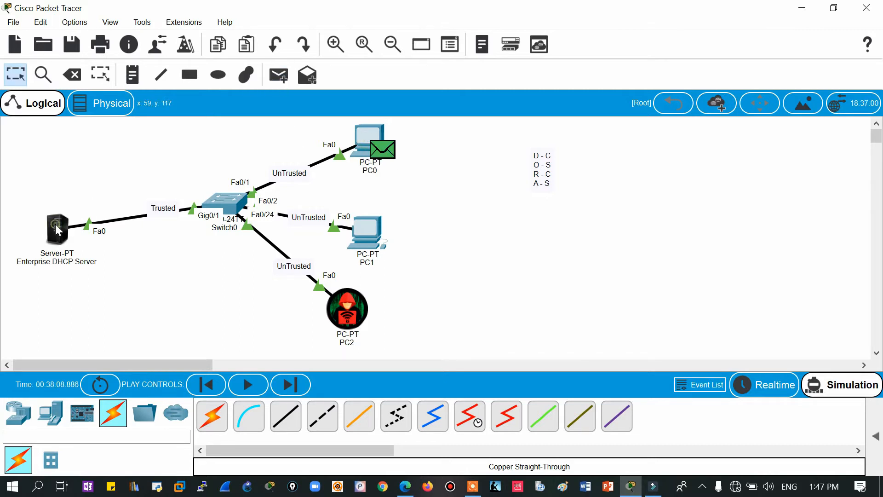
click(391, 155)
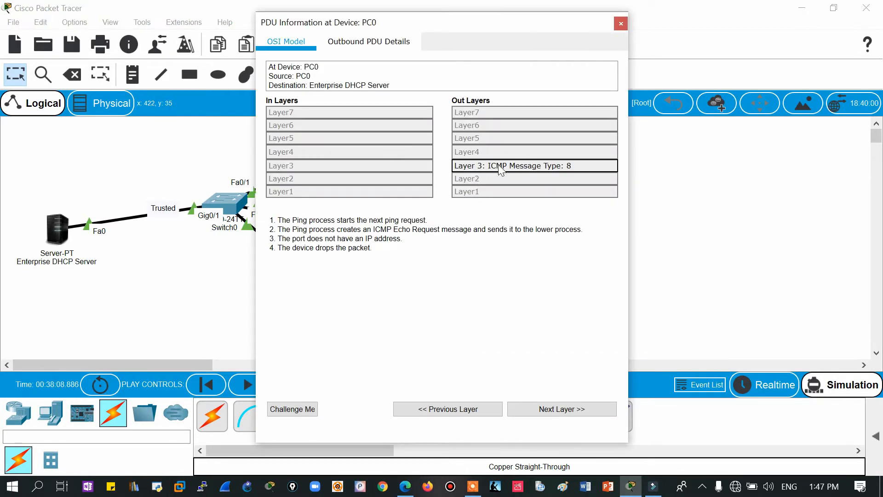
click(621, 23)
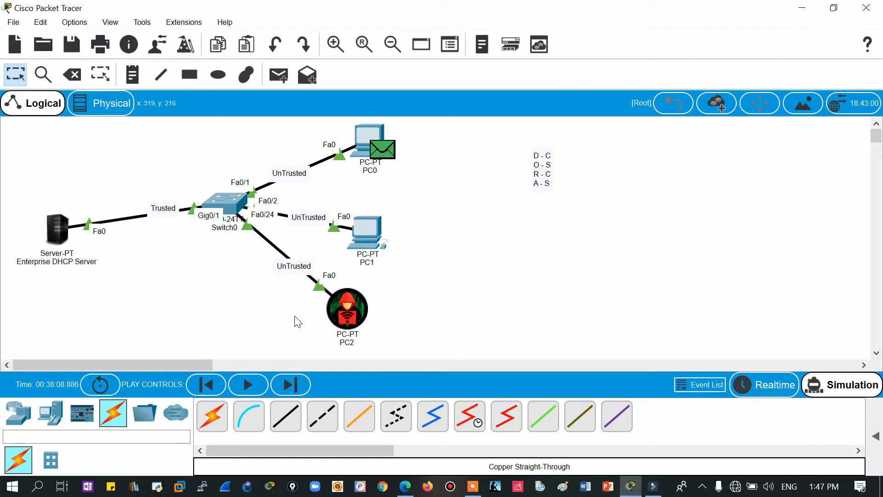
- Set PC0's IPv4 configuration to DHCP and return to the topology
click(363, 143)
click(315, 29)
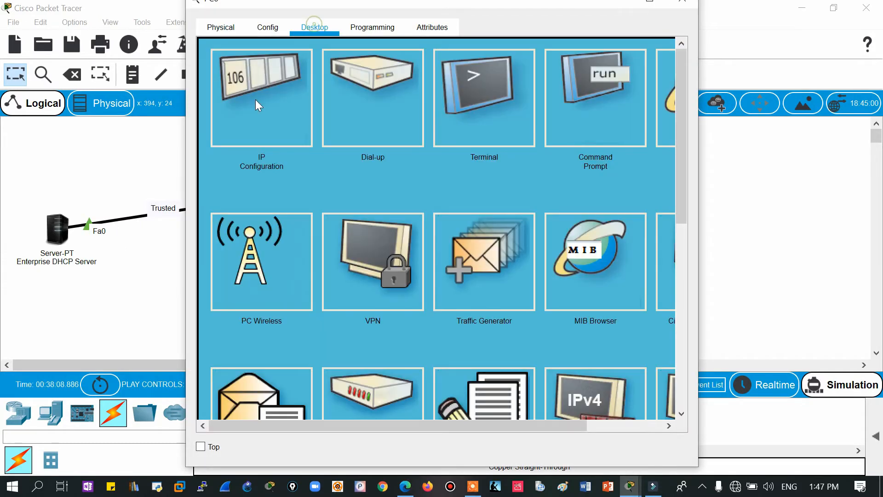
click(256, 101)
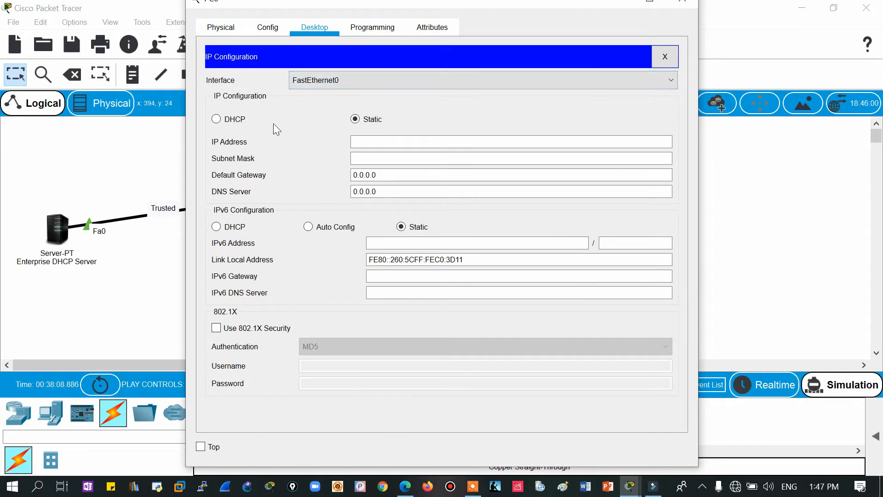
click(226, 120)
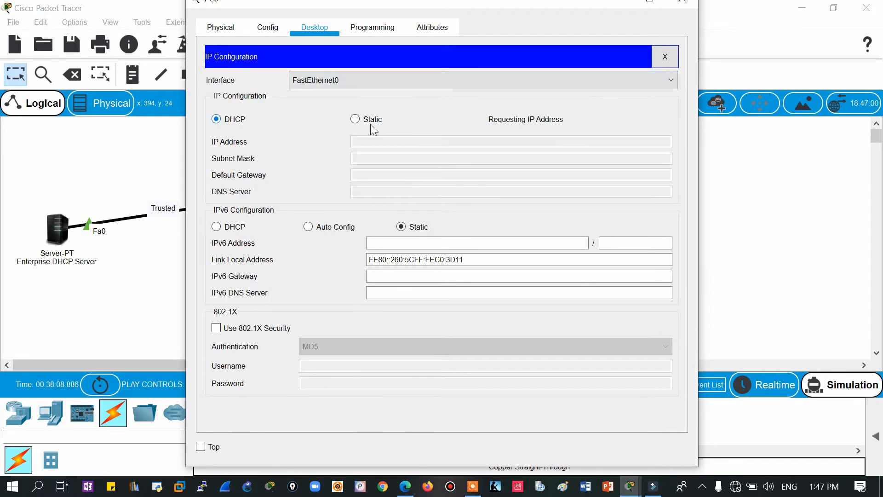
click(755, 194)
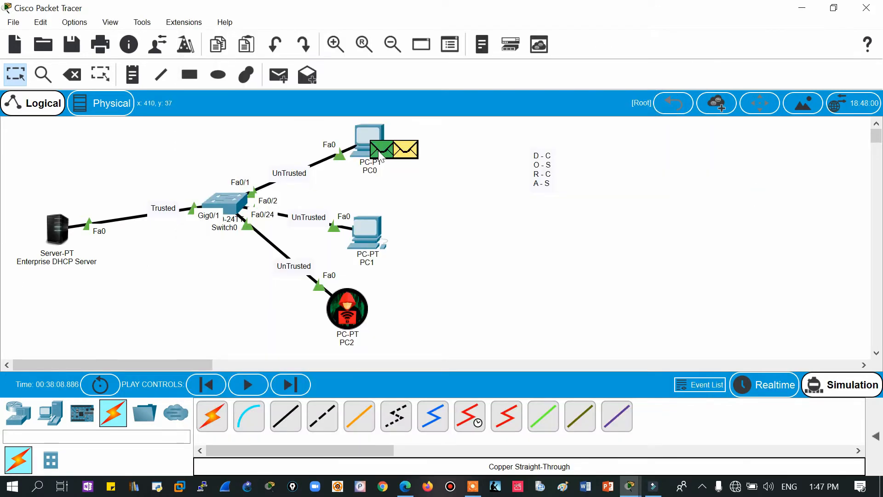
- Examine the outbound OSI layers of PC0's DHCP packet, from Layer 7 through Layer 3 down to Layer 1, keeping the topology in view
mouse_move(406, 155)
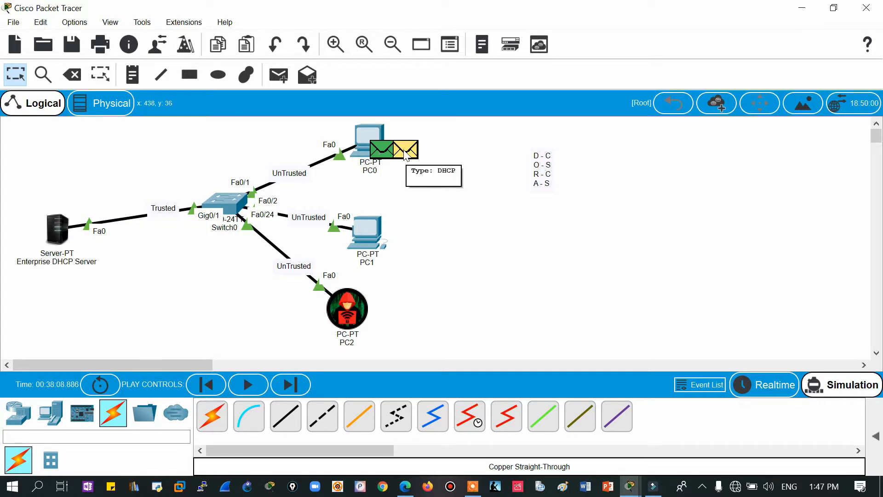
click(404, 151)
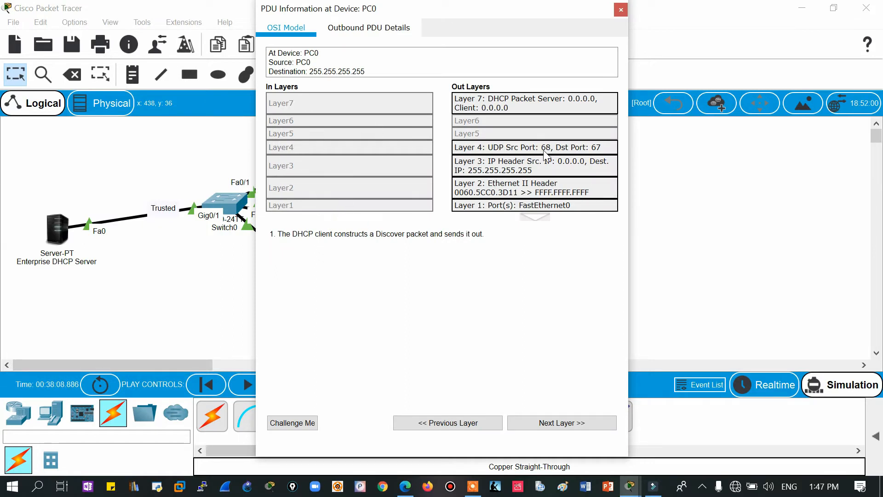
drag(439, 14, 631, 19)
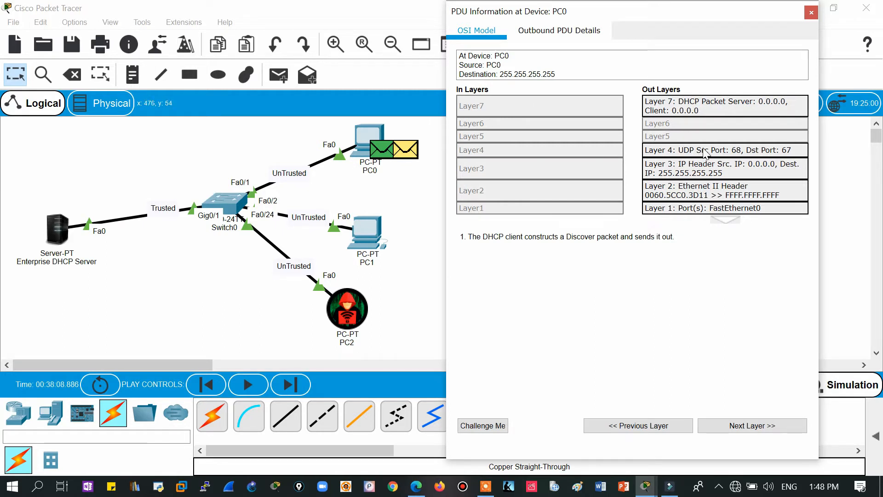
click(751, 171)
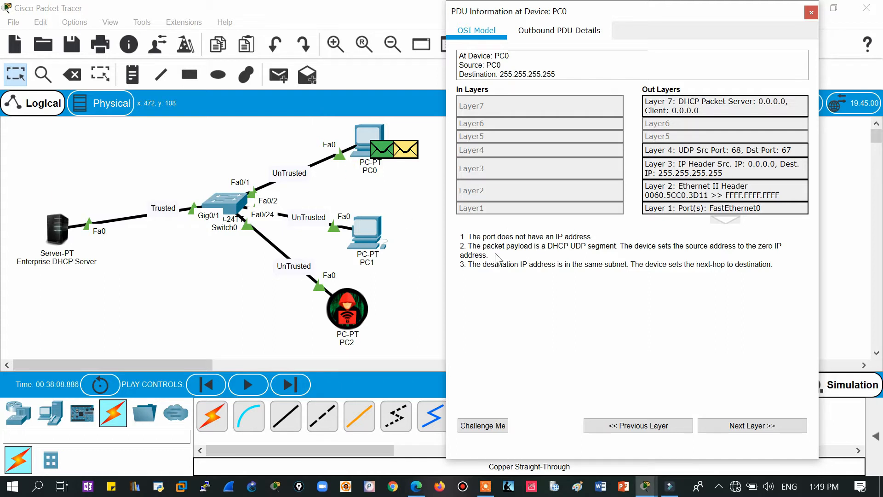
click(747, 427)
click(747, 428)
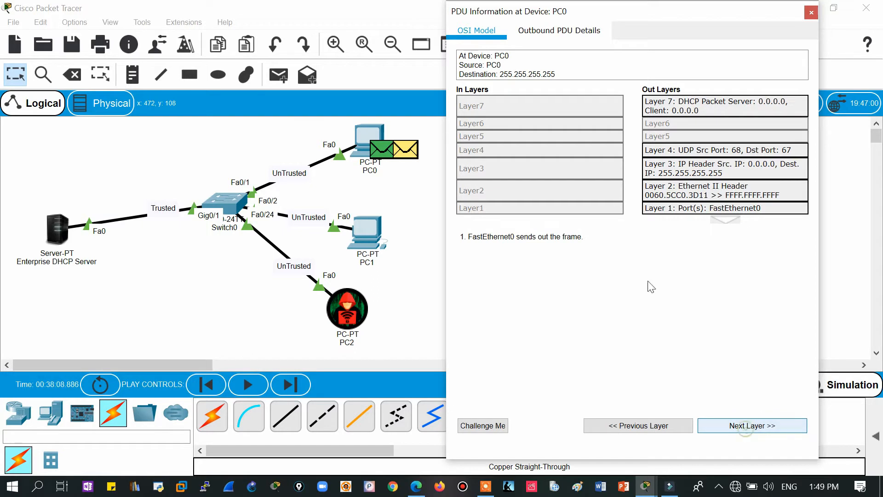
- Examine the outbound PDU details of PC0's DHCP packet, including the source IP, client hardware address and options fields, then close the PDU information
click(558, 32)
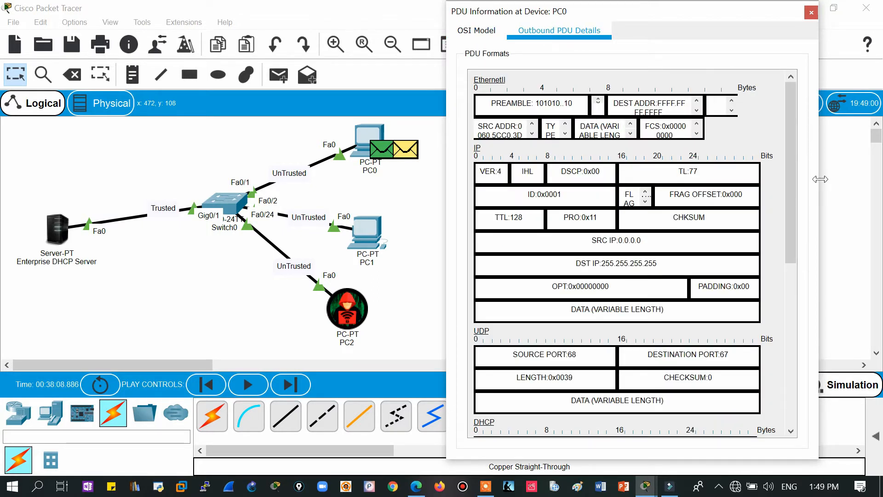
drag(820, 179, 874, 183)
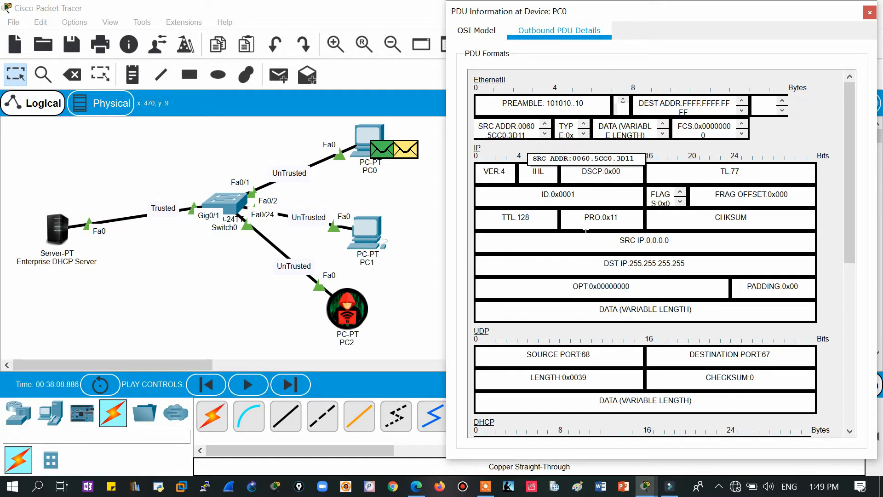
drag(644, 240, 671, 240)
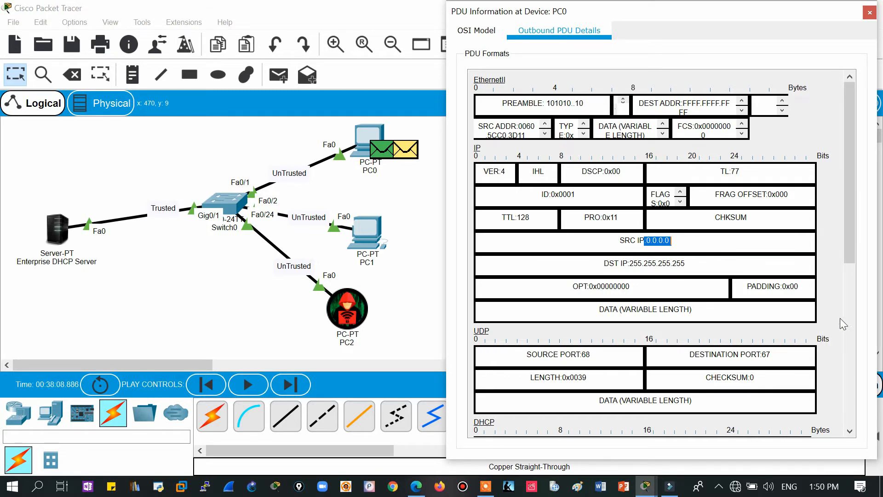
drag(846, 242, 865, 405)
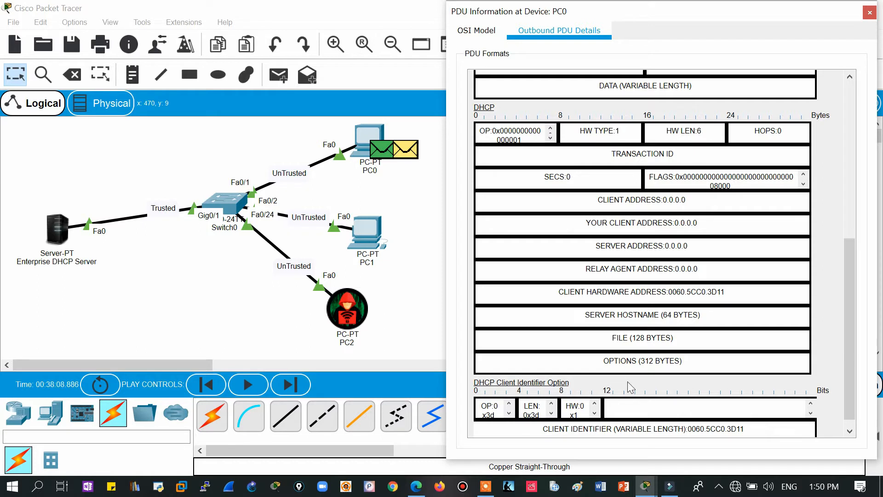
drag(849, 291, 849, 315)
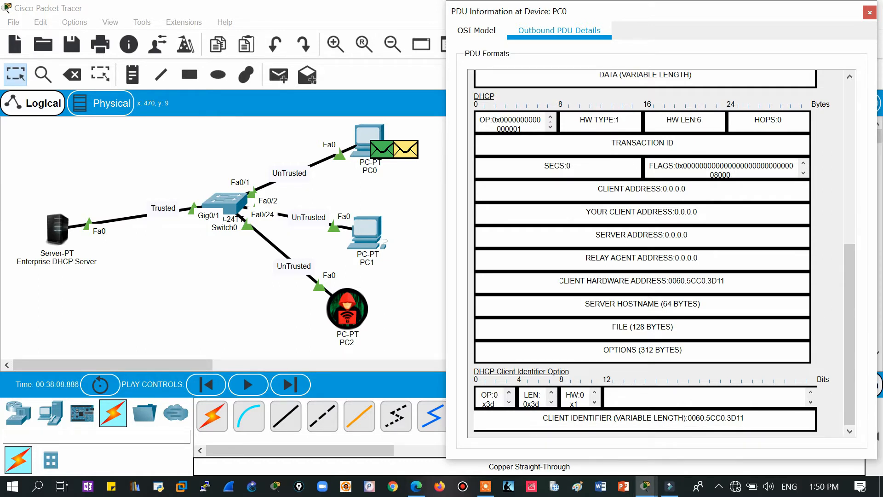
drag(558, 281, 669, 281)
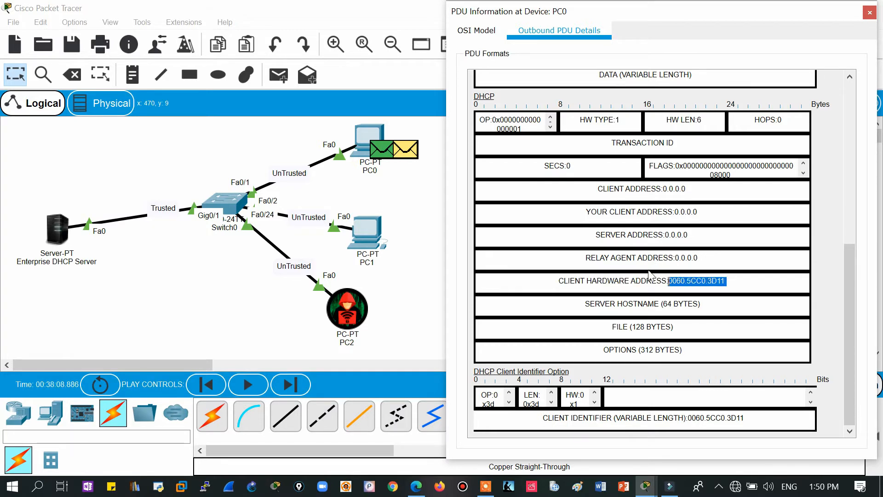
drag(609, 350, 682, 349)
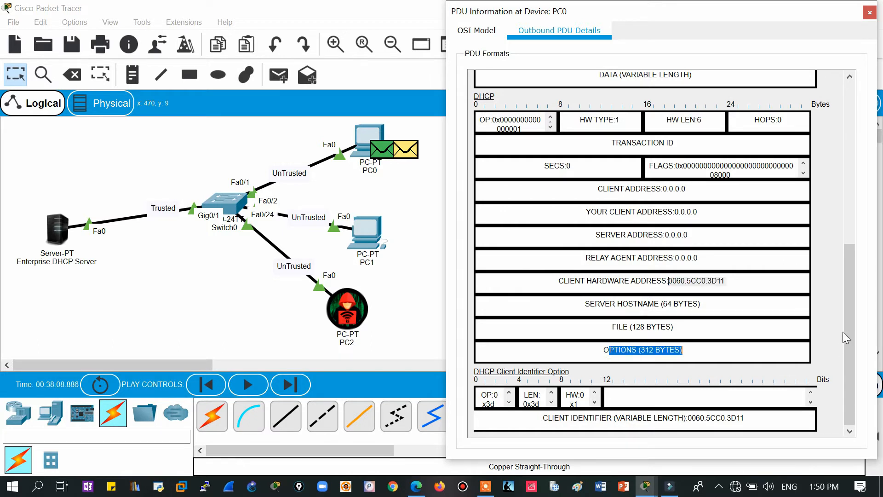
click(850, 313)
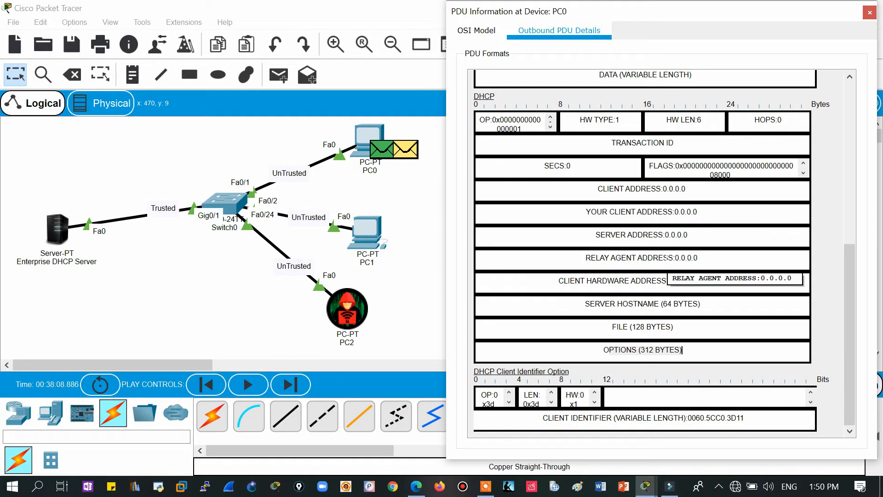
click(869, 13)
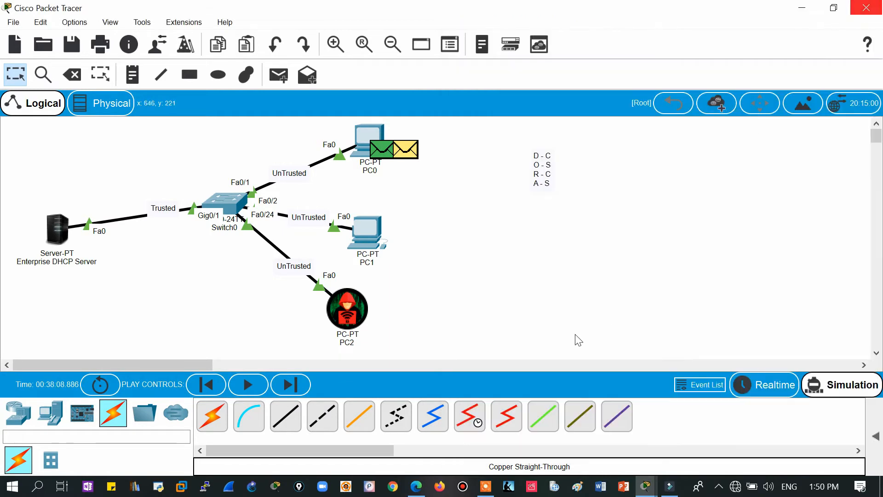
- Advance the simulation until PC0's DHCP broadcast reaches the server and other PCs, and inspect PC1's inbound OSI layers up to Layer 4
click(290, 384)
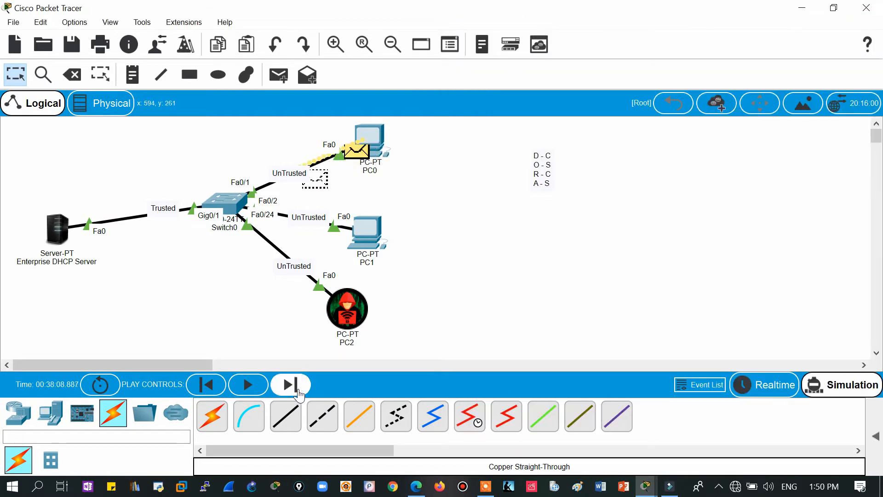
click(298, 391)
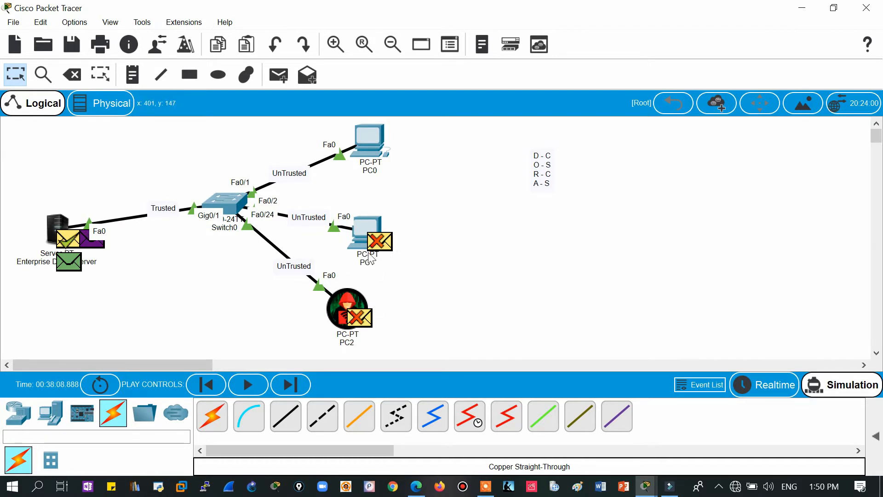
mouse_move(385, 246)
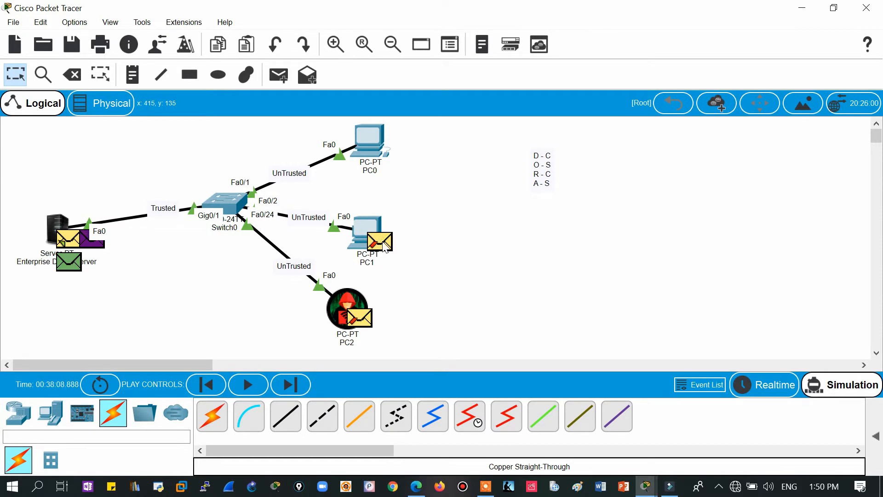
click(385, 246)
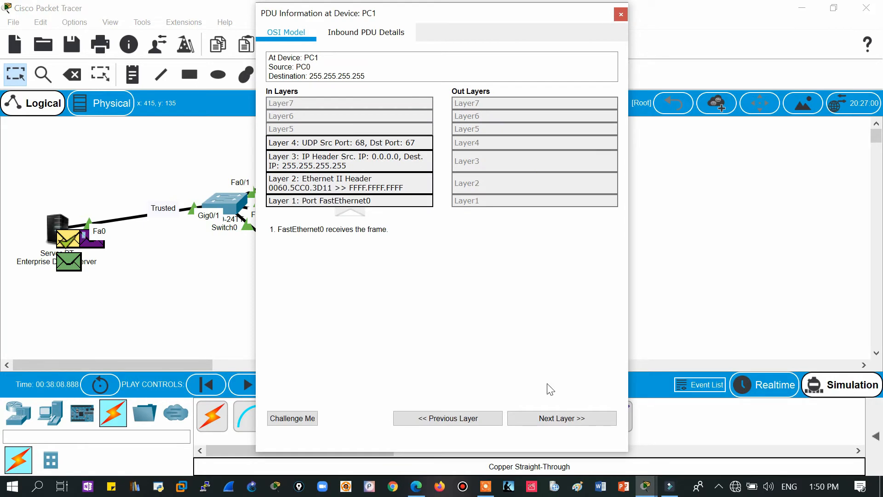
click(565, 418)
click(568, 418)
click(571, 419)
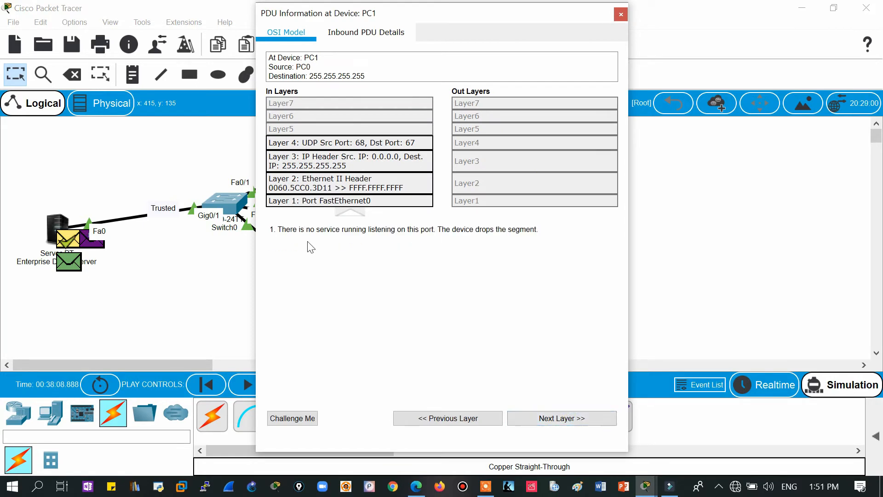
drag(305, 229, 429, 234)
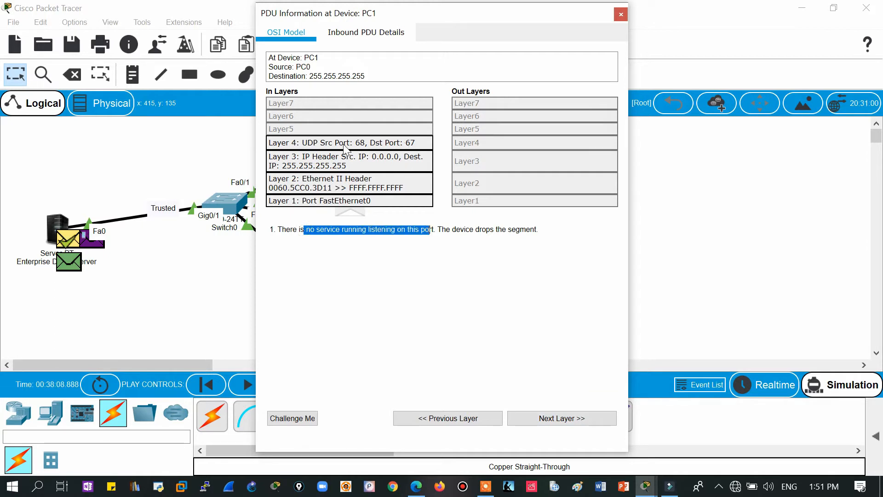
click(621, 14)
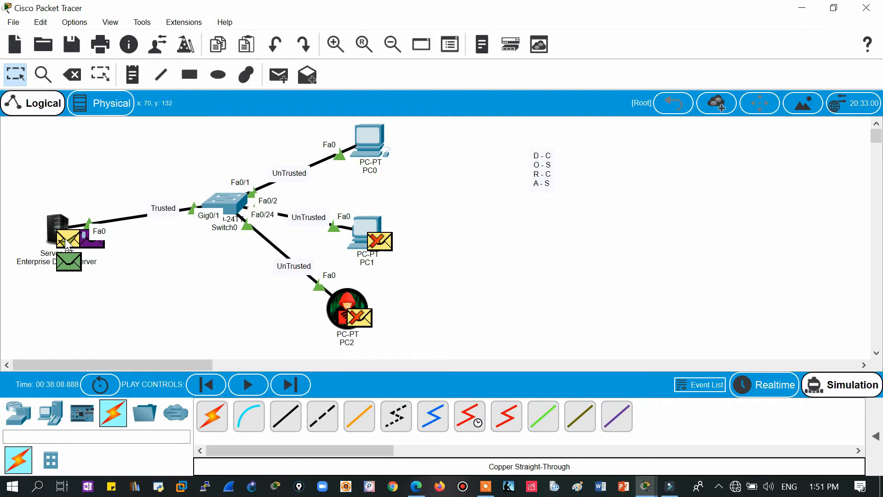
- Step the simulation forward until the server's DHCP reply passes through Switch0 and reaches PC0, PC1 and PC2
click(292, 386)
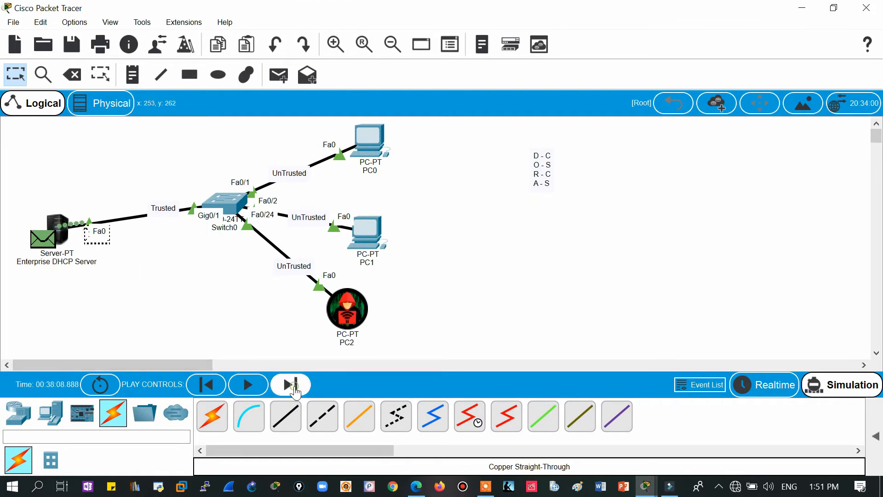
click(294, 386)
click(294, 387)
click(295, 386)
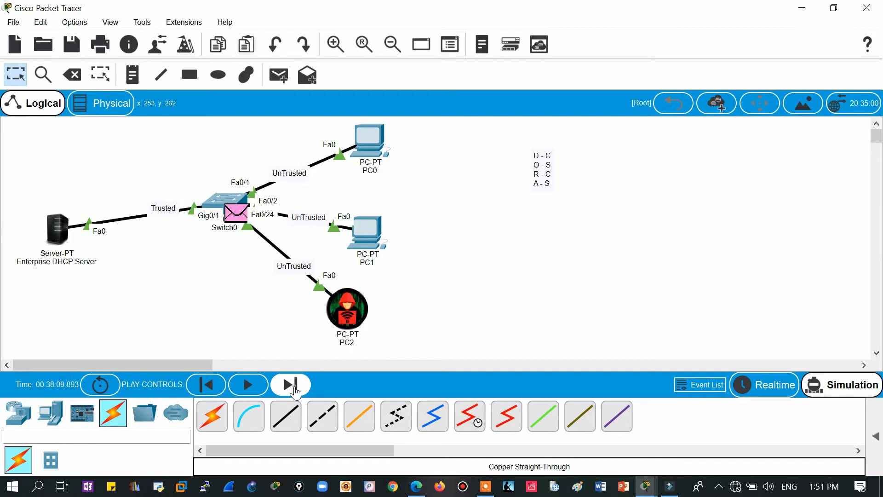
click(294, 388)
click(294, 387)
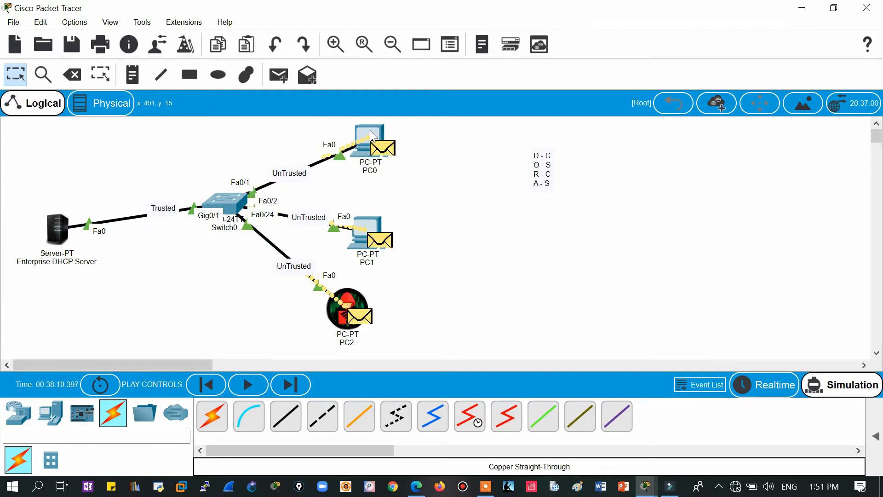
- Check PC0's IP configuration, then inspect the OSI layers and PDU details of the DHCP packet received at PC0
click(371, 134)
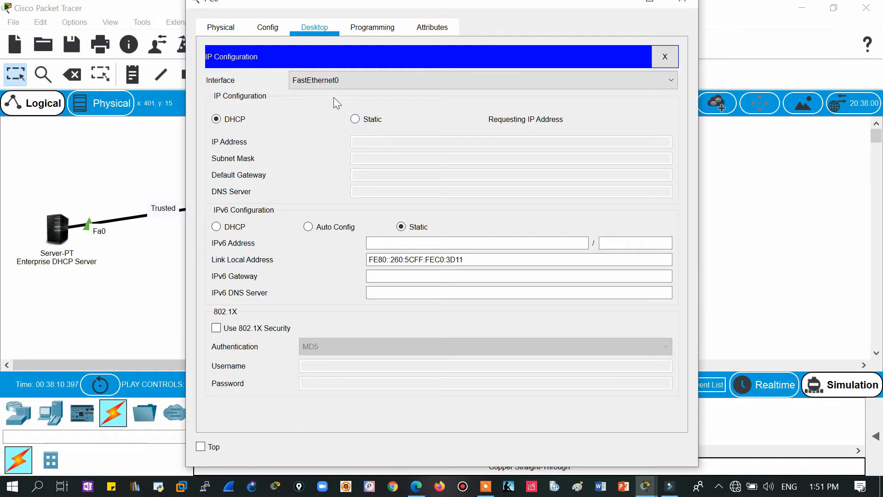
drag(580, 4, 821, 13)
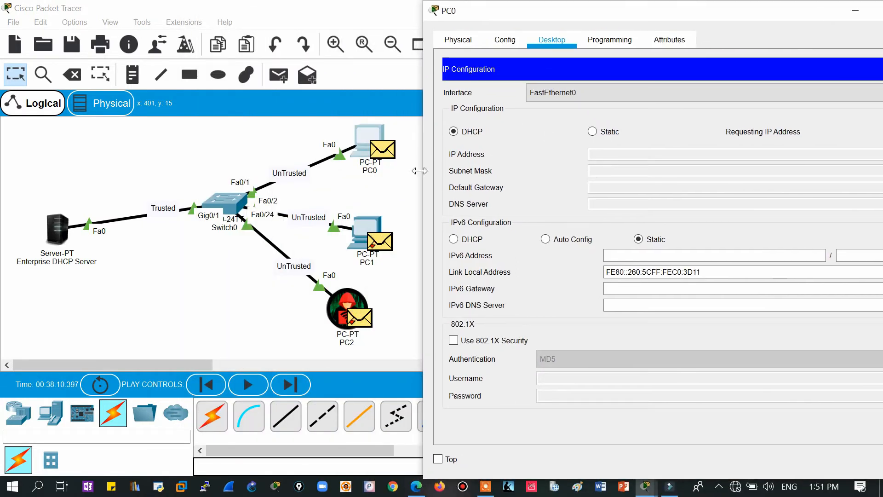
click(379, 158)
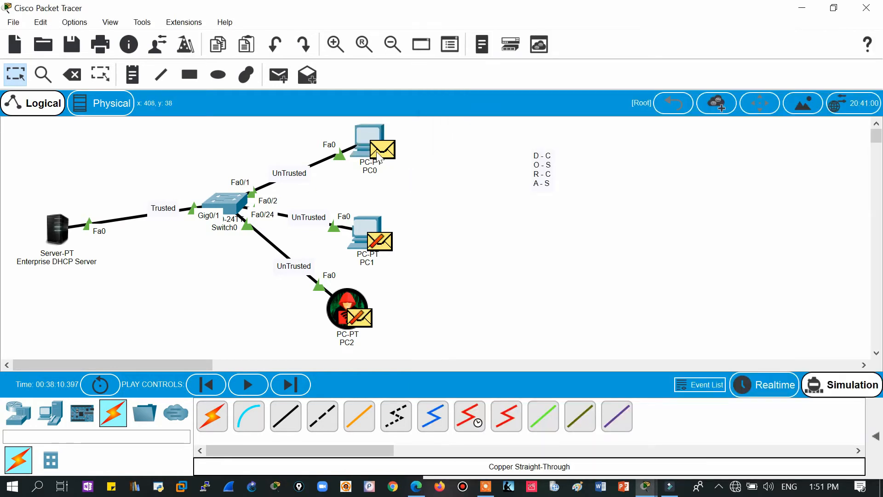
mouse_move(379, 158)
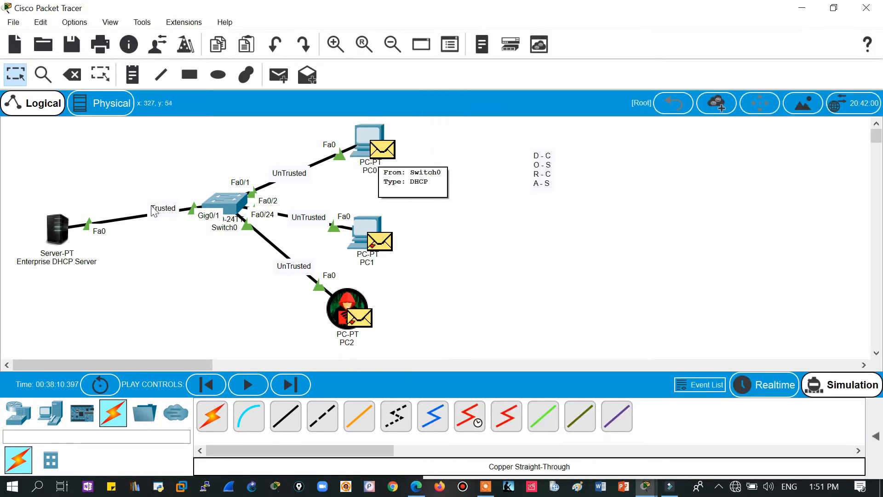
click(380, 148)
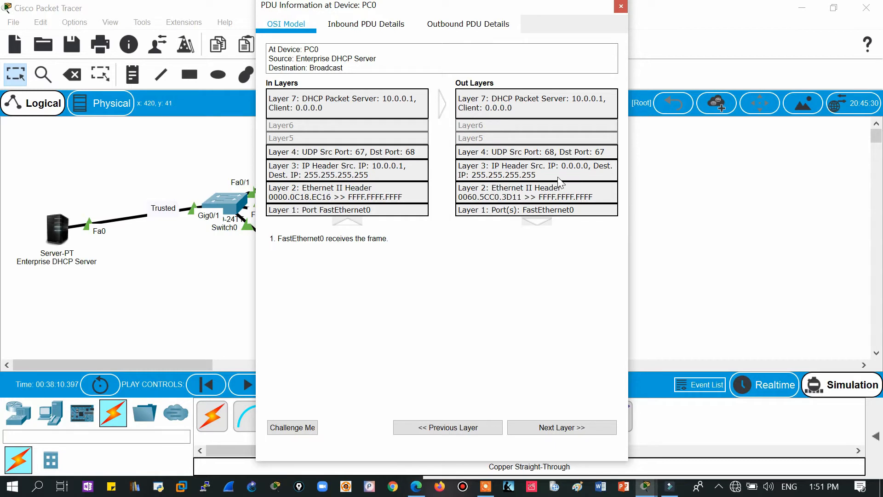
click(344, 29)
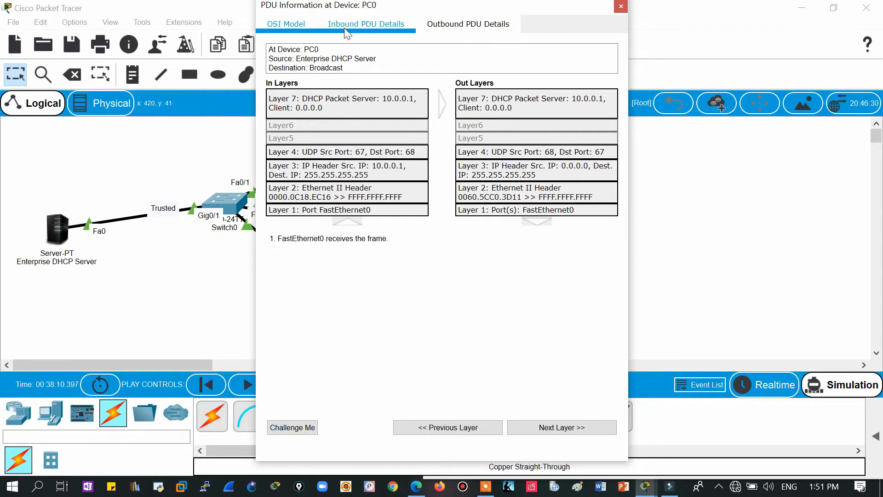
click(435, 28)
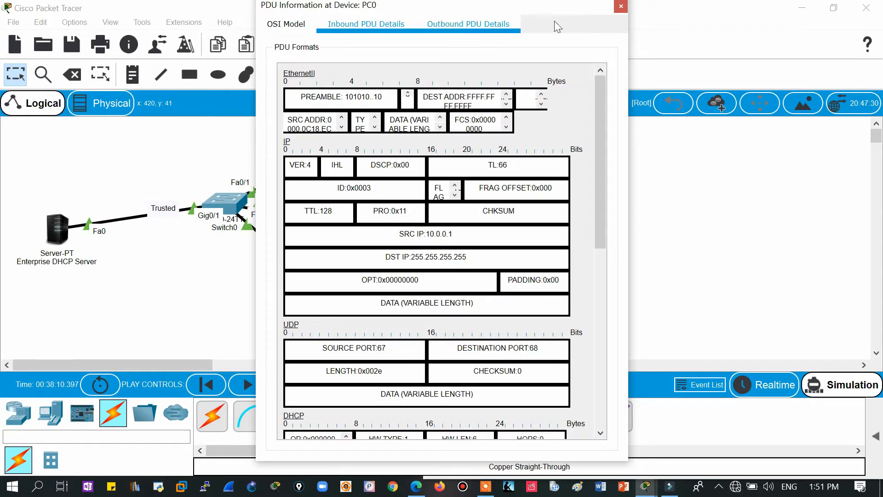
click(620, 6)
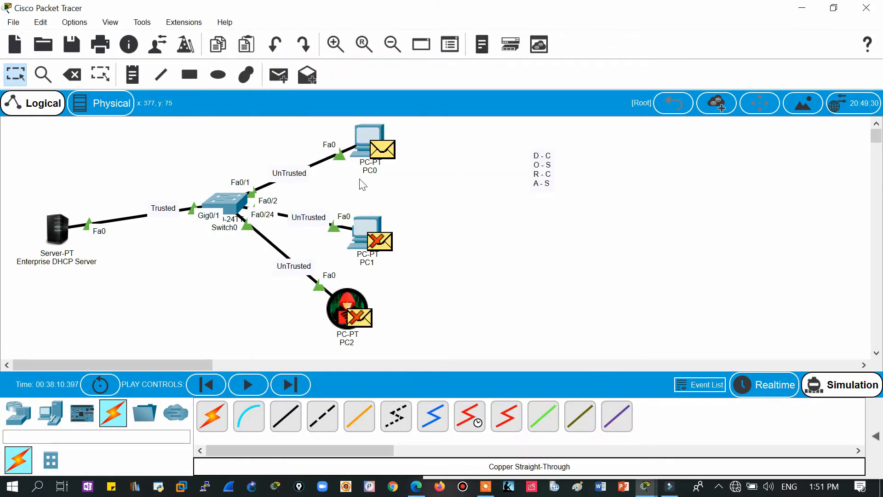
- Switch PC0's IPv4 configuration to Static and back to DHCP to issue a new address request
click(367, 138)
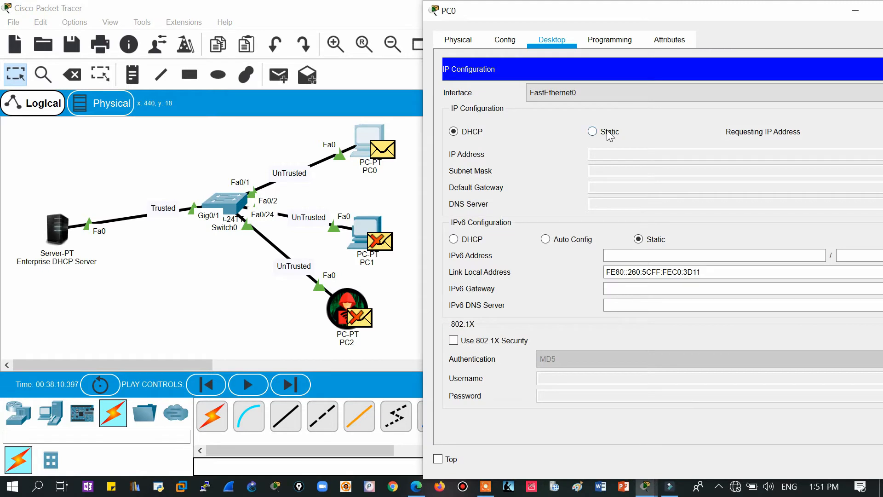
click(593, 132)
click(455, 132)
drag(655, 14, 637, 14)
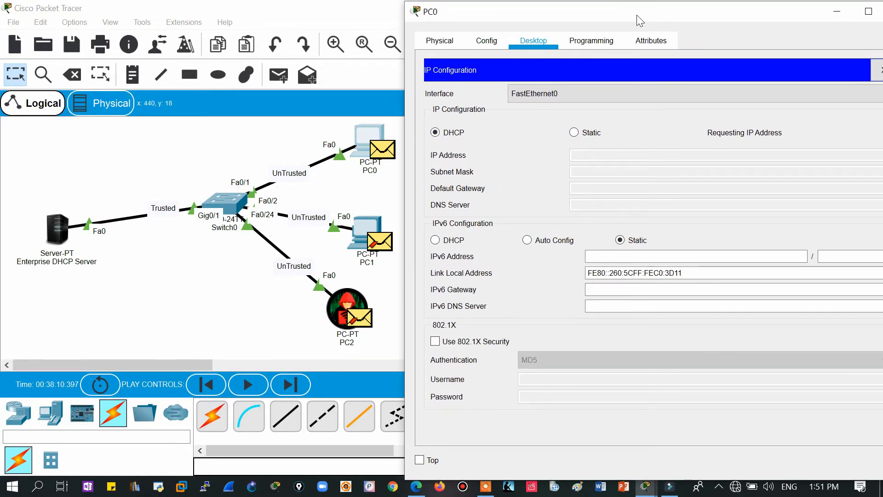
- Step the simulation forward to carry PC0's DHCP traffic across Switch0 to the other devices
click(295, 392)
click(294, 392)
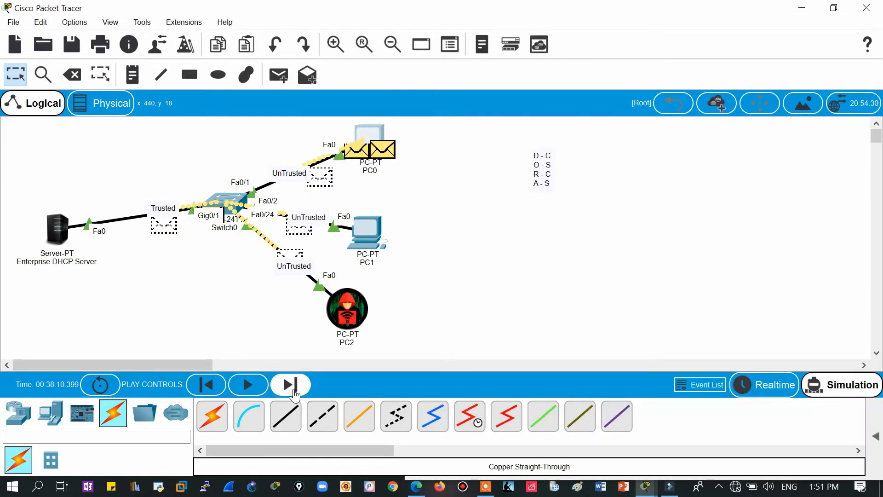
click(292, 386)
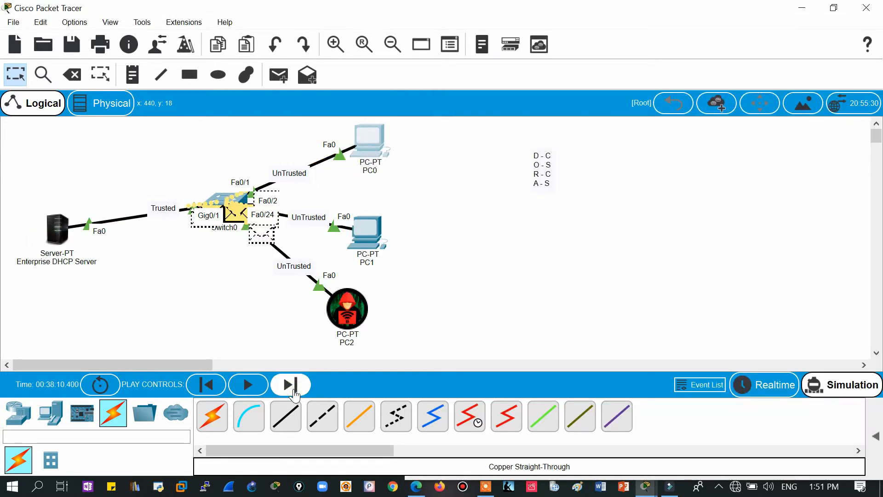
click(294, 392)
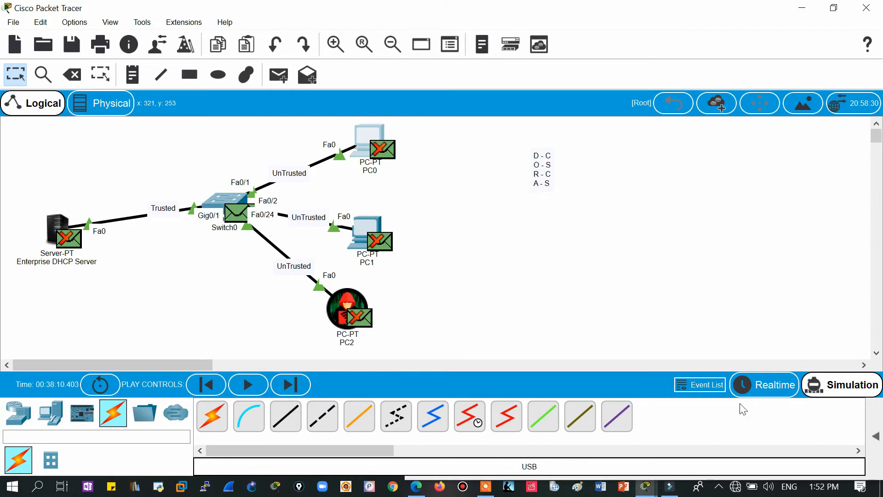
- Delete Scenario 0 and review PC0's IP configuration for the address details assigned by DHCP
click(875, 436)
click(591, 442)
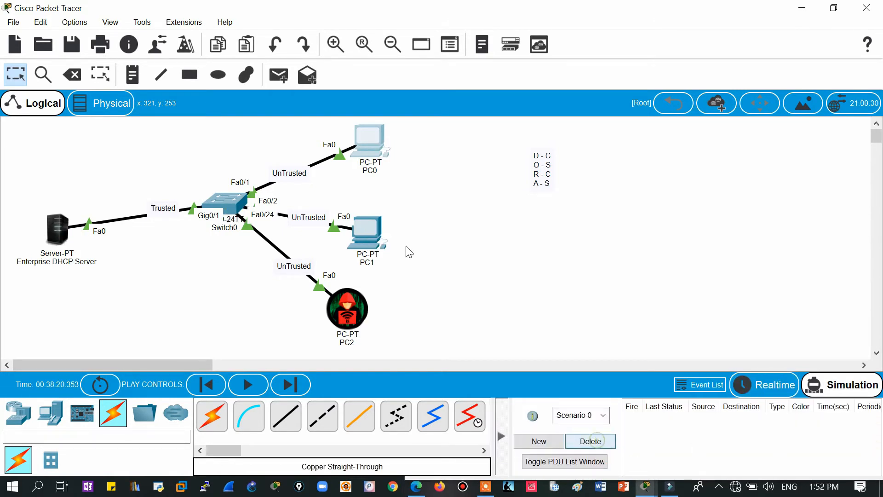
click(372, 146)
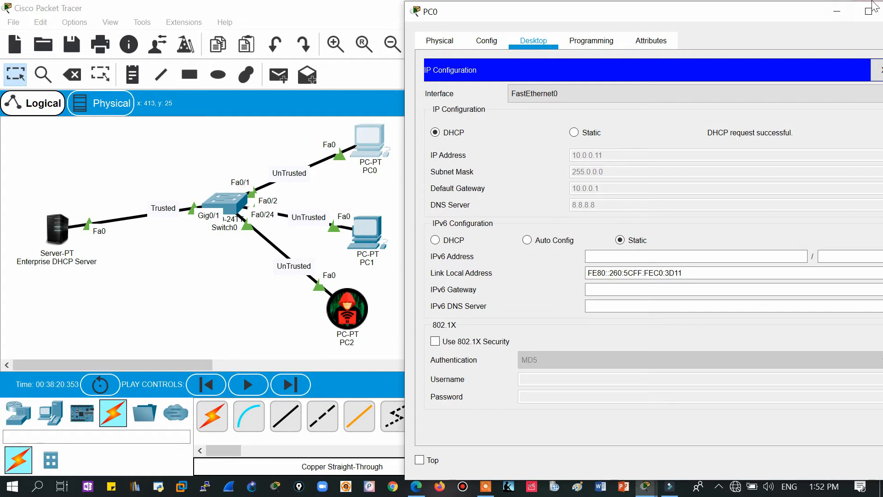
drag(715, 16, 619, 17)
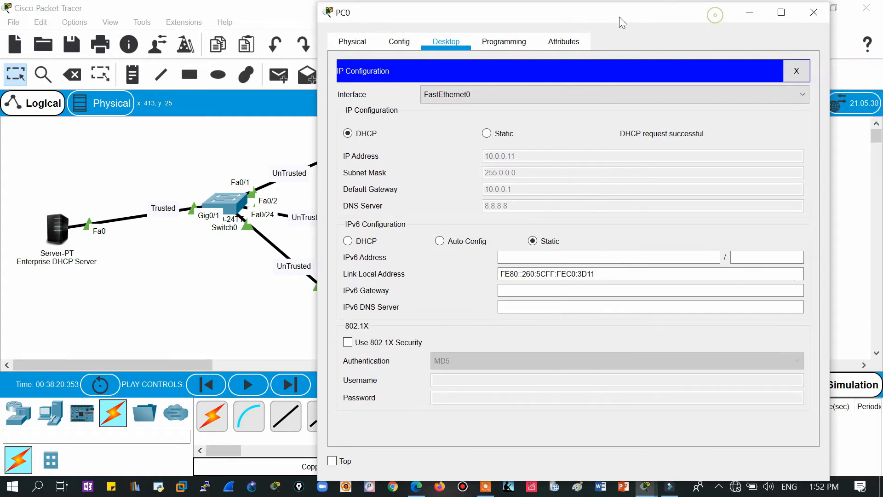
- Close PC0's window and box-select the attacker PC2 and the Enterprise DHCP Server in the topology to point them out
click(813, 12)
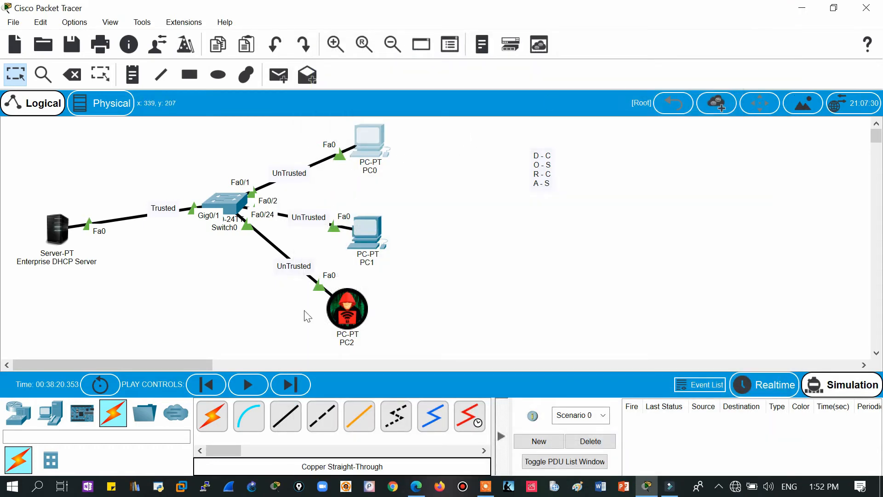
drag(280, 286, 407, 345)
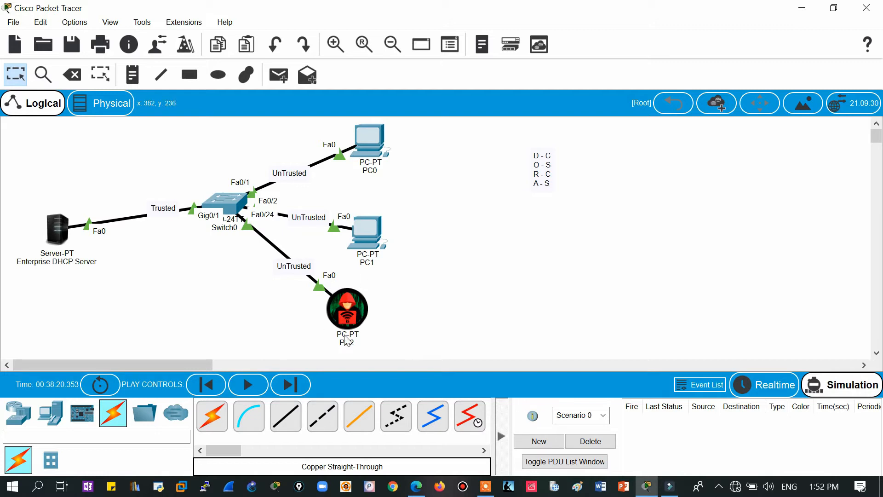
mouse_move(346, 326)
drag(30, 192, 137, 294)
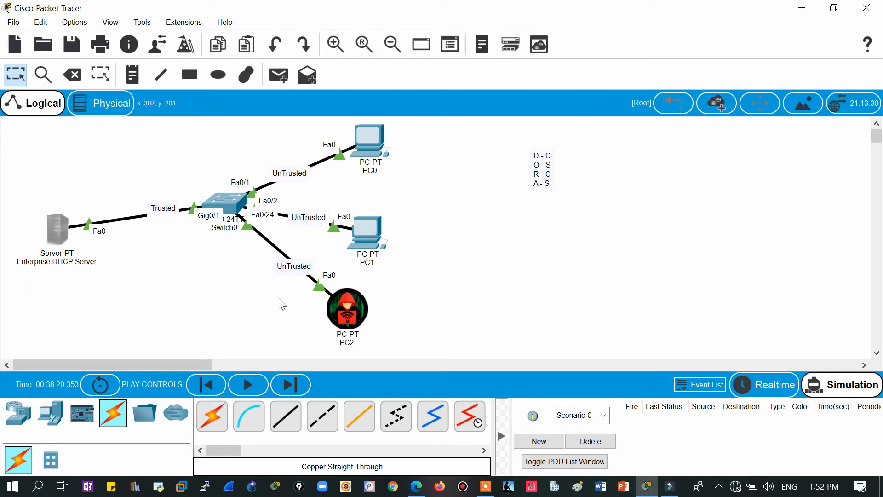
drag(280, 299, 404, 350)
drag(297, 288, 401, 345)
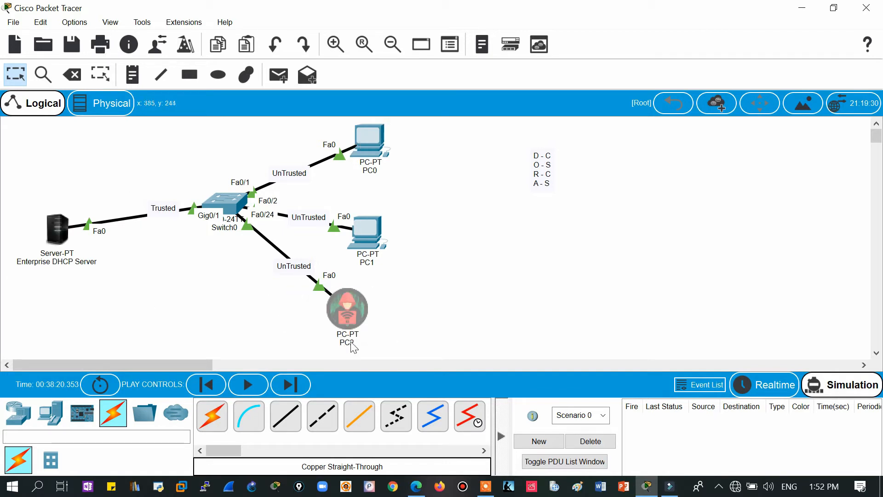
- Rename the attacker host PC2 as Rogue DHCP Server
click(348, 343)
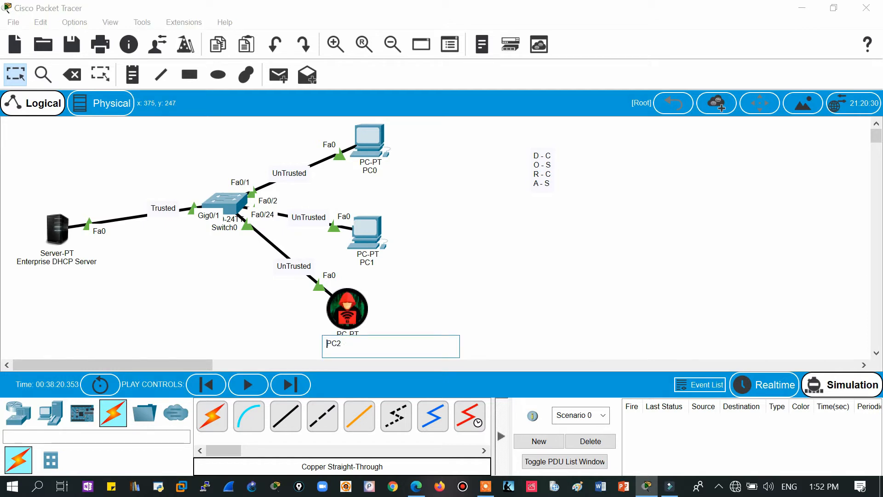
key(ctrl+a)
text(Rogue DHCP Serv)
click(20, 76)
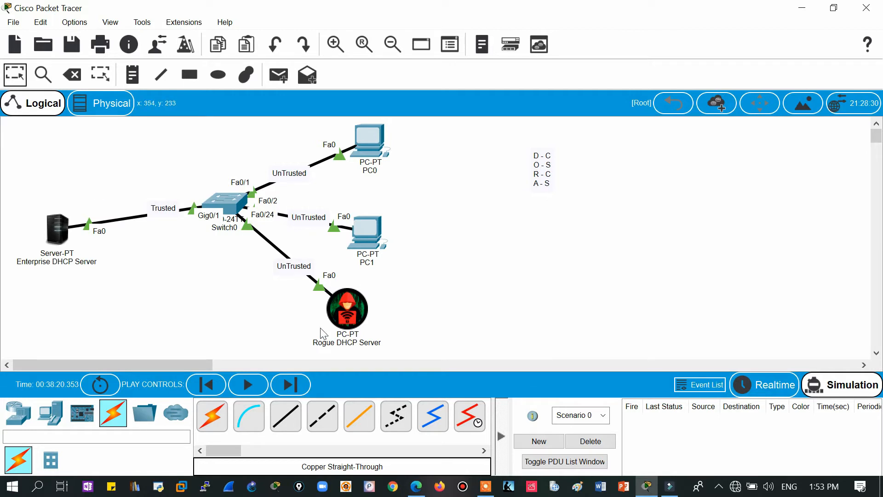
drag(268, 281, 426, 347)
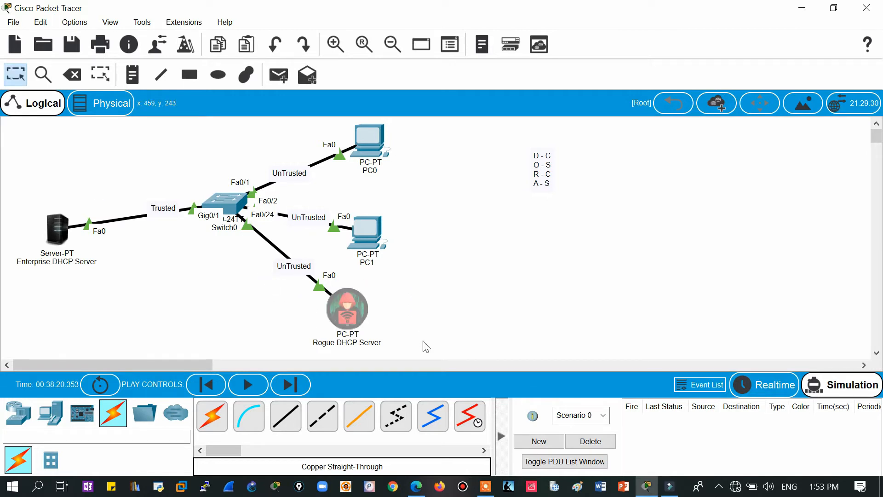
click(426, 347)
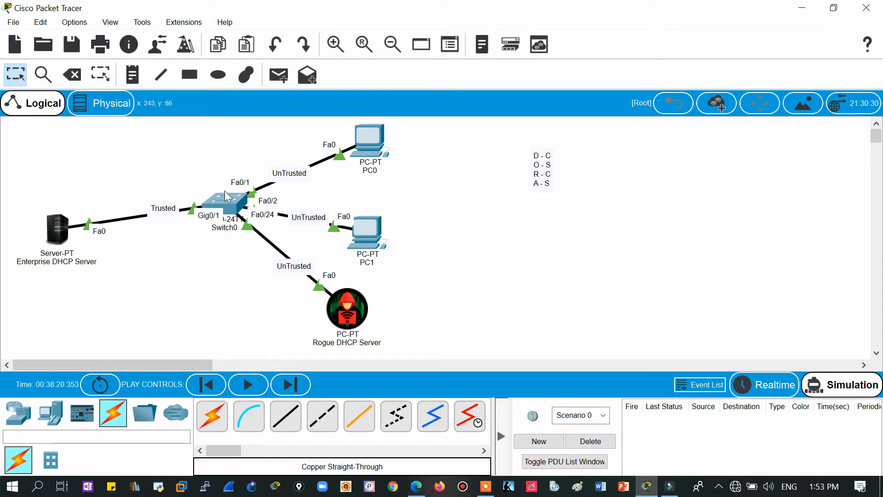
- Switch to the Security Fundamentals PDF in Edge and read the DHCP attack examples through to the "DHCP Snooping – Logic" slide
click(416, 486)
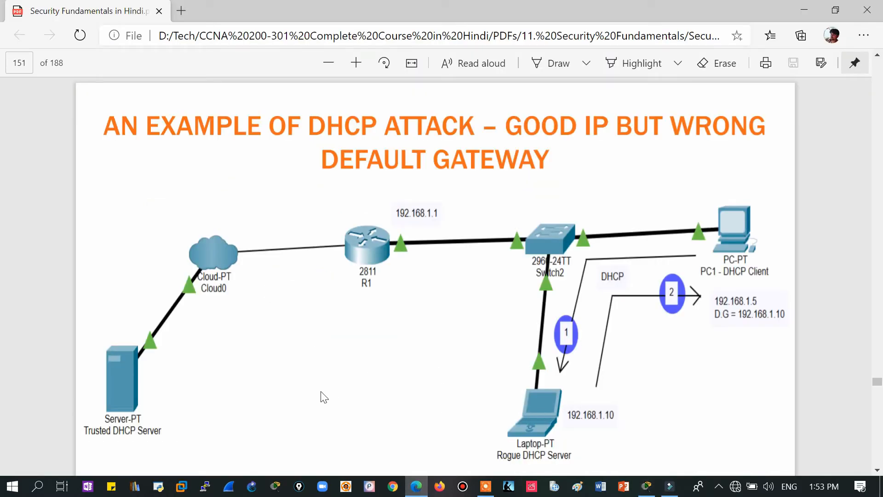
key(Right)
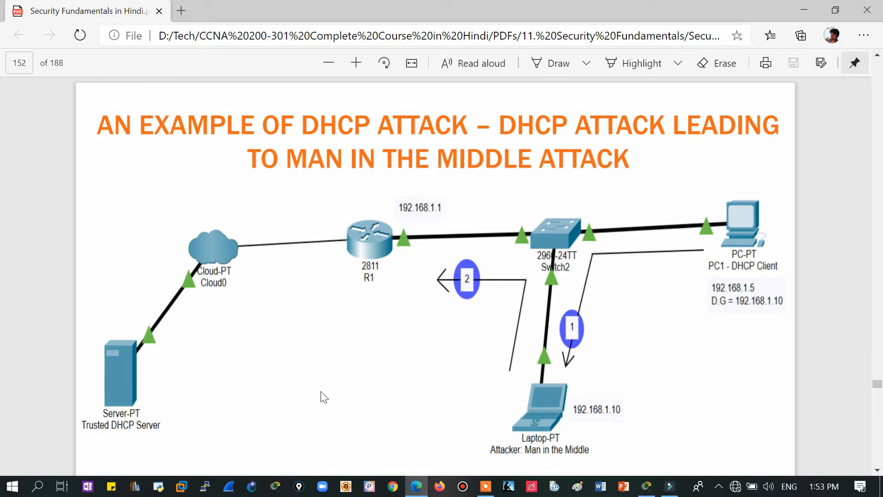
key(Right)
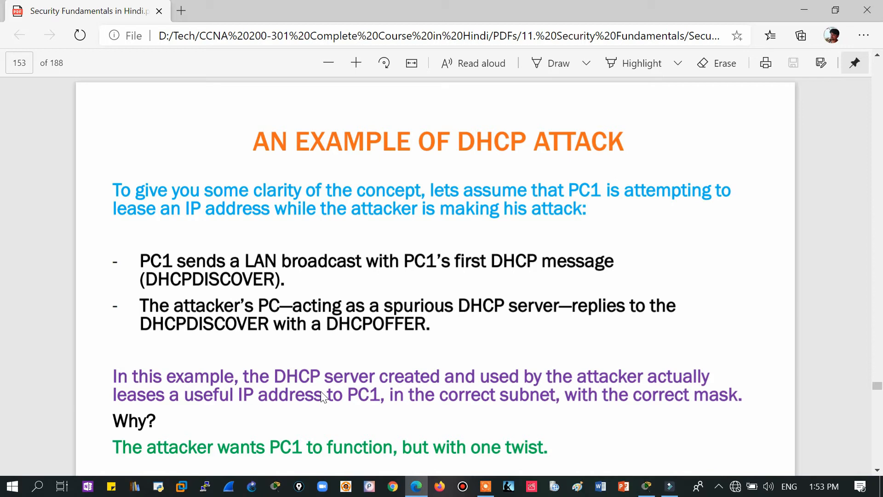
key(Right)
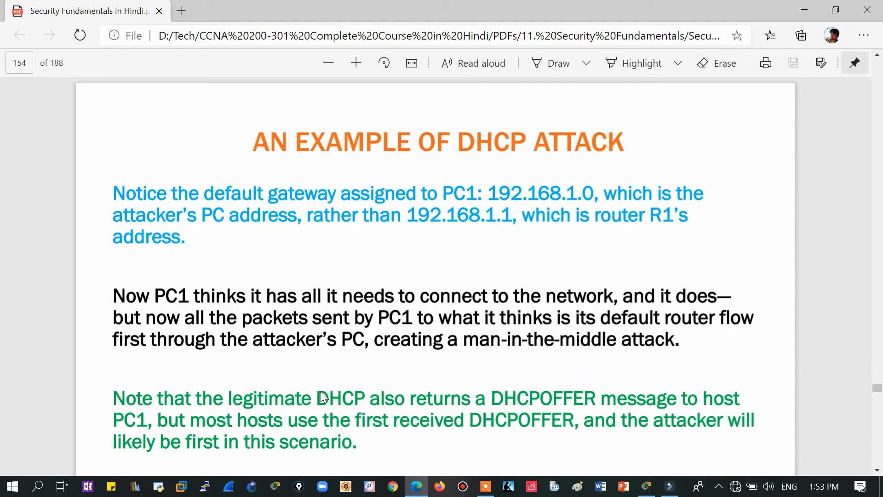
key(Right)
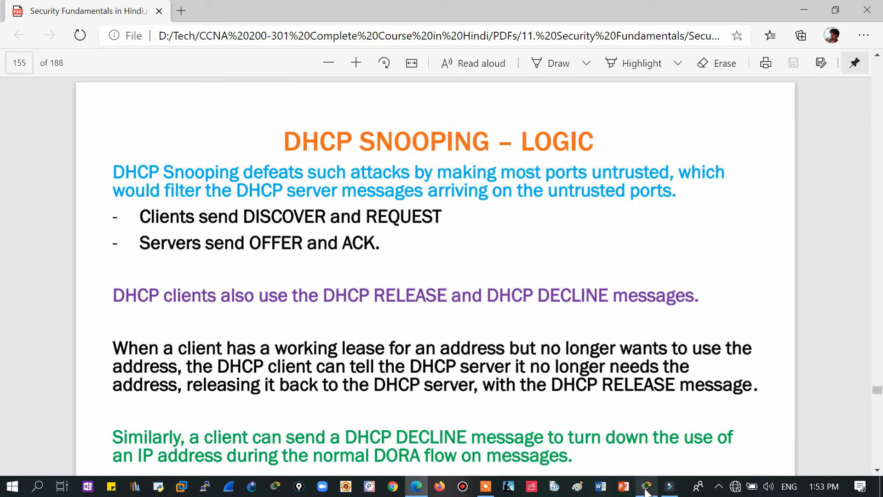
- Return to Packet Tracer, leave PC0's IP configuration and open PC0's command prompt beside the topology
mouse_move(646, 491)
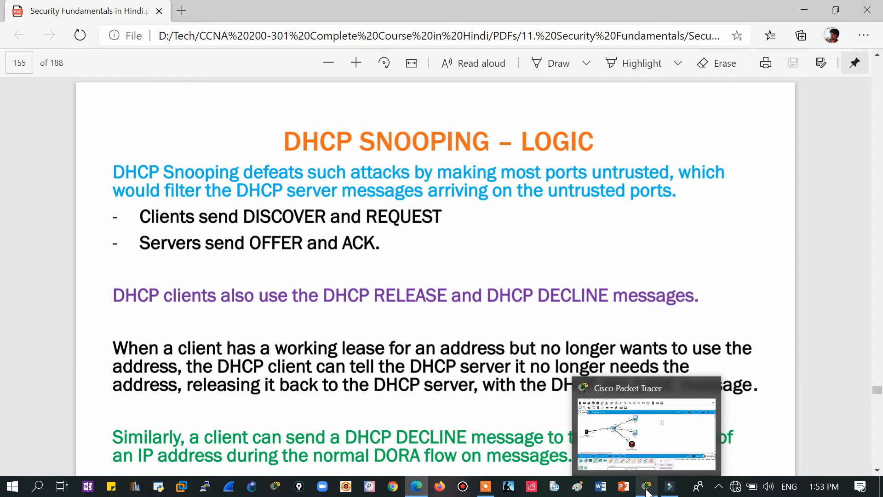
click(646, 491)
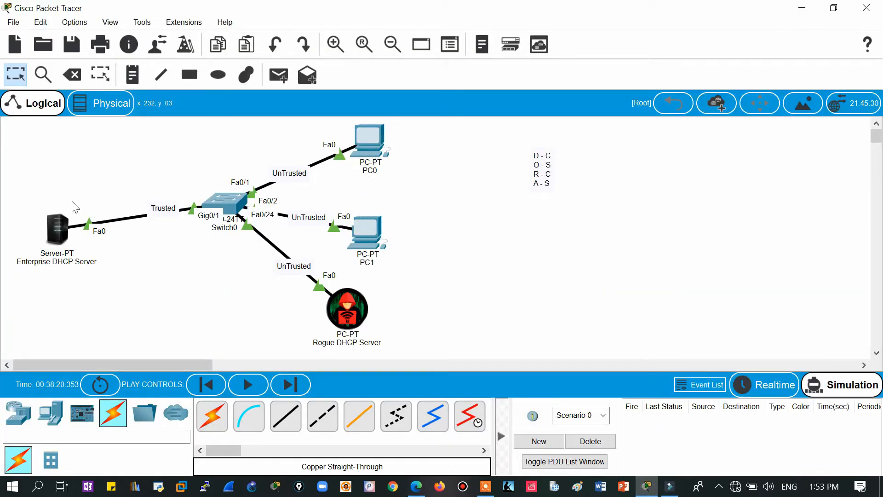
click(364, 137)
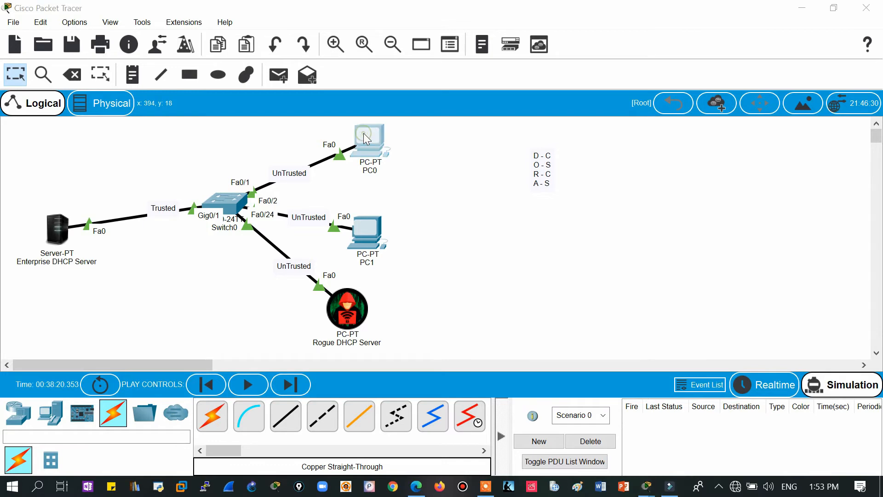
click(255, 109)
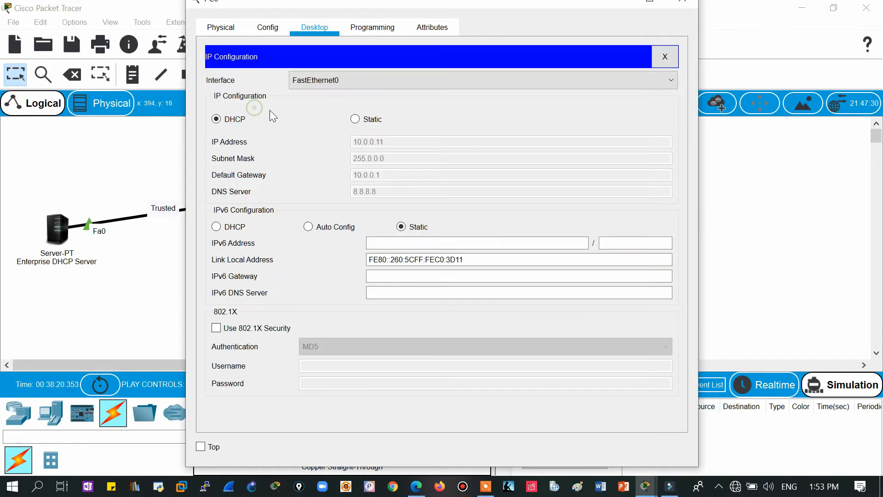
click(667, 57)
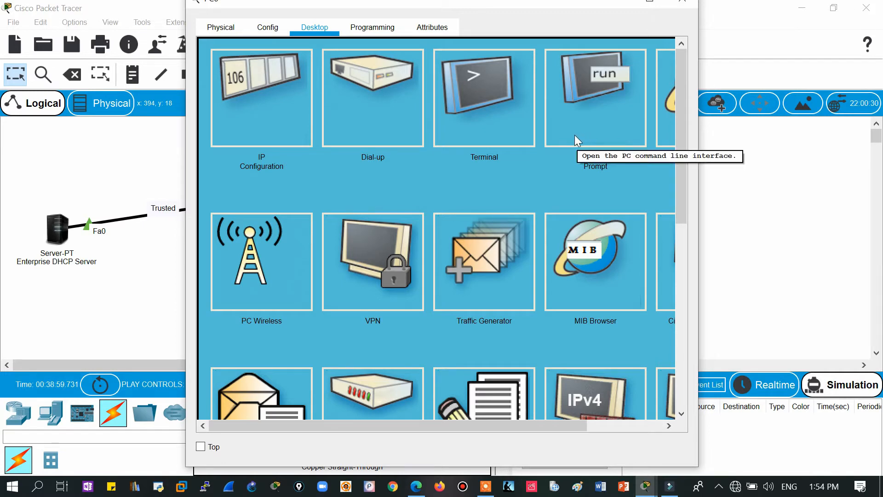
drag(547, 8, 761, 20)
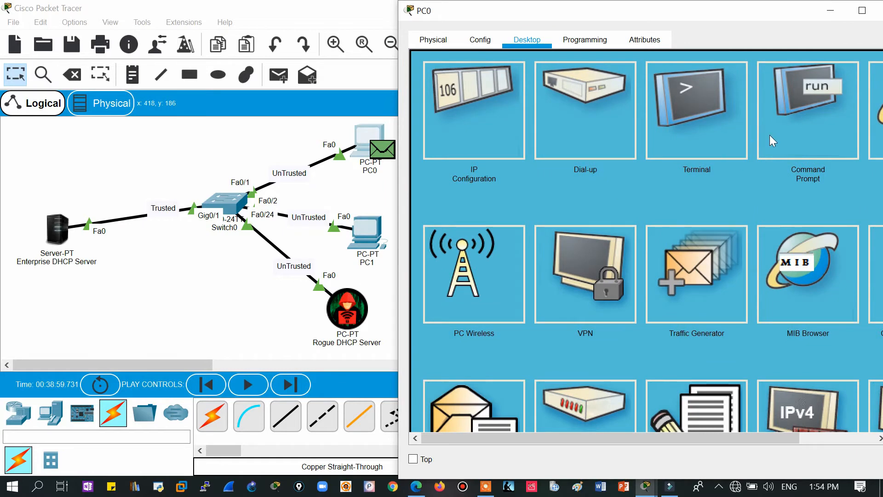
click(785, 138)
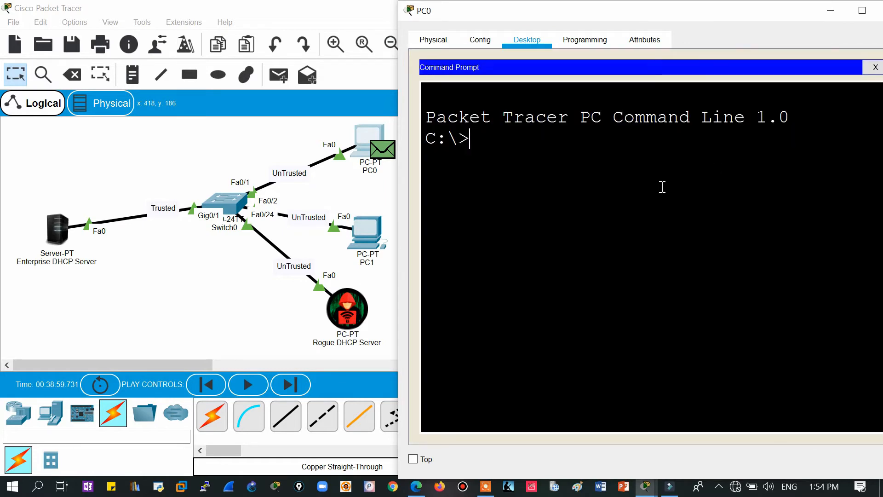
- Release PC0's DHCP lease by running ipconfig /release
text(ipconfi)
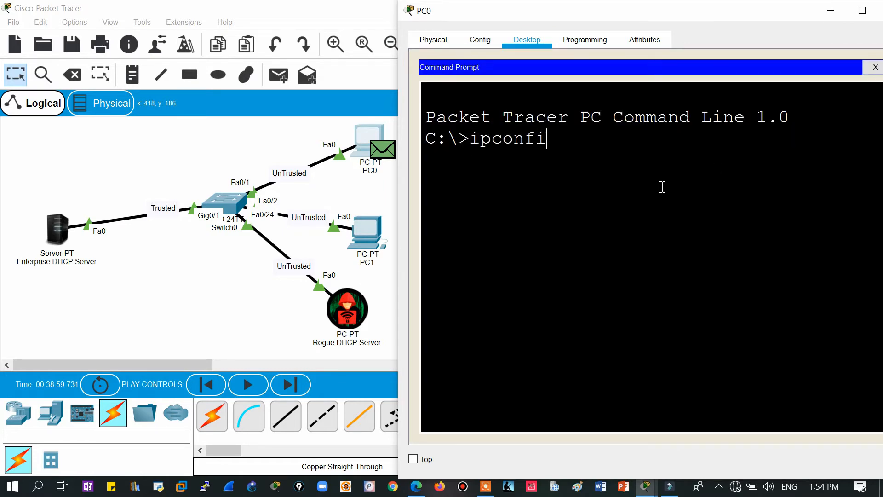
text(g /)
text(re)
text(new)
key(BackSpace)
key(BackSpace)
key(BackSpace)
text(le)
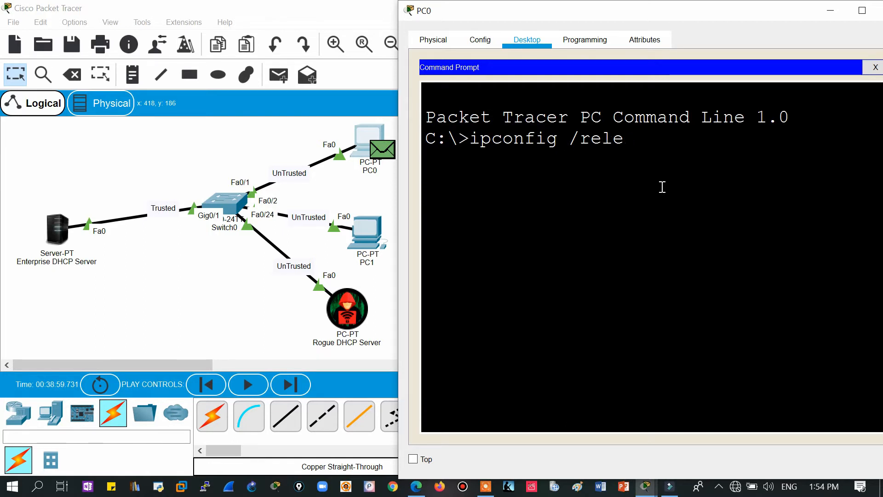
text(ase)
key(Return)
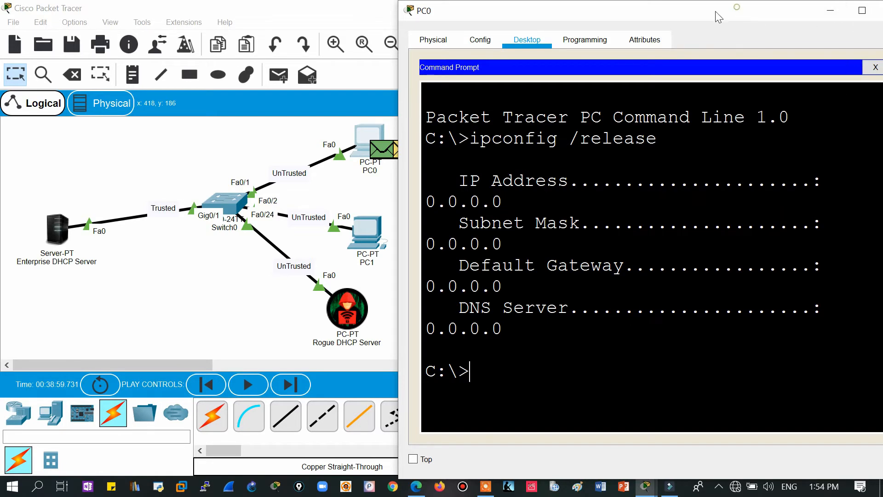
- Close PC0's window and change the network from Simulation to Realtime mode
drag(718, 14, 584, 32)
click(724, 34)
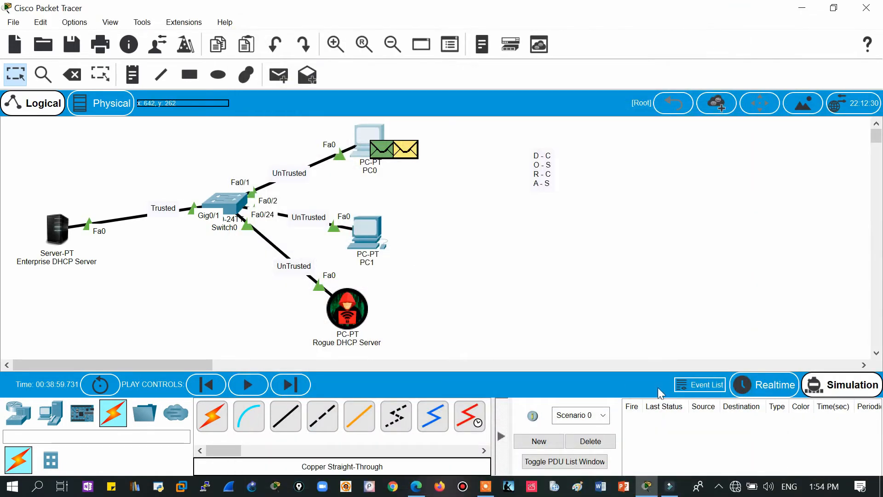
click(766, 391)
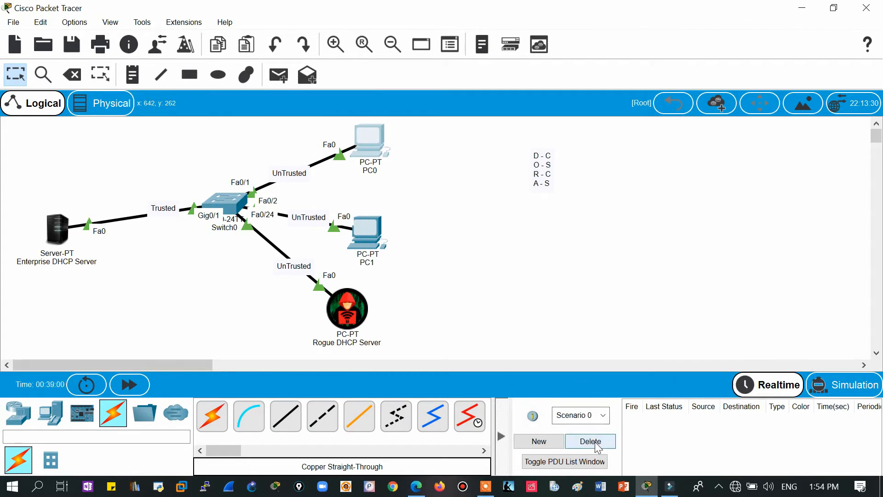
- Try to release a DHCP lease on the Rogue DHCP Server with ipconfig /release, and close its command prompt
click(349, 316)
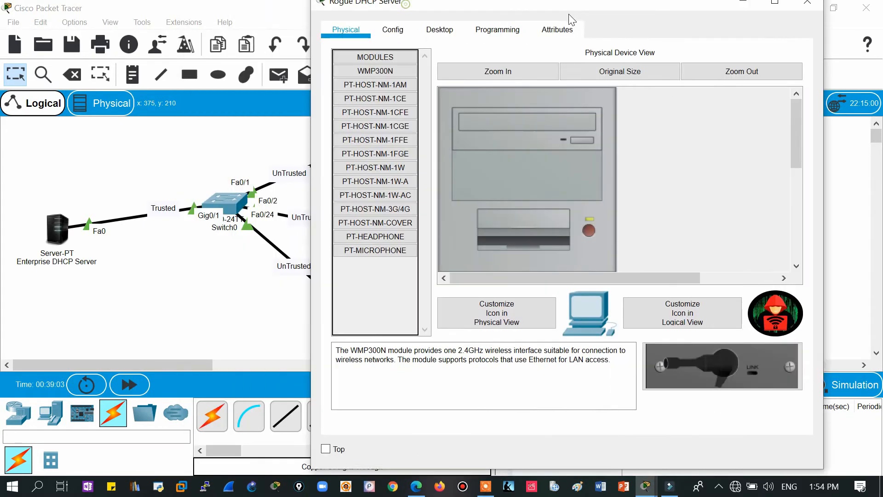
drag(569, 9, 672, 21)
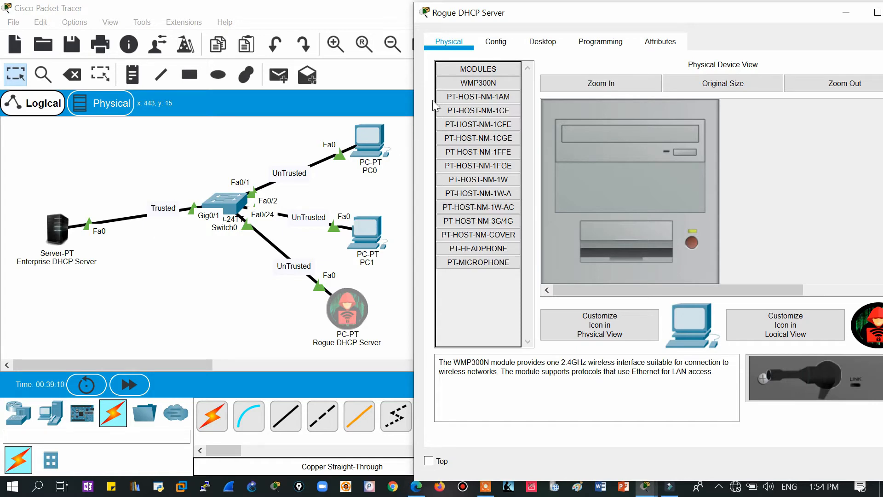
click(541, 42)
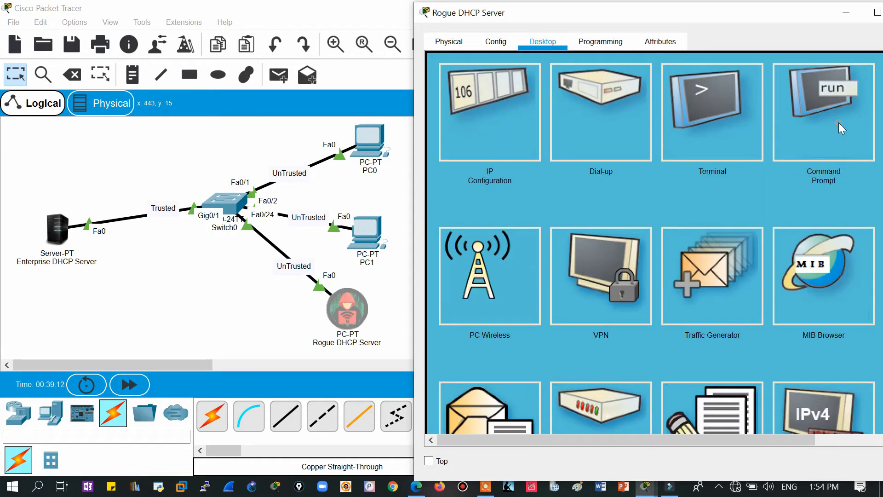
click(807, 159)
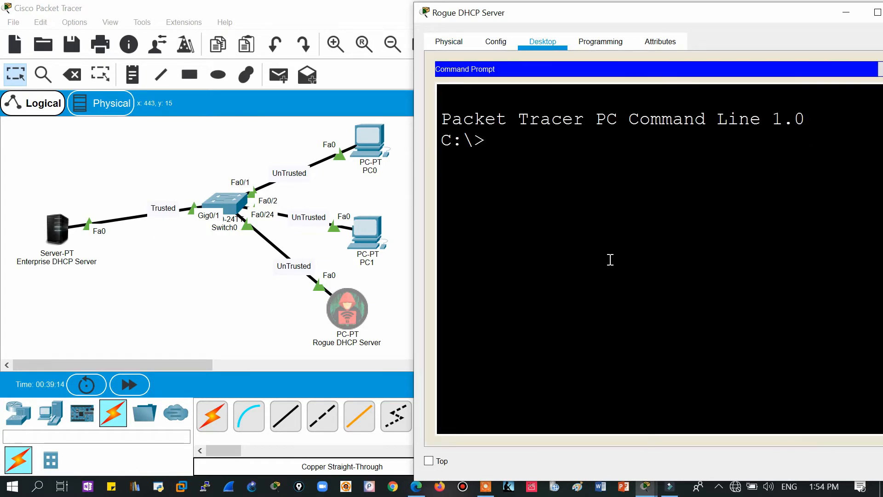
text(ipco)
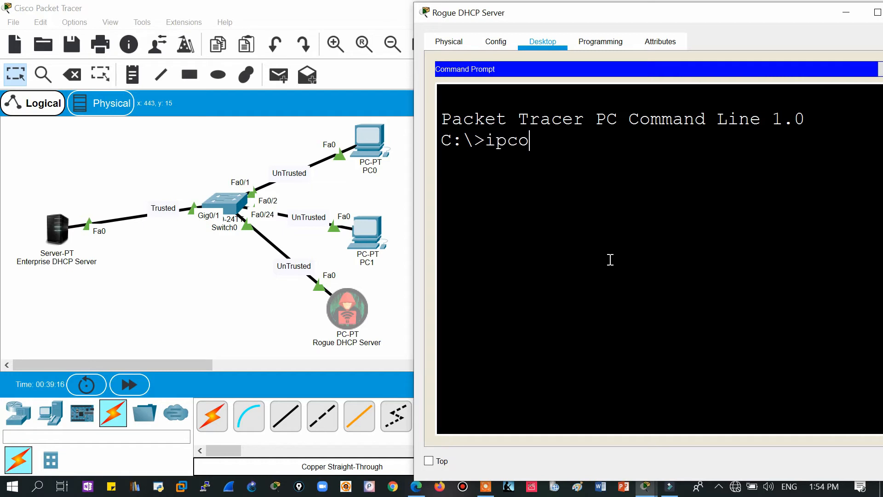
text(nfig /relea)
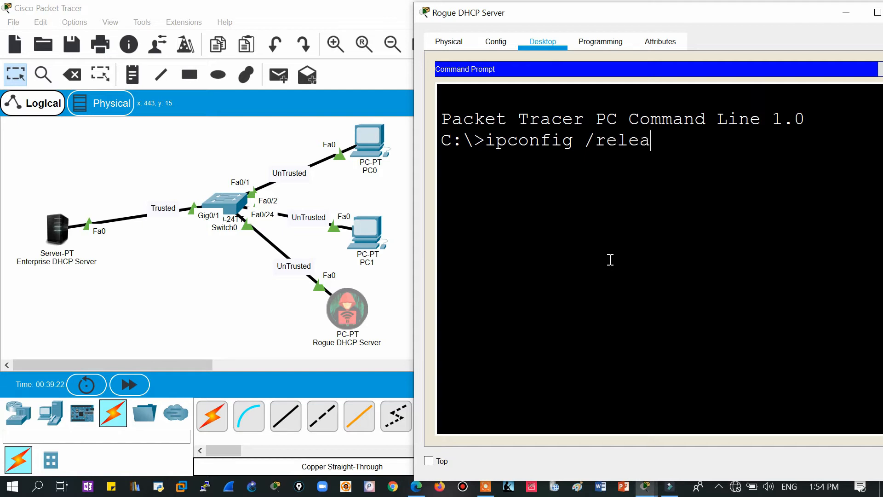
text(se)
key(Return)
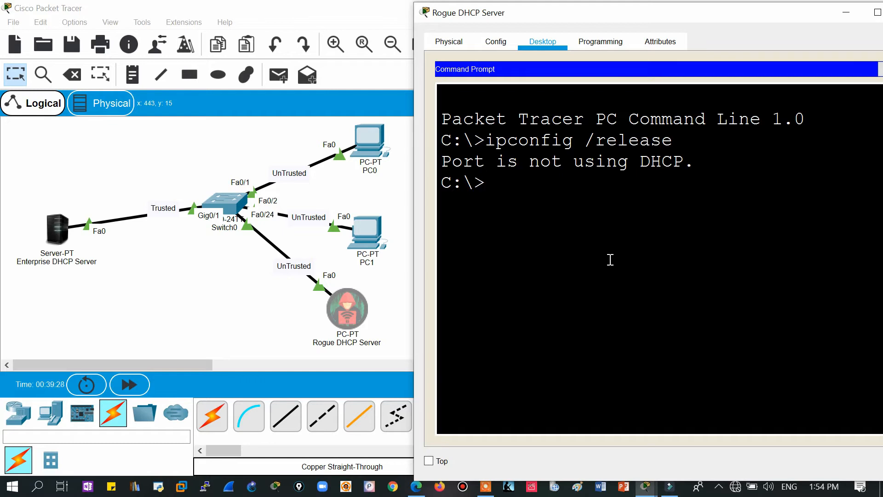
key(Up)
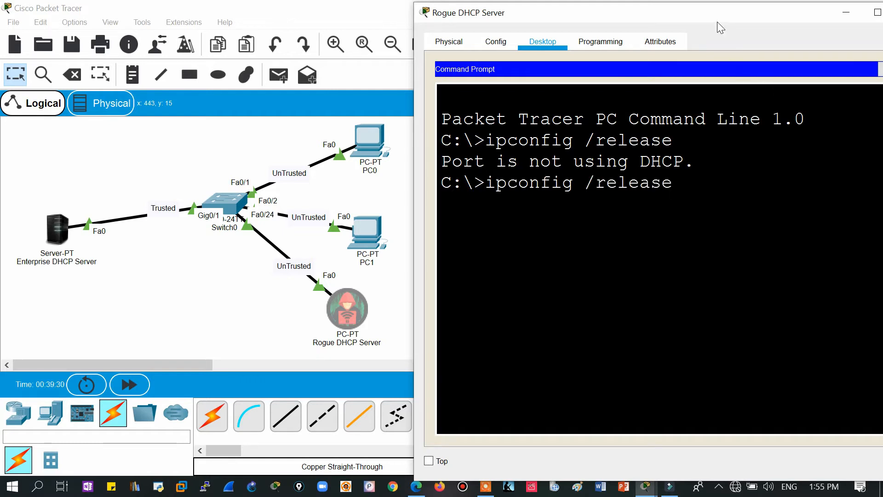
drag(704, 18, 542, 7)
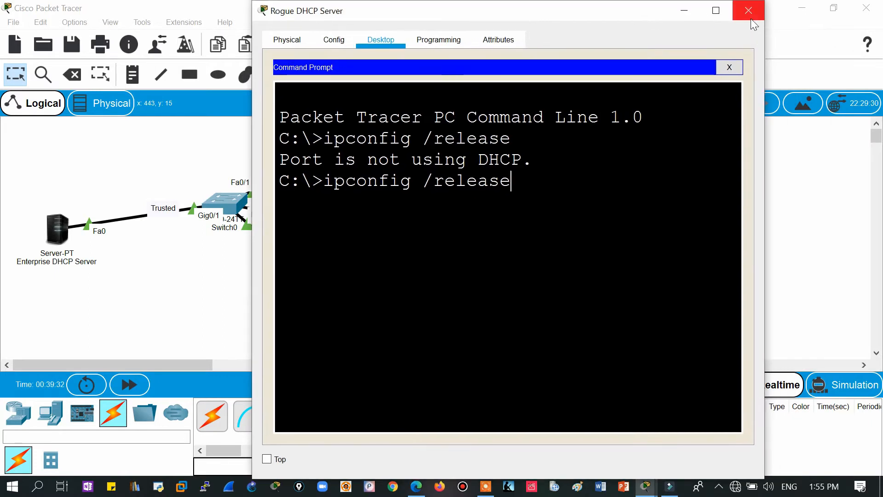
click(727, 69)
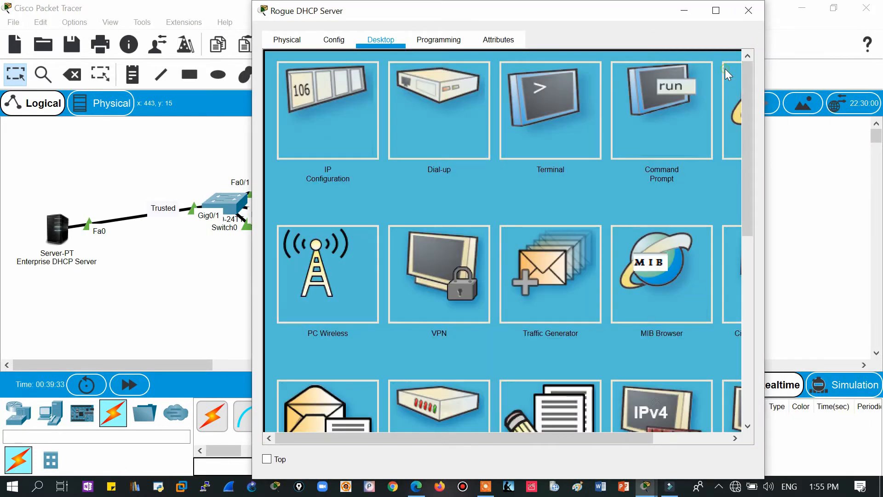
- Give the Rogue DHCP Server the static IP address 10.0.0.4 with subnet mask 255.0.0.0, and open its command prompt
click(279, 138)
click(288, 132)
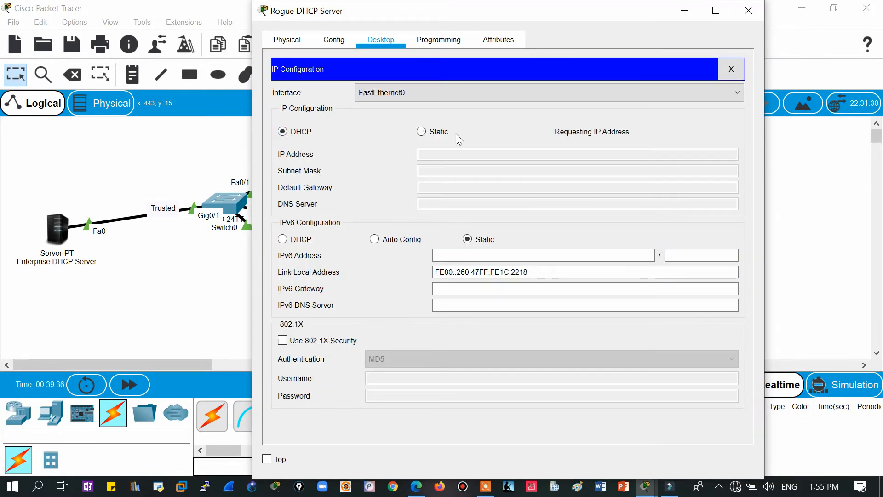
click(432, 133)
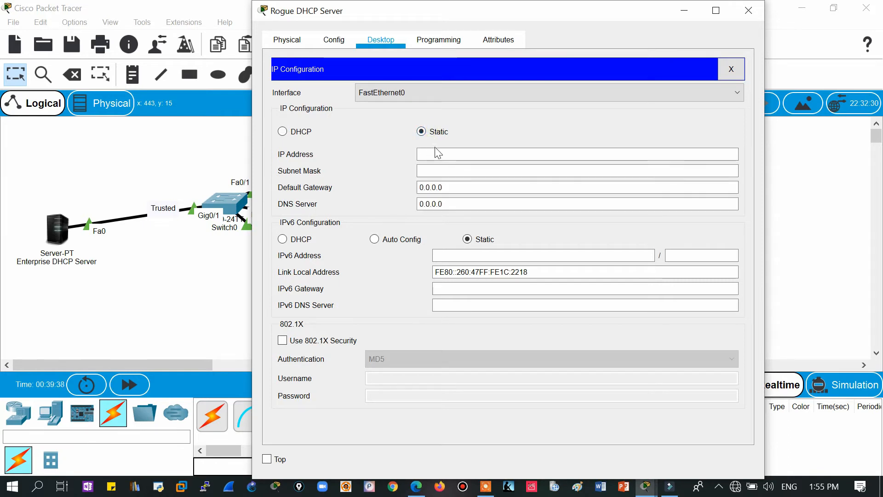
click(448, 154)
click(448, 149)
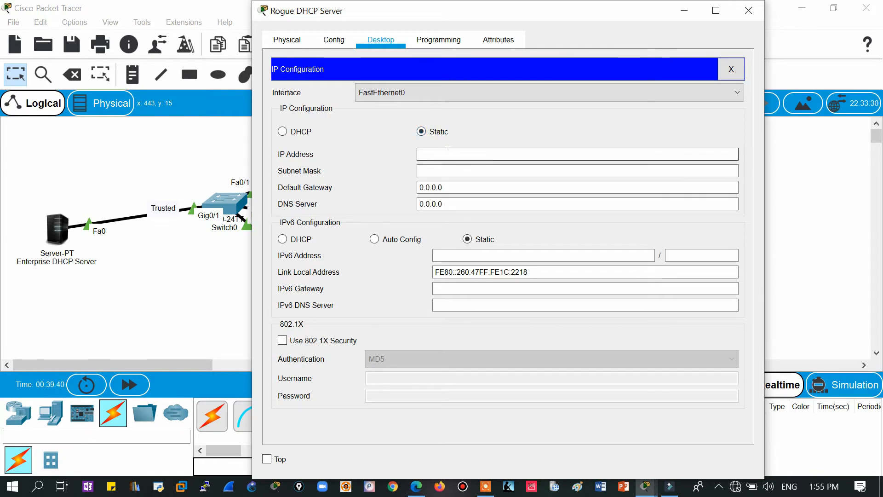
text(10.0.)
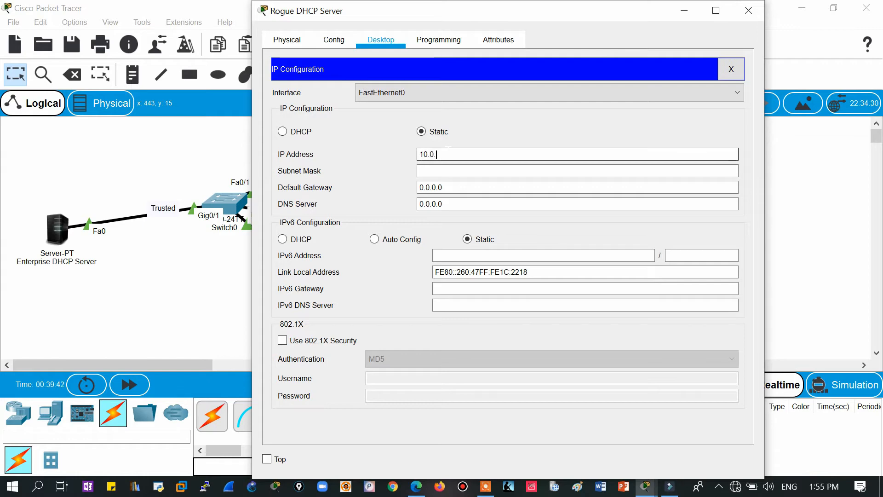
text(0.4)
key(Tab)
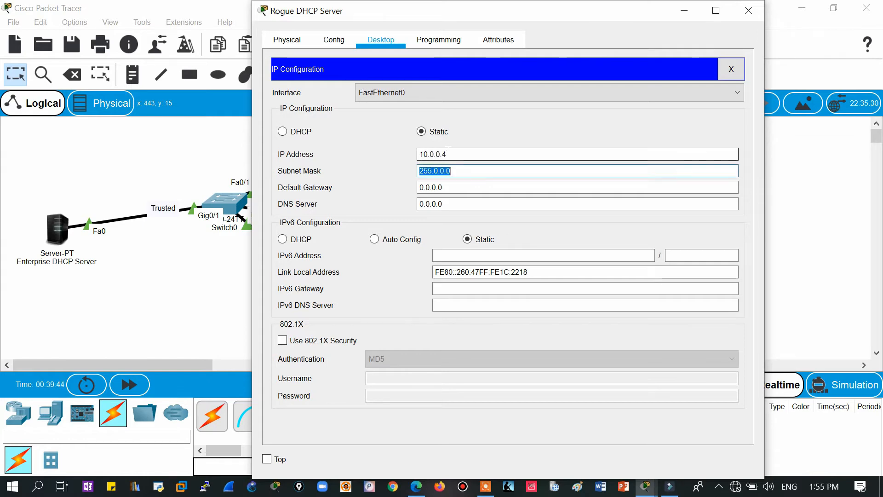
click(736, 79)
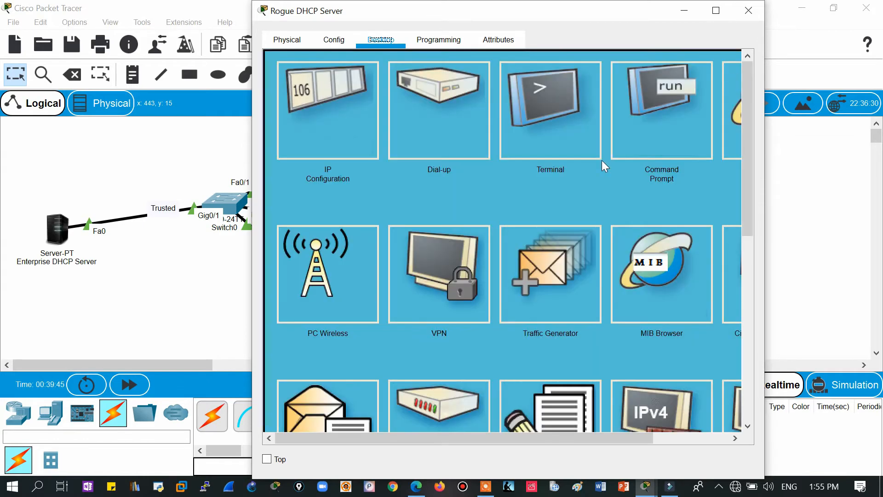
click(663, 136)
key(Return)
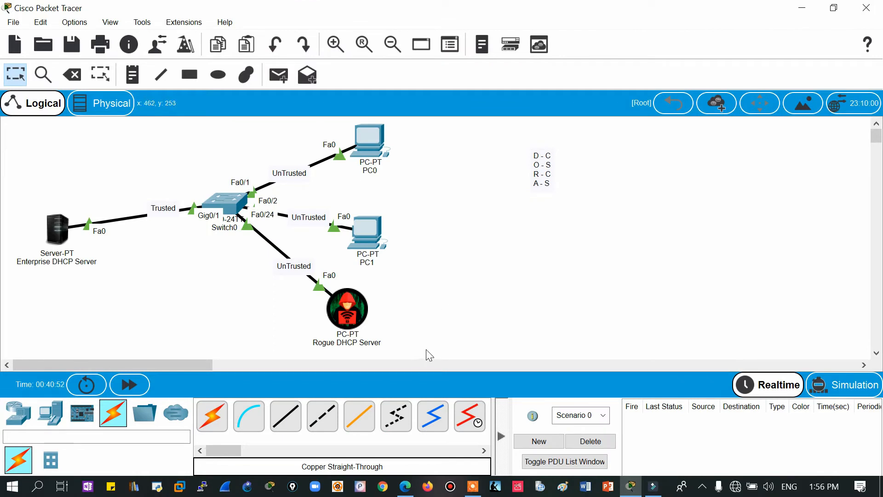
- Point out the PCs and Rogue DHCP Server on the untrusted ports, and briefly consult the DHCP Snooping Logic slide
drag(425, 349, 272, 122)
click(256, 128)
drag(446, 263, 274, 125)
drag(412, 353, 253, 288)
drag(413, 345, 258, 307)
mouse_move(348, 307)
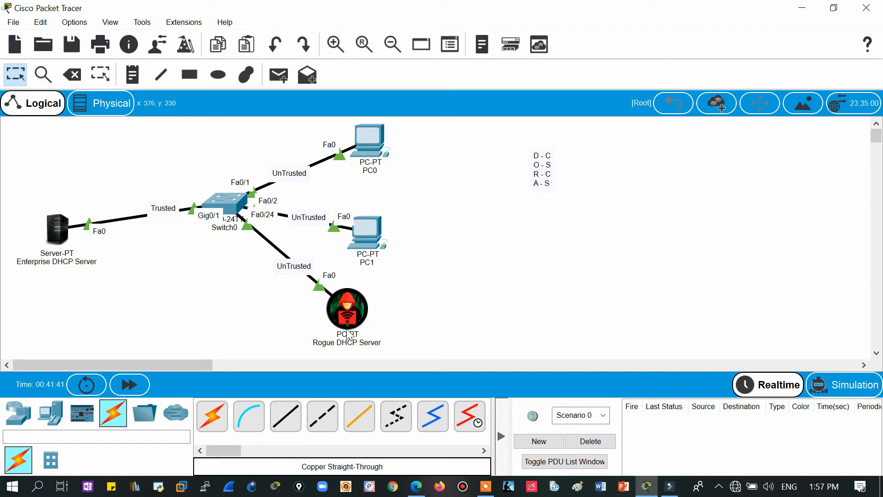
drag(290, 287, 417, 349)
click(417, 350)
click(416, 487)
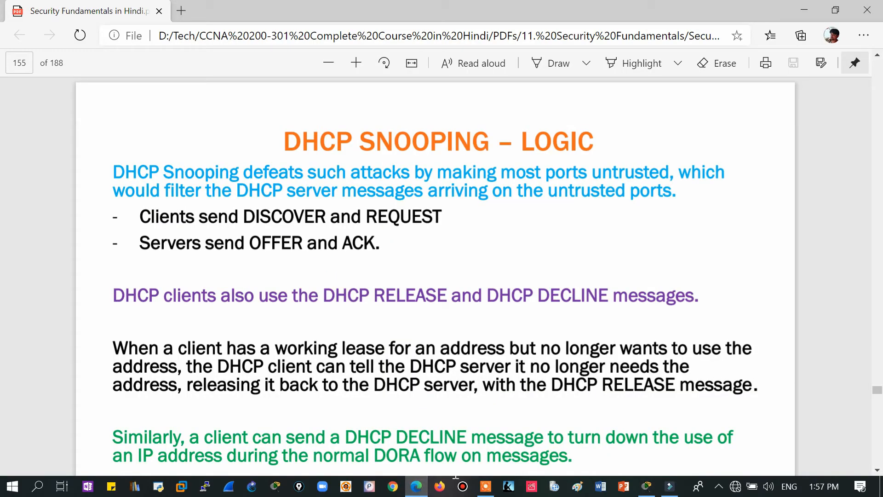
click(416, 486)
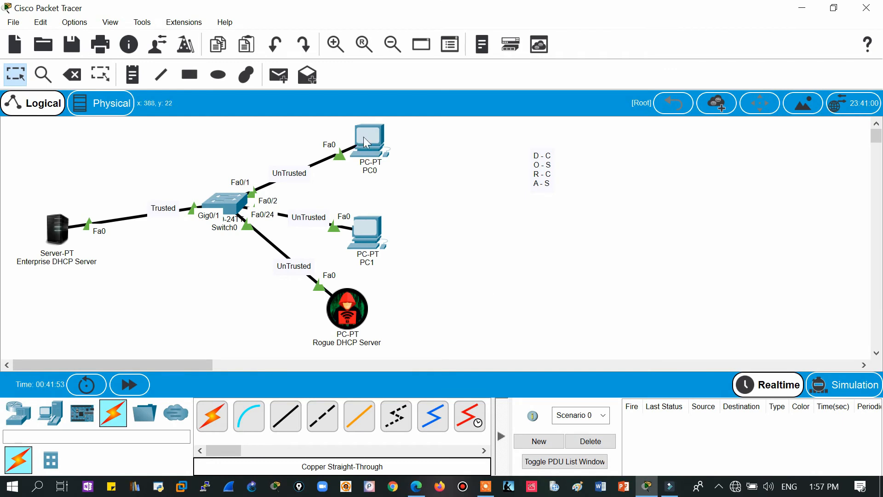
- Place a note beside PC0 that pairs port fa0/1 with the IP address 10.0.0.11
click(132, 79)
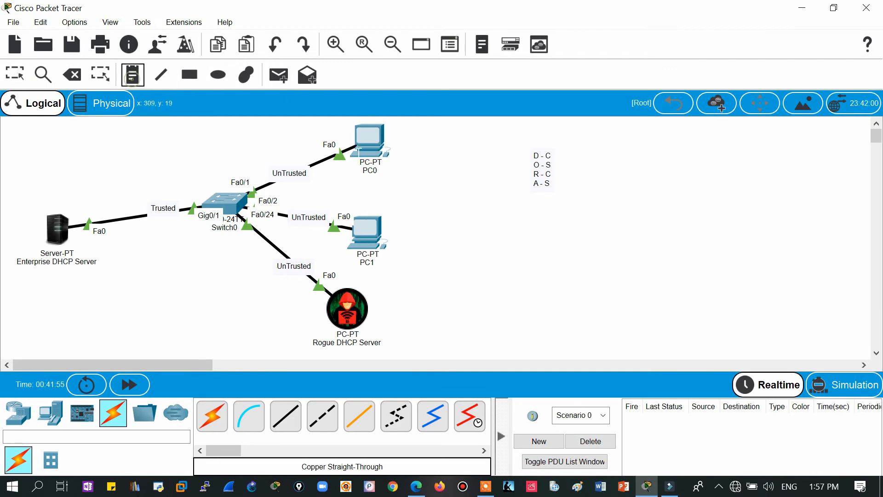
click(419, 131)
text(10)
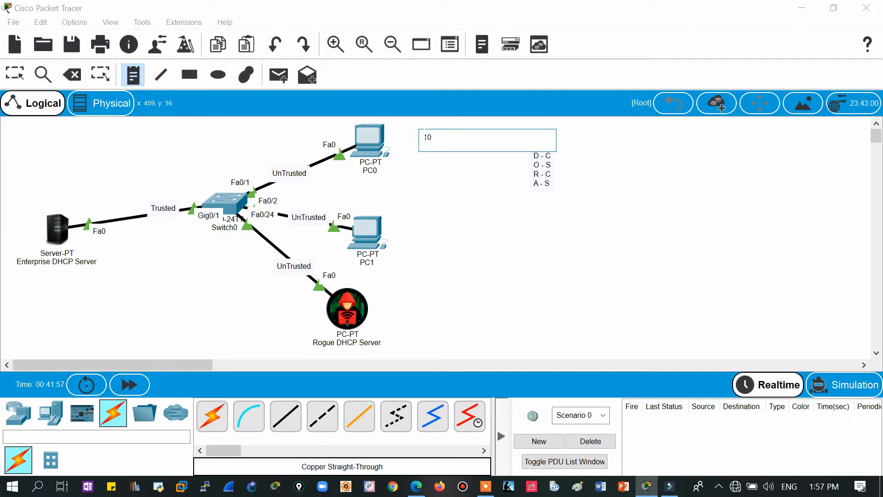
text(.0.0.11)
key(Left)
key(Left)
key(Left)
key(Left)
key(Left)
key(Left)
key(Left)
key(Left)
key(Left)
text(fa0/1)
- Highlight the IP address in the note beside PC0 and switch to the DHCP Snooping Logic slide in Edge
double_click(478, 137)
drag(482, 137, 454, 138)
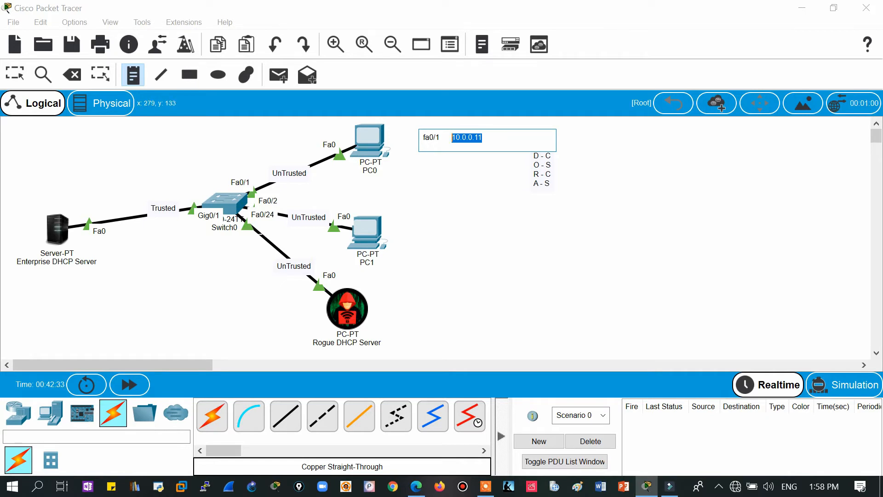
click(416, 487)
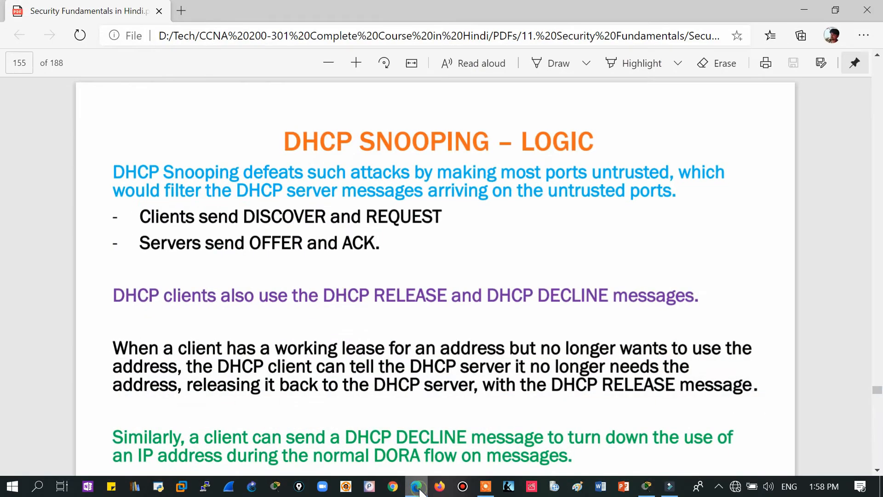
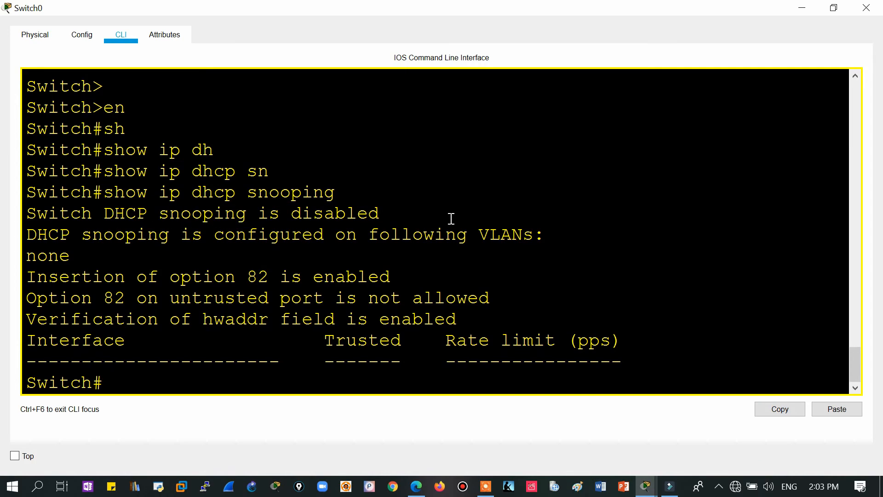
- Enter global configuration mode on Switch0 and enable DHCP snooping with ip dhcp snooping
key(Return)
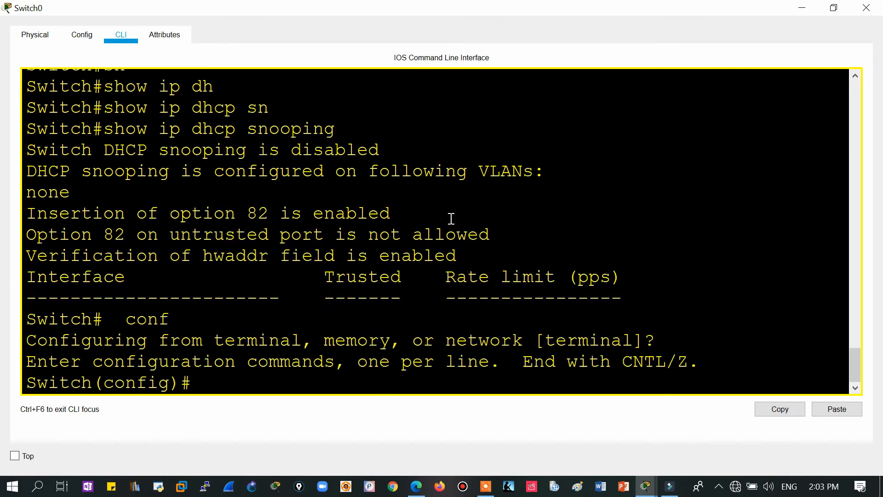
text(ip dh)
key(Tab)
text(sn)
key(Tab)
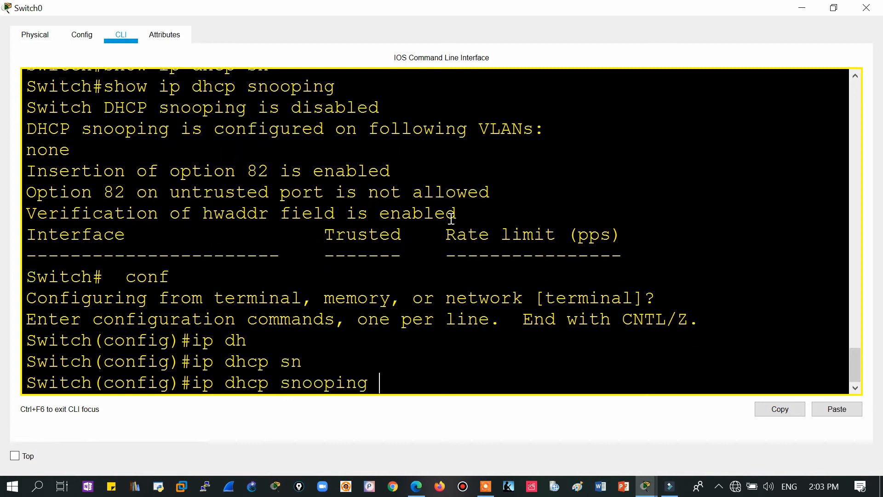
key(Return)
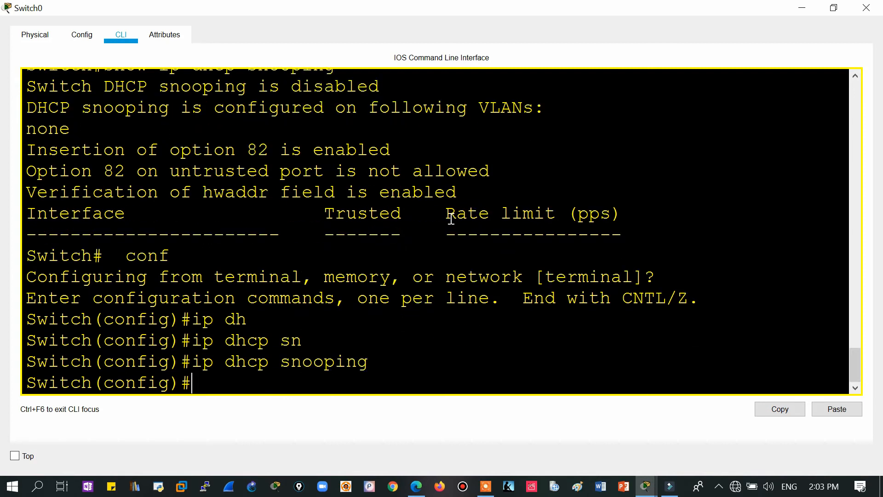
- Run do sh ip dh snoo on Switch0 and examine the DHCP snooping status line
key(Up)
key(BackSpace)
key(BackSpace)
key(BackSpace)
key(BackSpace)
key(BackSpace)
key(BackSpace)
key(BackSpace)
key(BackSpace)
key(BackSpace)
key(BackSpace)
key(BackSpace)
key(BackSpace)
key(BackSpace)
key(BackSpace)
key(BackSpace)
key(BackSpace)
key(BackSpace)
text(do sh ip dh snoo)
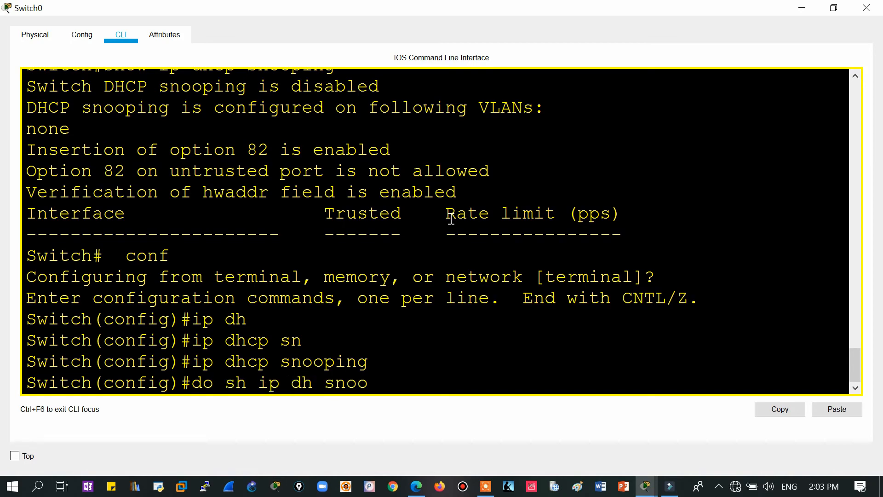
key(Return)
drag(246, 213, 377, 215)
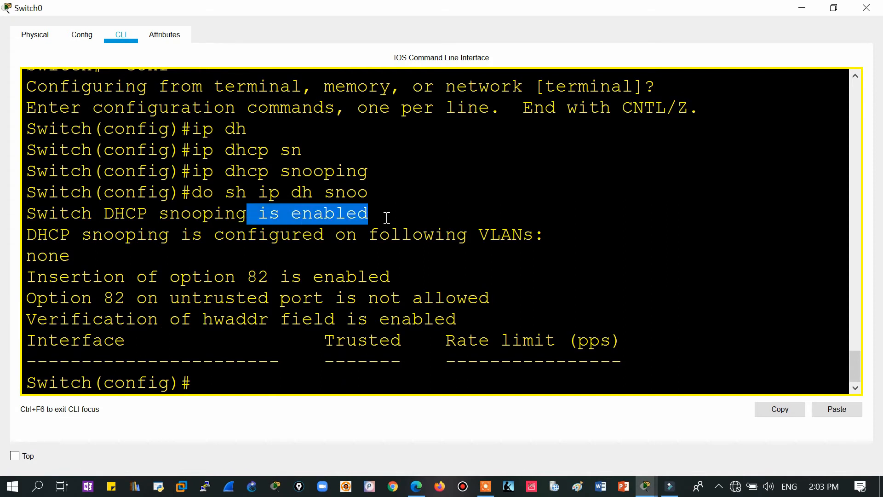
click(446, 279)
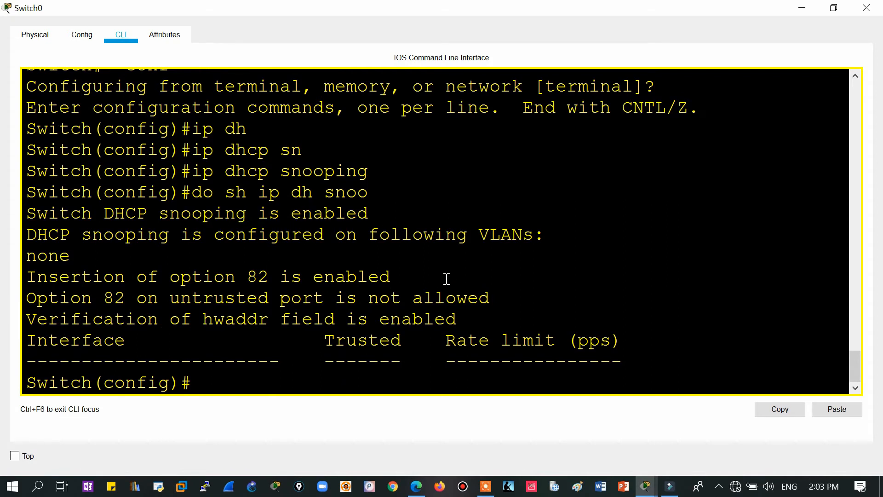
- List the VLANs on Switch0 with do sh vl br and look through the output
key(Return)
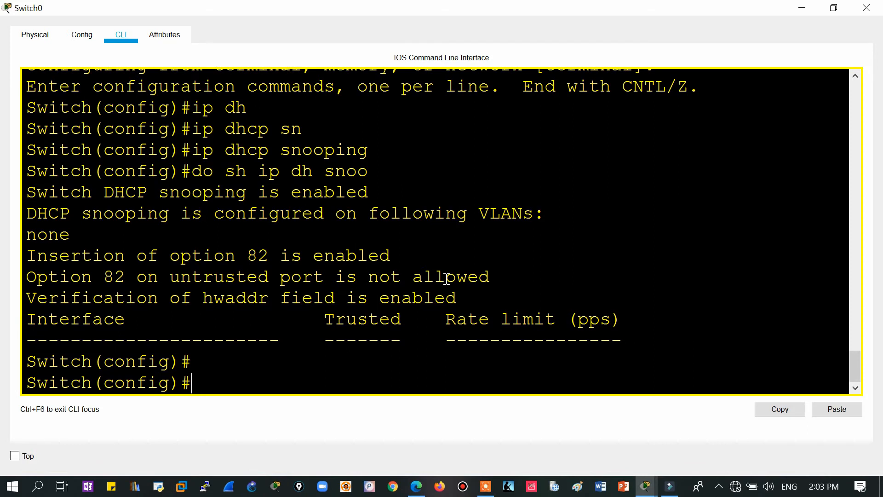
text(do sh vl br)
key(Return)
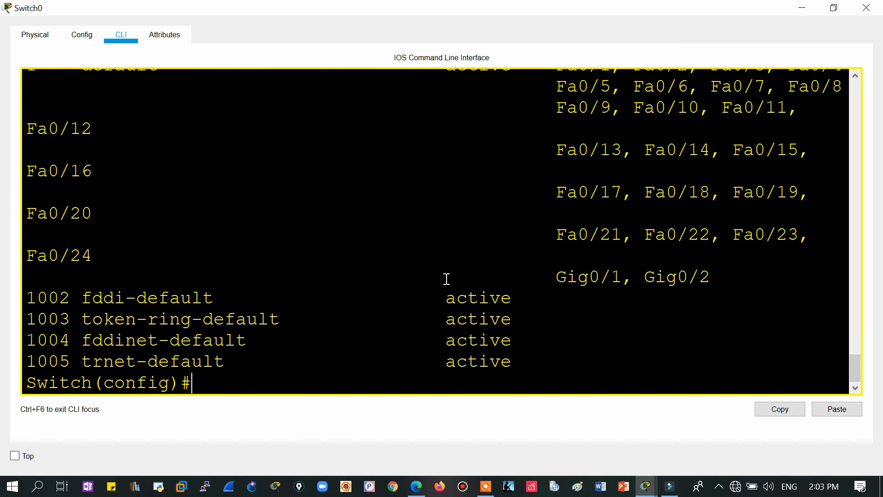
mouse_move(859, 371)
mouse_down()
mouse_move(860, 349)
mouse_move(857, 384)
mouse_up()
- Enable DHCP snooping for VLAN 1 with ip dhcp snooping vlan 1, checking the command's further options first
text(do sh ip dh snoo)
key(Up)
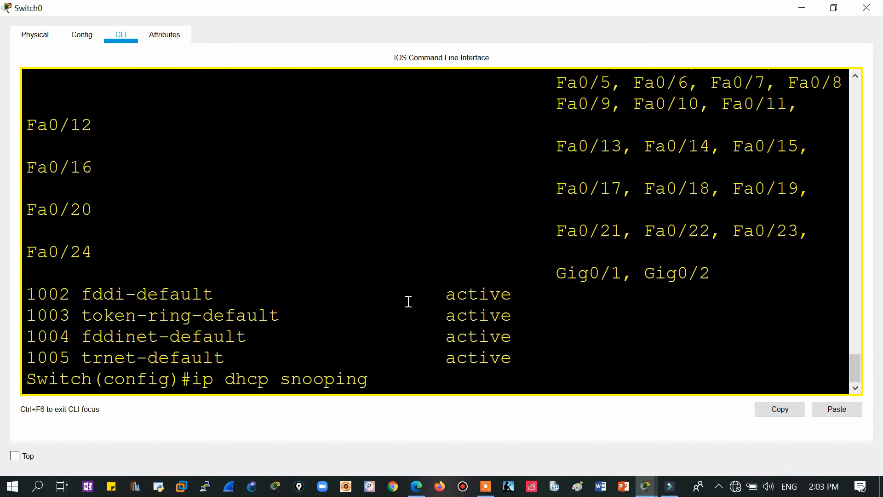
text(v)
key(Tab)
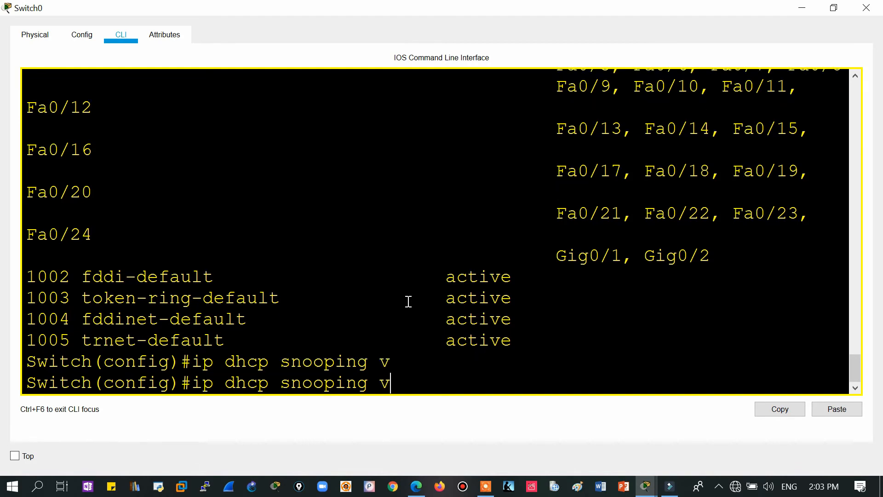
text(l)
key(Tab)
text(1)
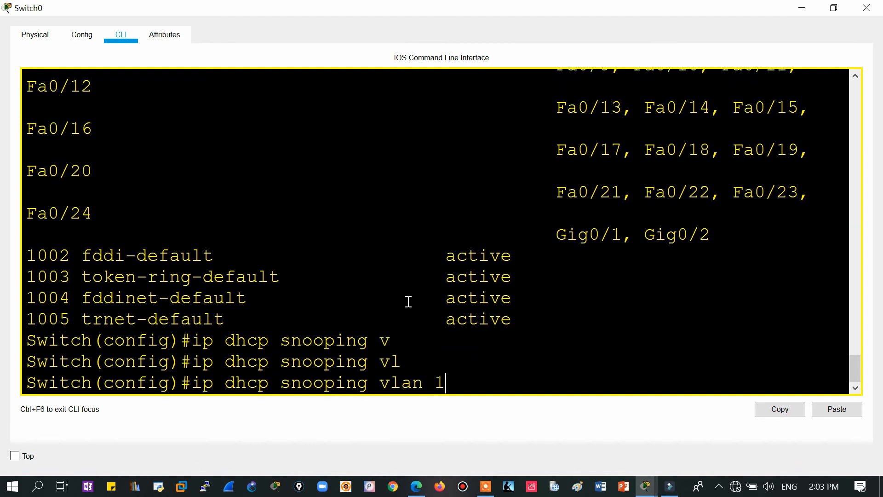
text( ?)
key(Return)
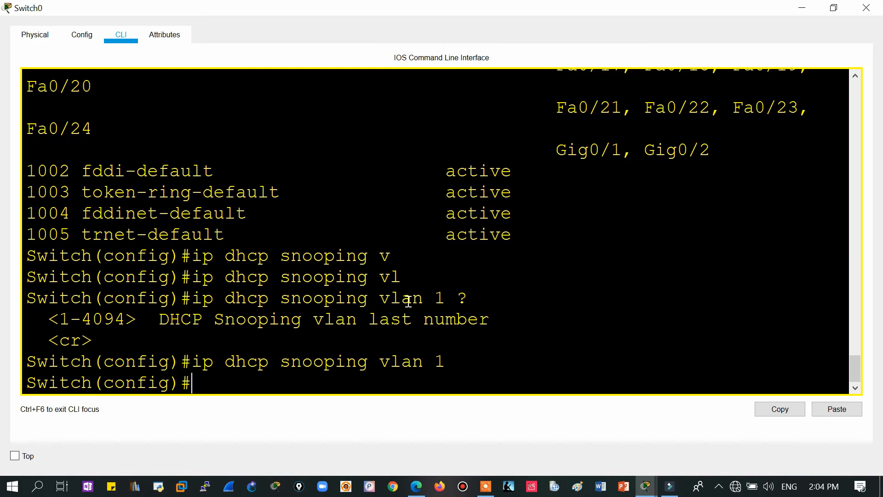
- Switch to the DHCP Snooping Configuration slide in Edge and review the ip dhcp snooping and ip dhcp snooping vlan 10 commands
click(418, 482)
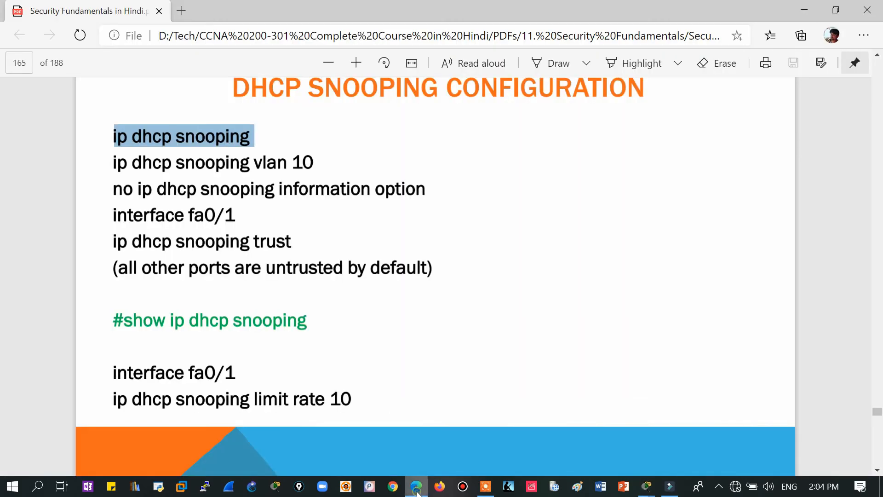
click(146, 136)
drag(133, 136, 250, 137)
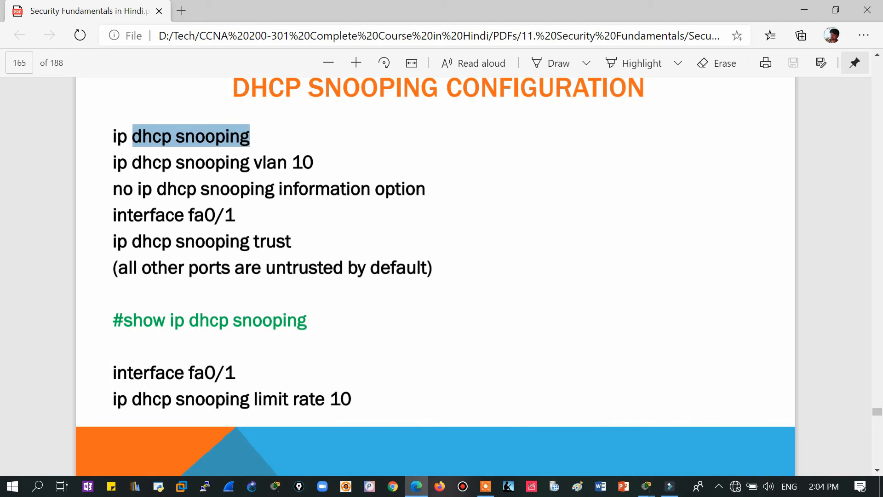
drag(133, 163, 329, 176)
click(330, 176)
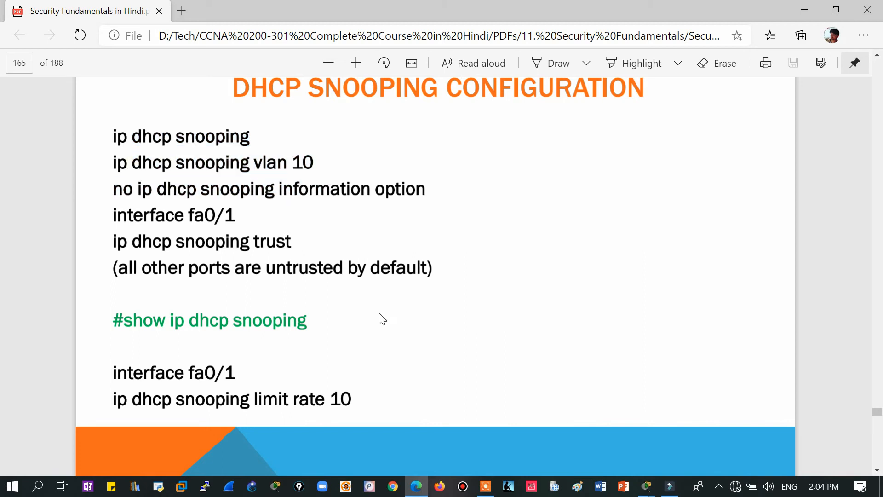
- Return to Switch0's CLI and query the command help for ip dhcp snooping vlan with 1,2, with 20 added, and with 20-30
mouse_move(649, 489)
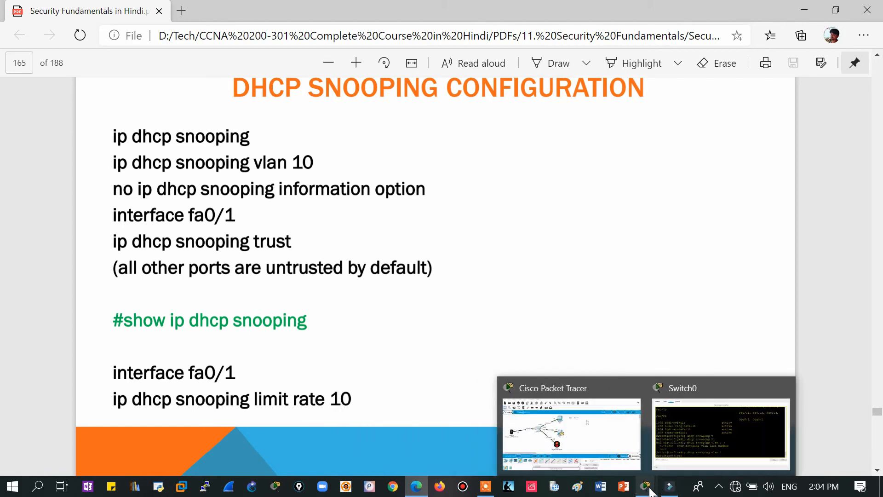
click(741, 426)
key(Up)
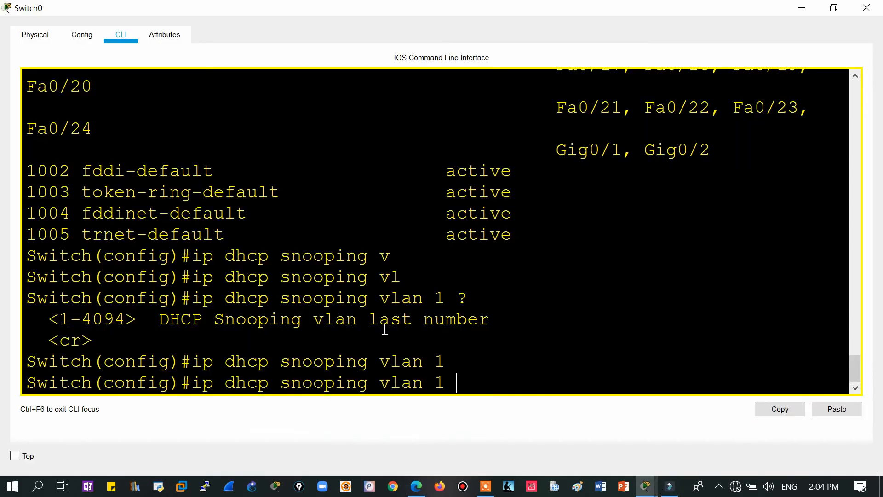
text(,2?)
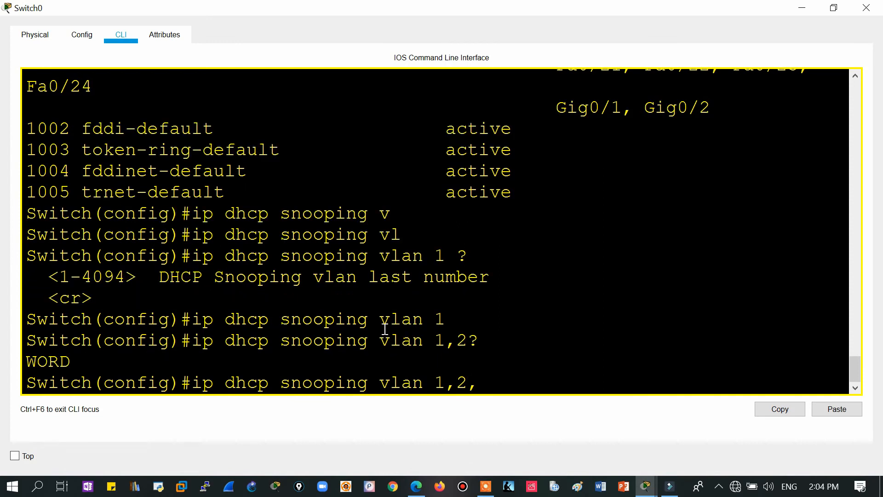
text(, 20)
text( ?)
text(-30)
text(?)
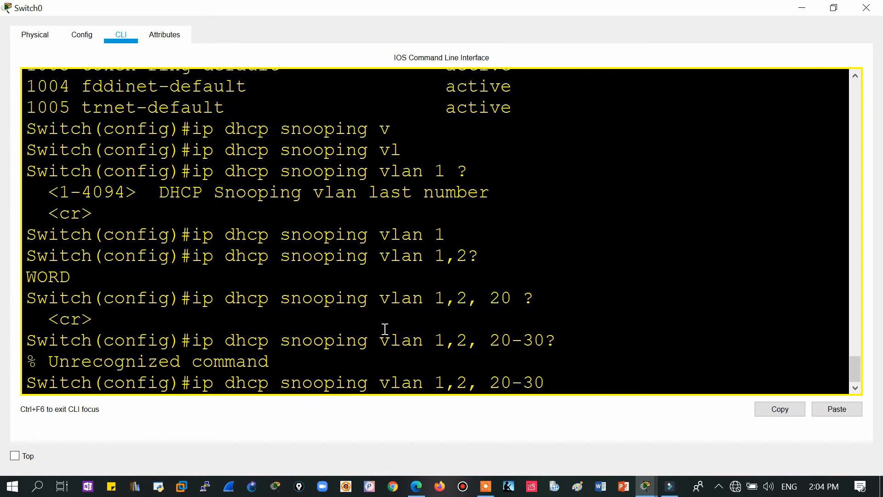
- Remove the range ending from the VLAN list and run ip dhcp snooping vlan 1,2, 20
key(BackSpace)
key(BackSpace)
key(BackSpace)
key(Return)
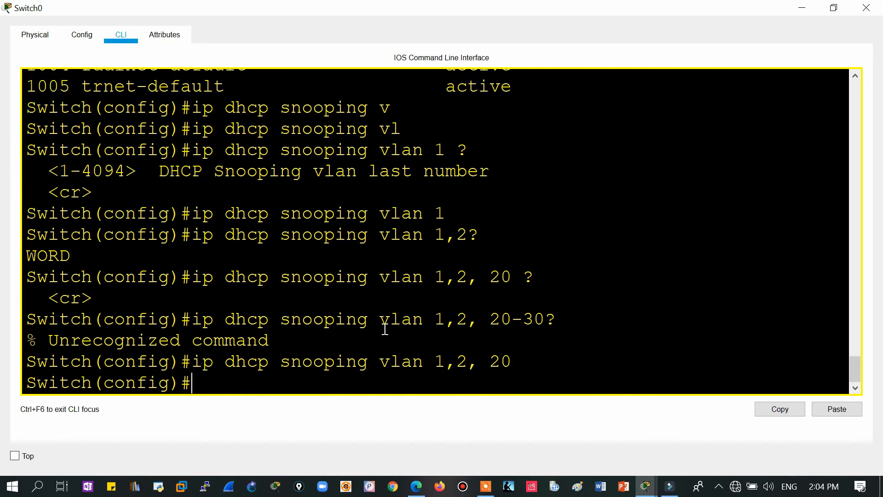
- Check the DHCP Snooping Configuration slide in Edge and return to the Packet Tracer topology, closing Switch0's window along the way
click(417, 493)
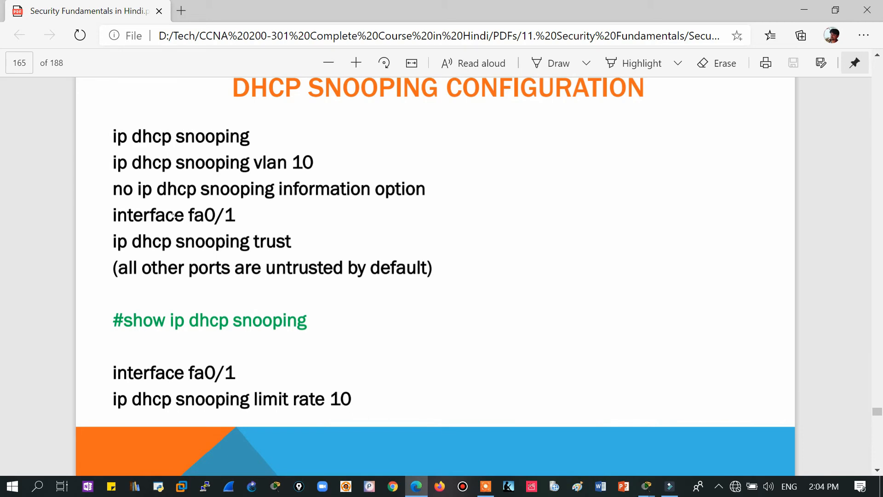
mouse_move(645, 486)
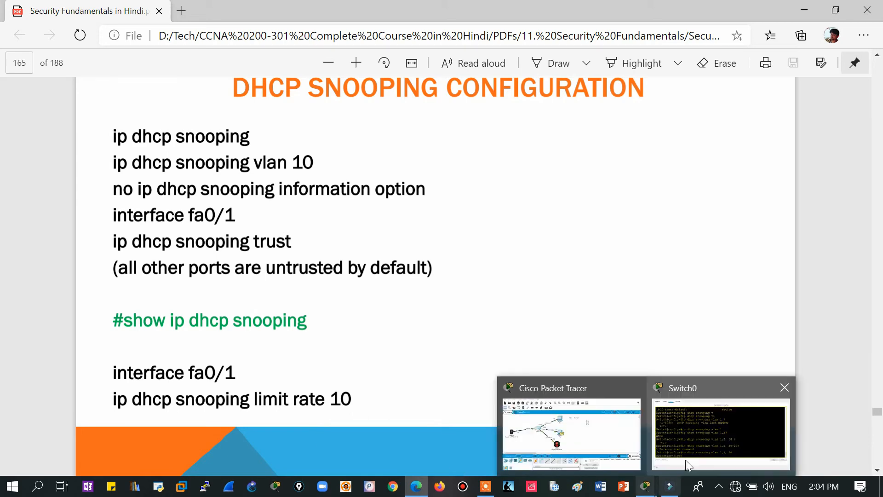
click(700, 428)
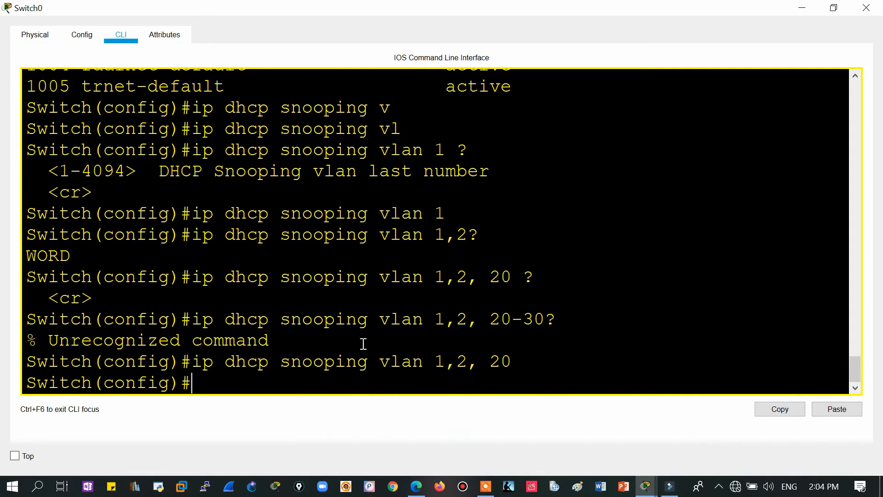
click(869, 11)
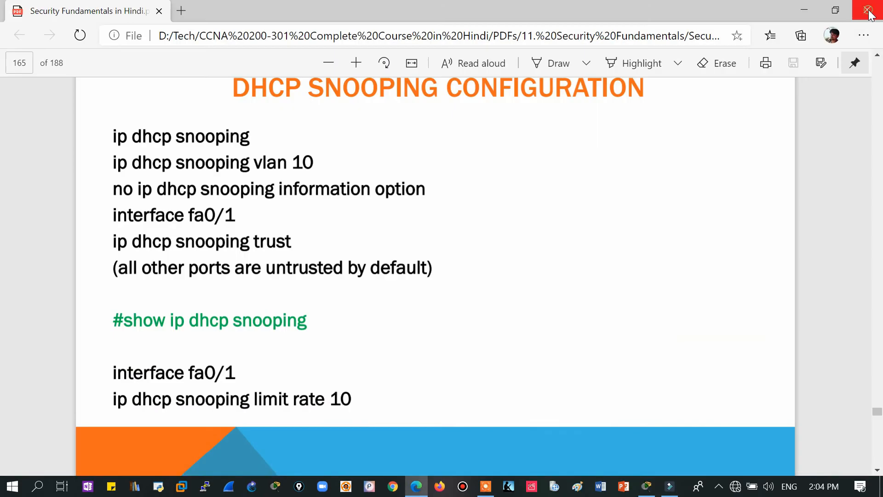
click(646, 486)
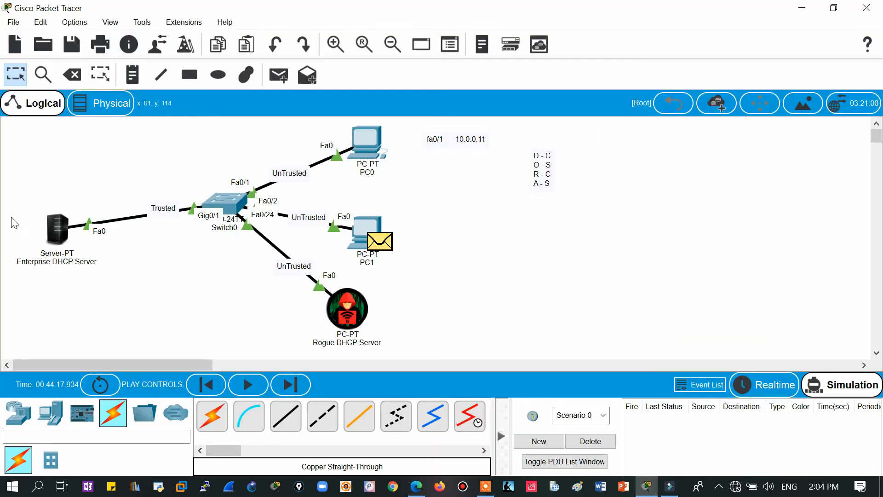
- Reopen Switch0's CLI maximized and enter interface configuration mode for gigabitEthernet 0/1
click(228, 207)
click(649, 4)
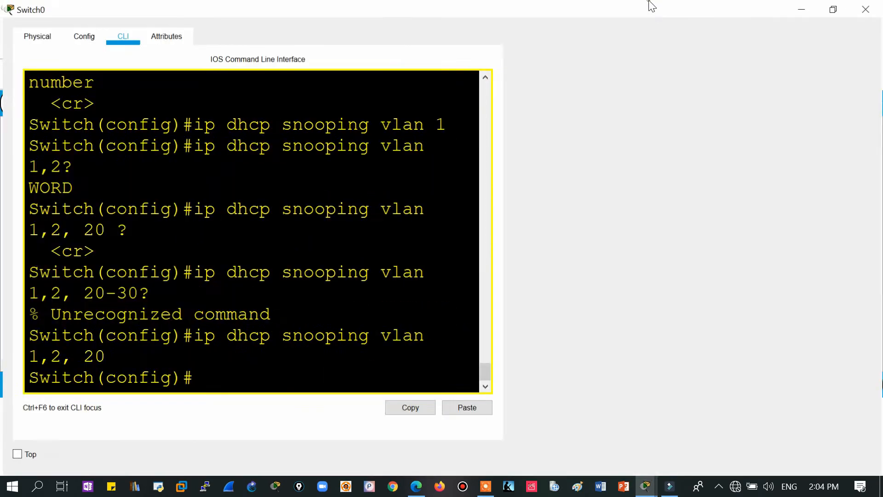
text(int)
key(Tab)
text(g)
key(Tab)
text(0/1)
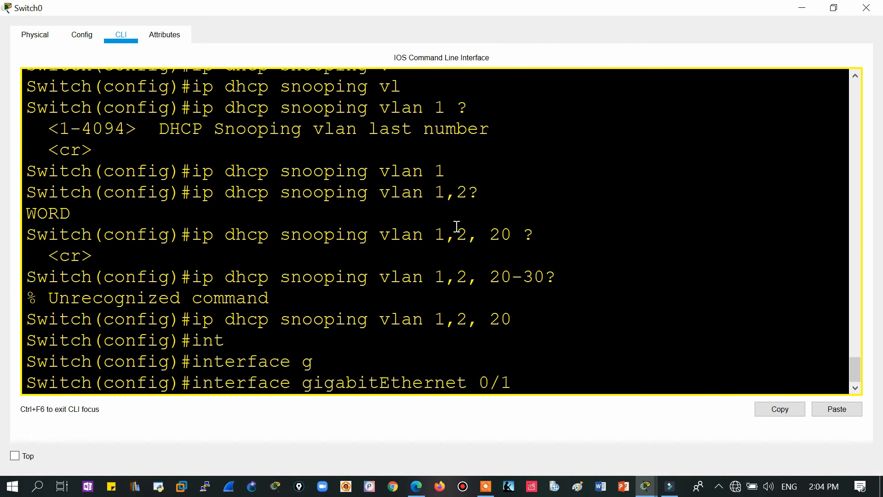
key(Return)
- Make the interface trusted with ip dhcp snooping trust, checking the options of ip dhcp and ip dhcp snooping first
text(ip dh)
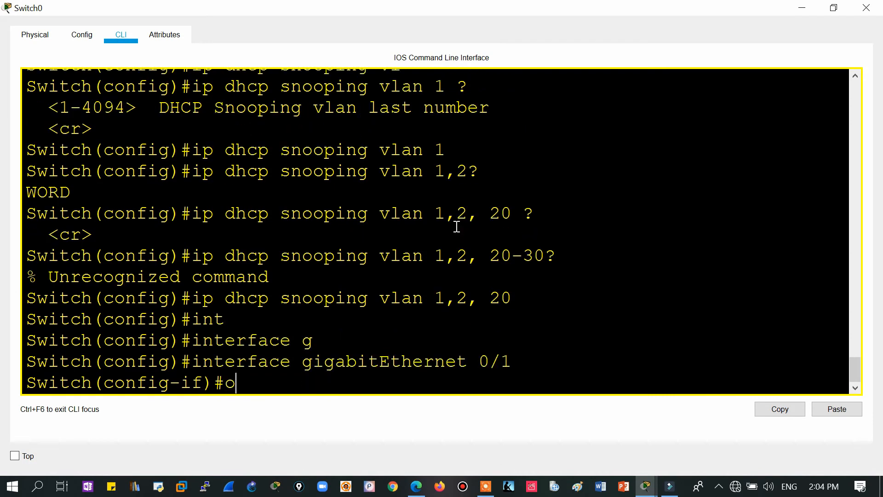
key(Tab)
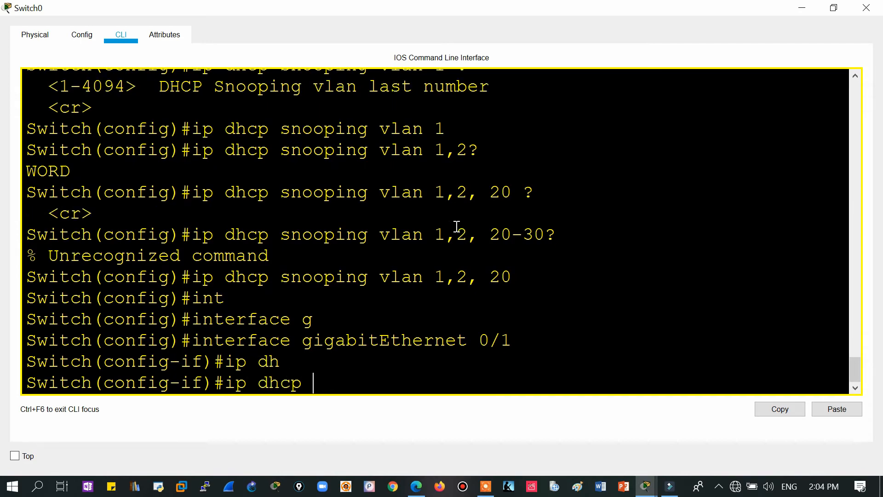
text(?)
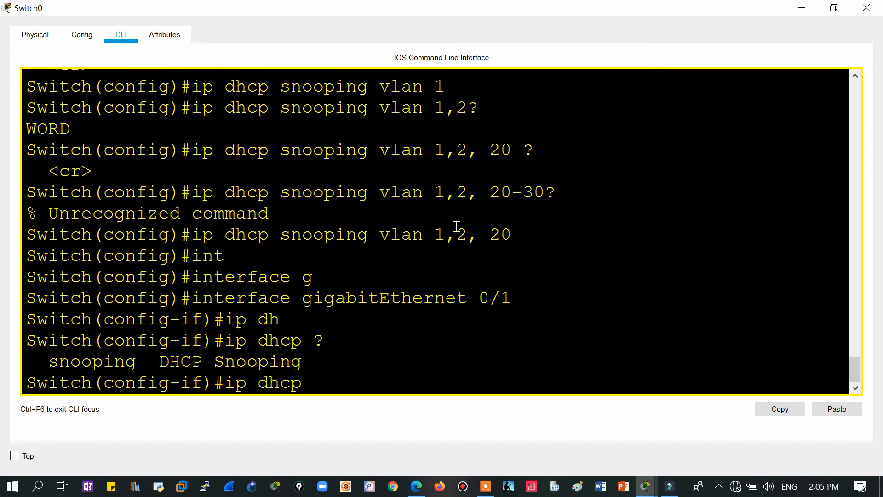
text(s)
key(Tab)
text(?)
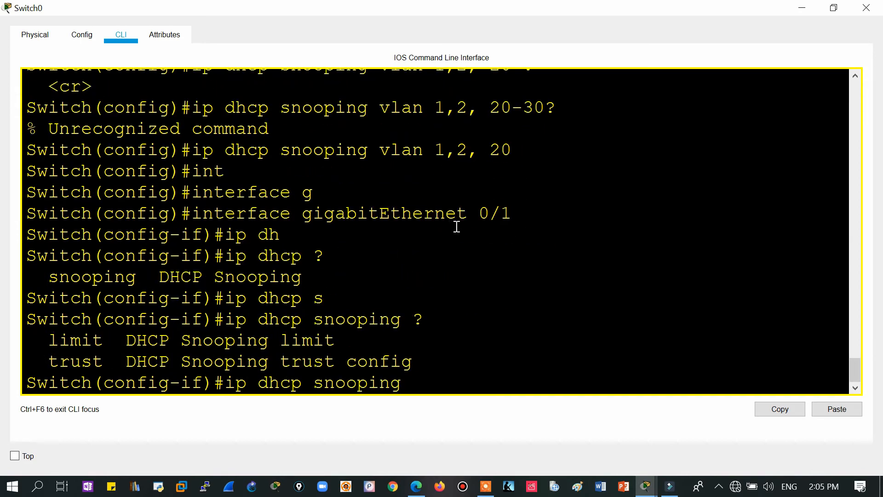
text(tr)
key(Tab)
key(Return)
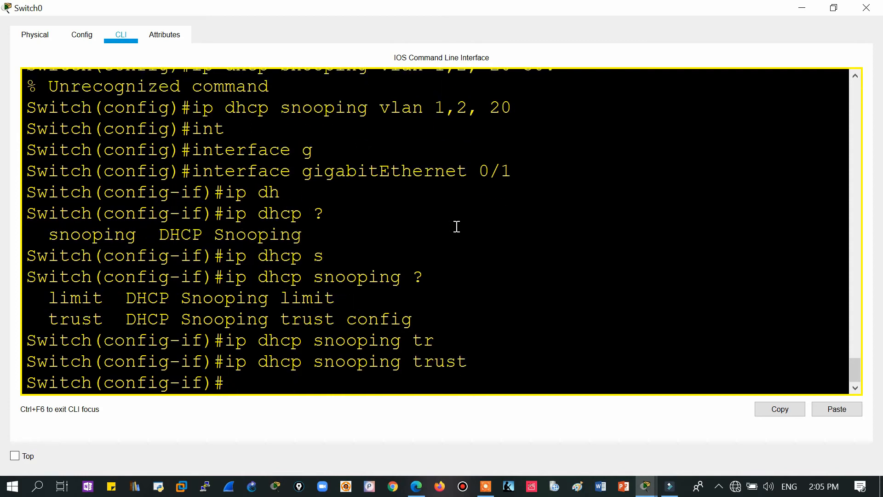
- Leave configuration mode and run sh ip dhcp snooping to display the switch's DHCP snooping status
key(ctrl+z)
key(ctrl+z)
text(sh p\)
key(BackSpace)
key(BackSpace)
text(ip dh)
key(Tab)
text(sn)
key(Tab)
key(Return)
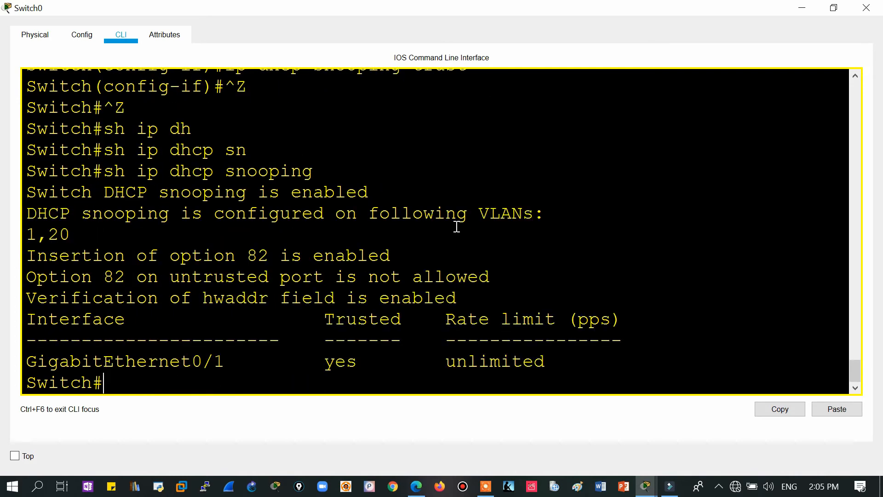
- Review the snooping status, configured VLANs, trusted interface, rate limit and option 82 lines in the output
drag(234, 193, 388, 194)
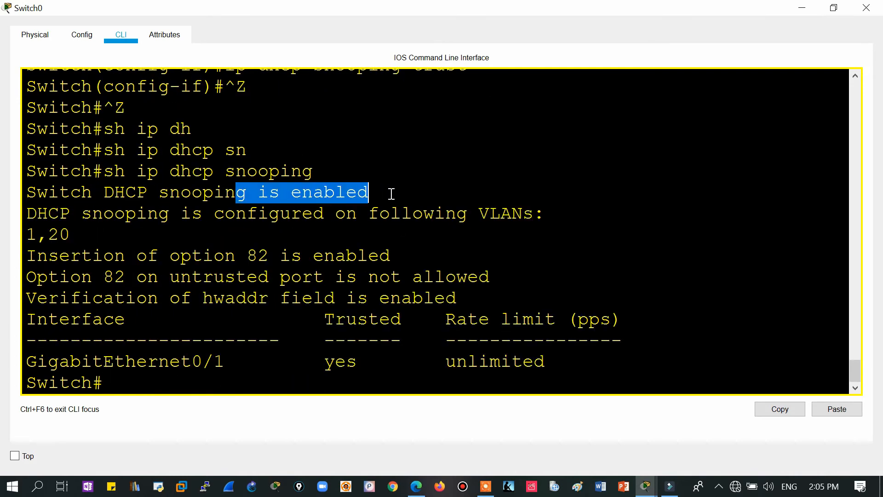
drag(47, 234, 120, 229)
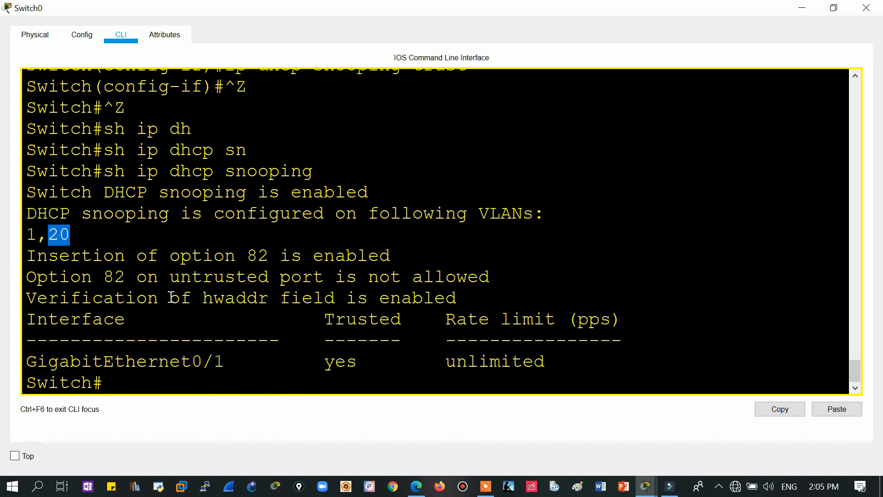
drag(148, 361, 247, 362)
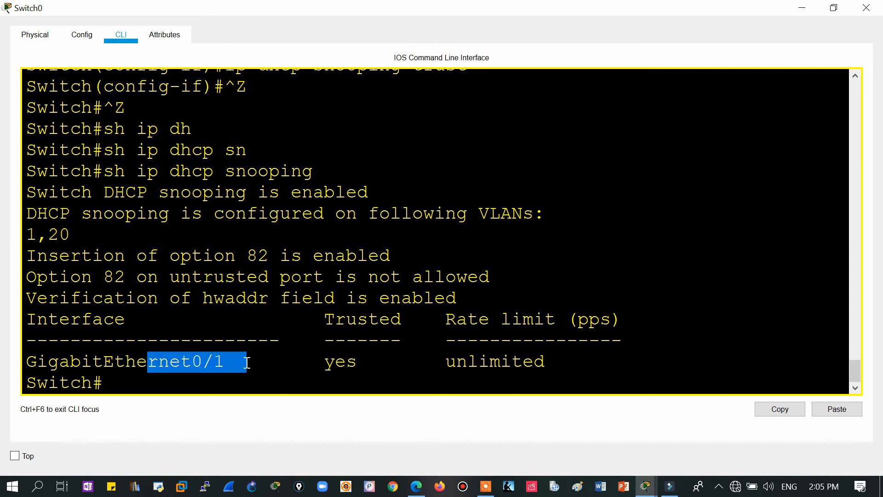
drag(478, 361, 500, 361)
drag(156, 250, 71, 234)
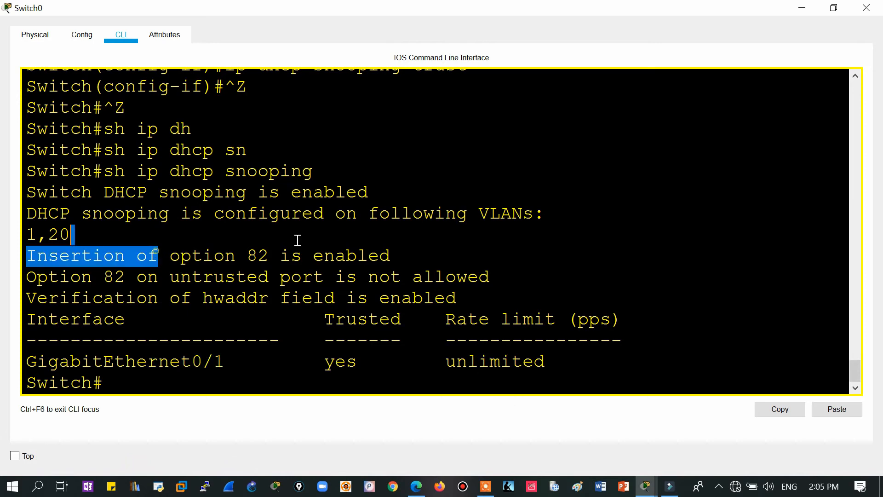
click(298, 243)
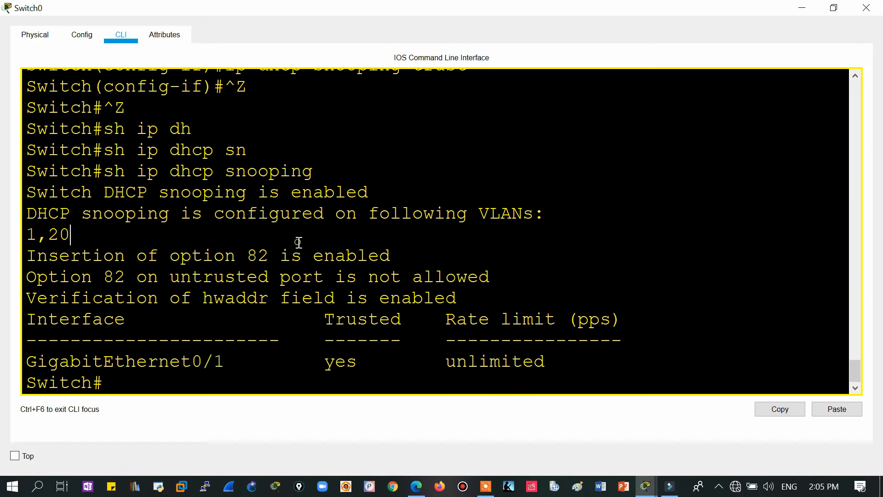
- Switch to the configuration slide in Edge and review the snooping commands, including no ip dhcp snooping information option
click(415, 487)
drag(190, 137, 314, 164)
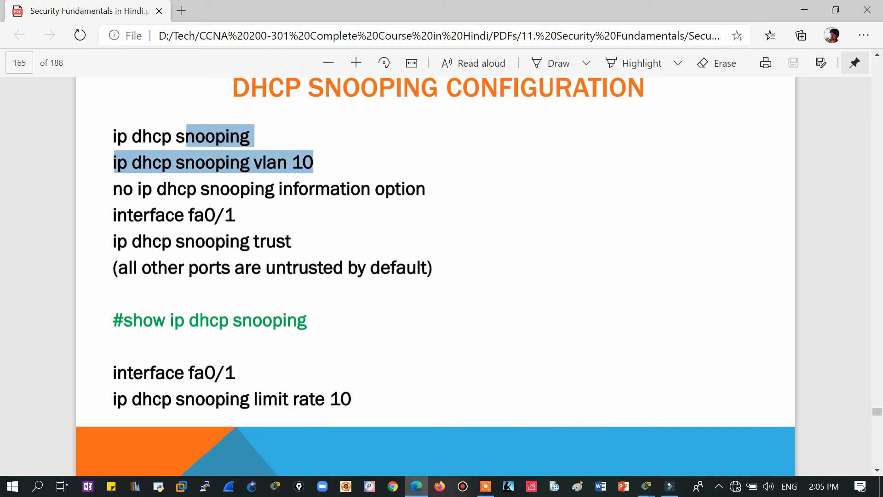
click(312, 244)
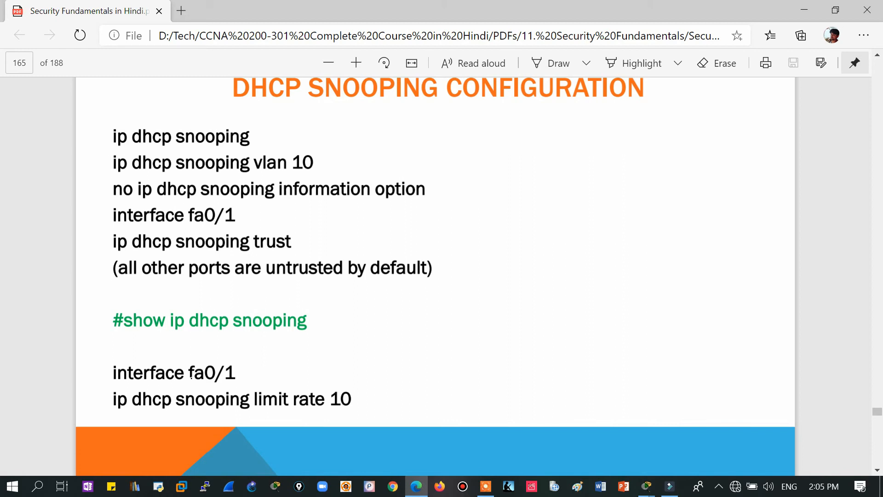
drag(114, 189, 430, 189)
click(435, 192)
- Switch to the Packet Tracer topology and examine Switch0, its port details and the devices on the untrusted links
mouse_move(647, 491)
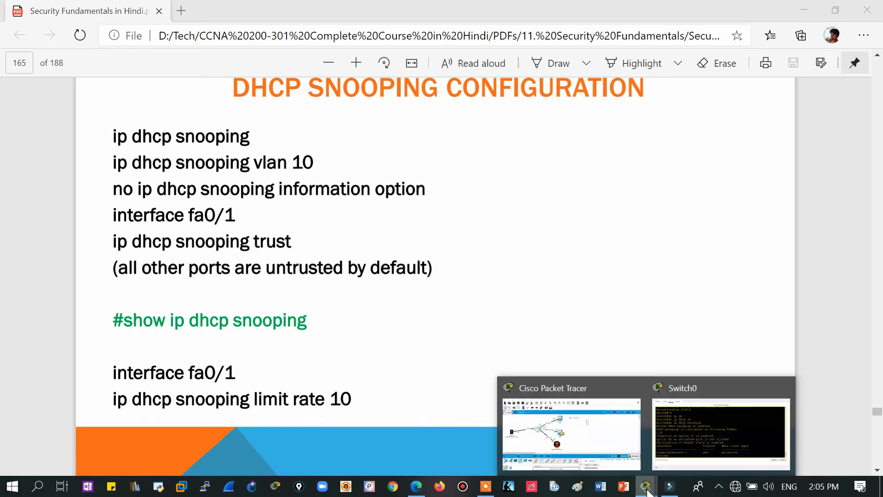
click(608, 439)
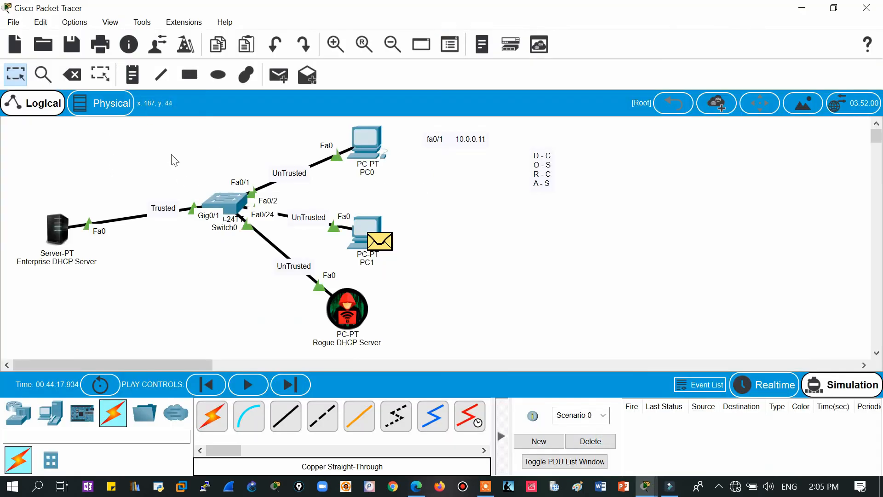
drag(171, 154, 268, 288)
drag(173, 139, 464, 344)
mouse_move(226, 217)
mouse_move(239, 204)
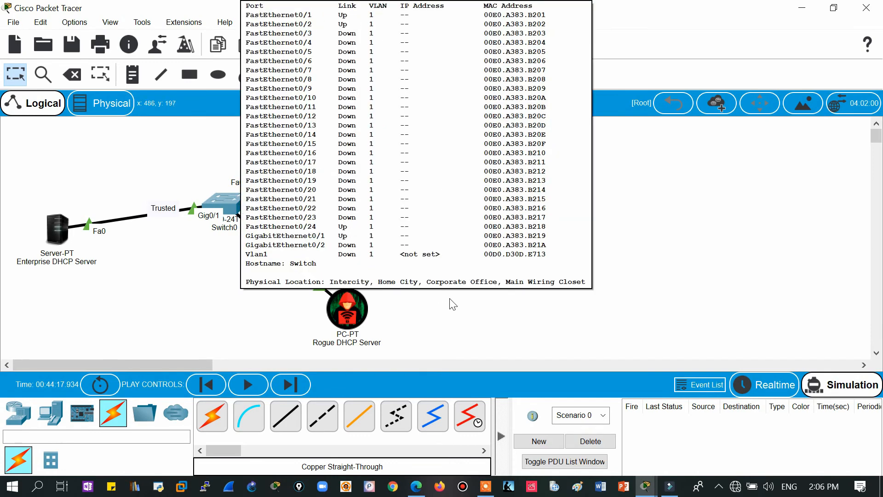
drag(291, 122, 139, 356)
click(422, 365)
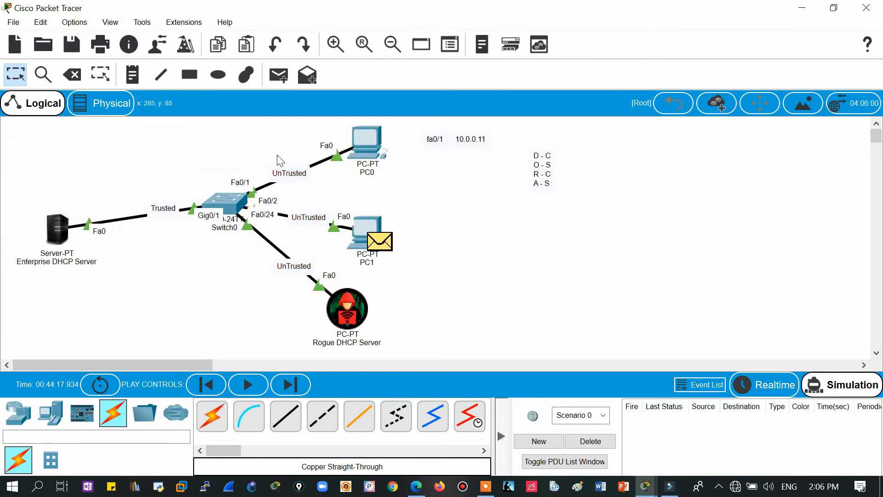
drag(257, 123, 427, 331)
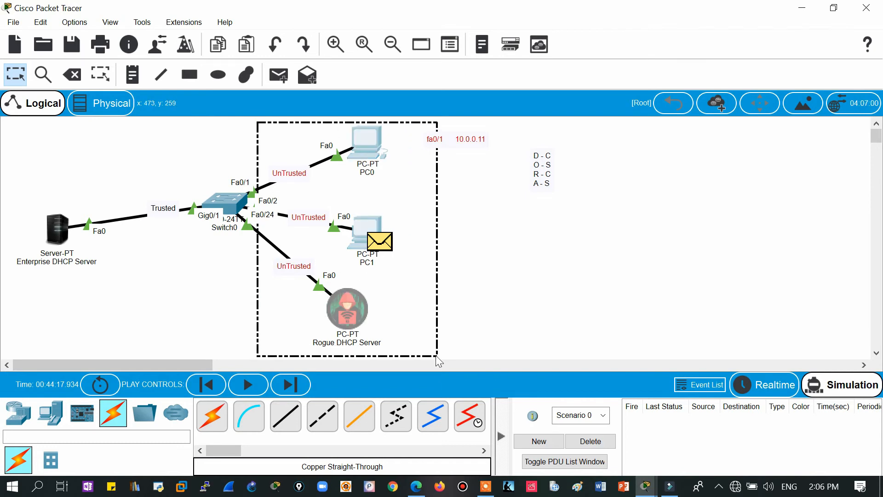
click(438, 357)
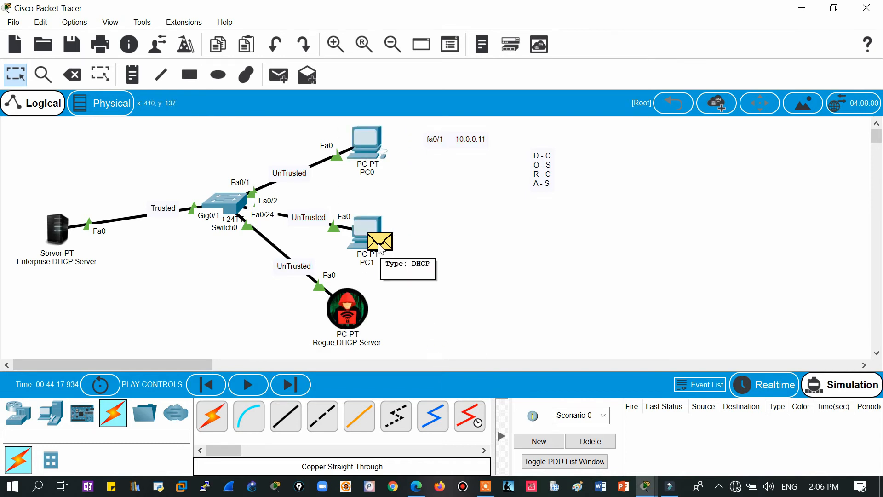
- Advance the simulation one step to send PC1's DHCP packet to Switch0 and inspect it there
click(291, 385)
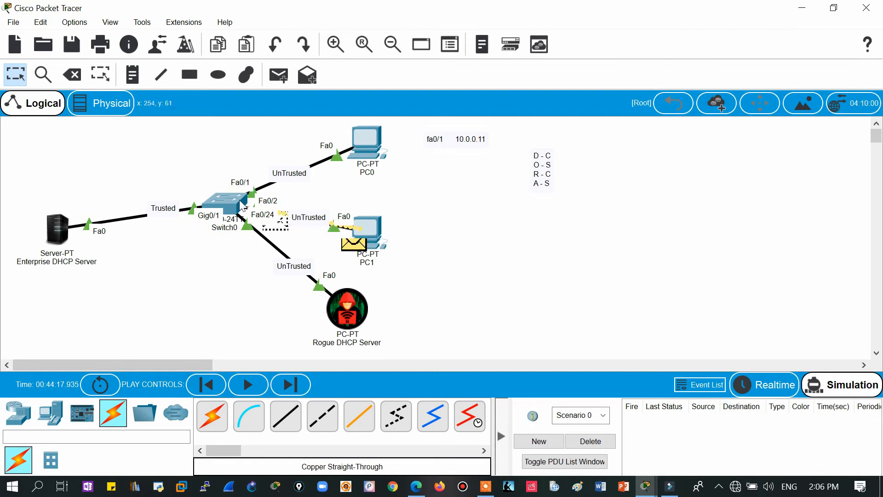
mouse_move(242, 216)
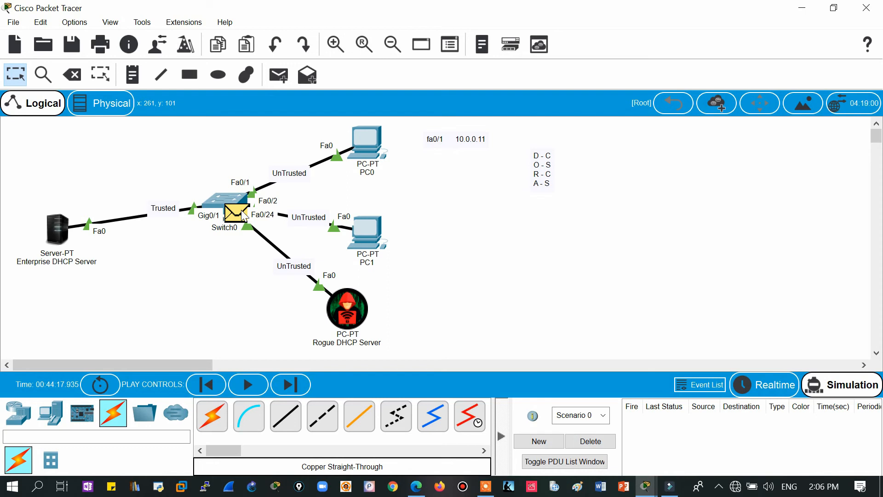
mouse_move(237, 221)
drag(185, 164, 262, 282)
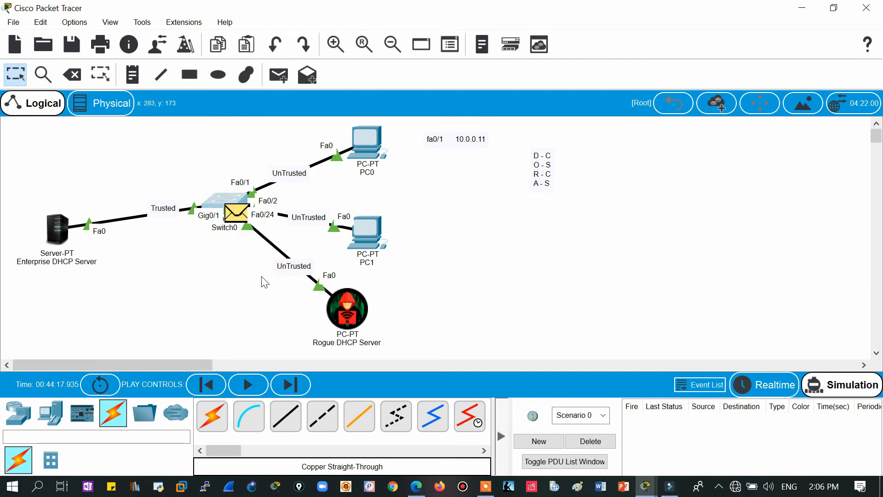
- Return to Switch0's CLI and enter global configuration mode with conf
mouse_move(645, 486)
click(732, 428)
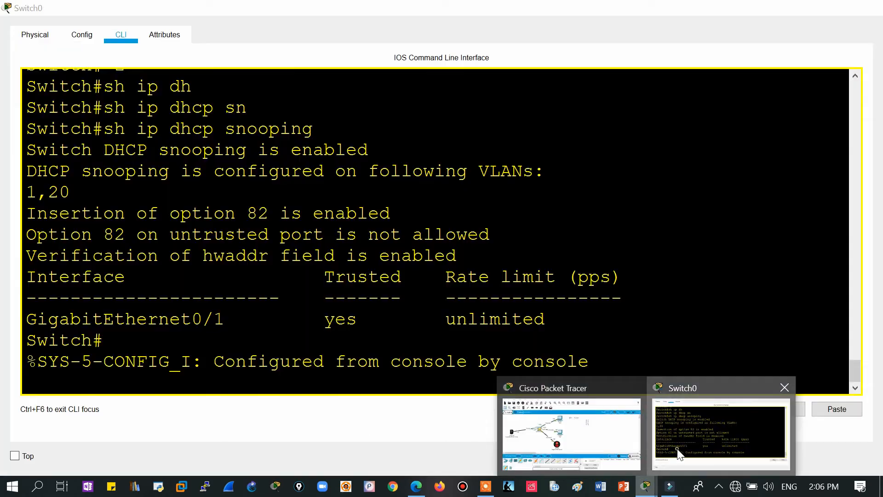
key(Return)
text(conf)
key(Return)
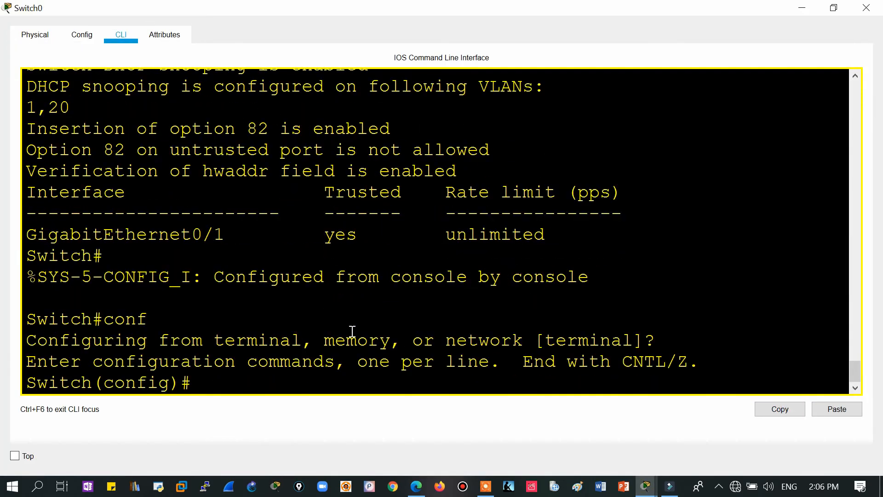
- Disable DHCP option 82 insertion on Switch0 with no ip dhcp snooping information option, checking the available keywords with context help
text(no ip)
key(Tab)
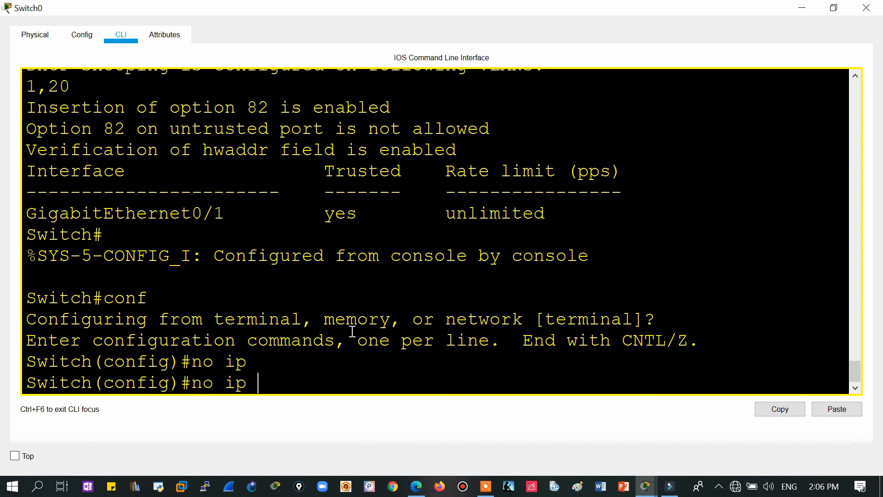
text(dh)
key(Tab)
text(s)
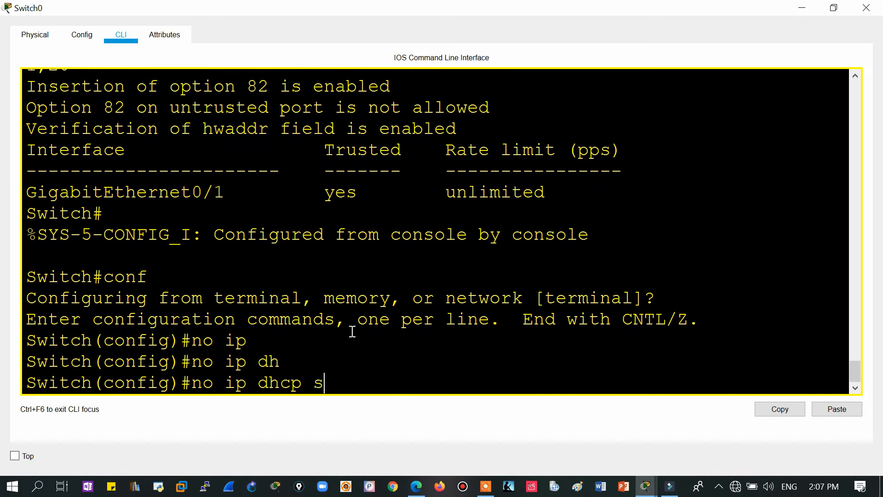
key(Tab)
text(i)
text(nooping information op)
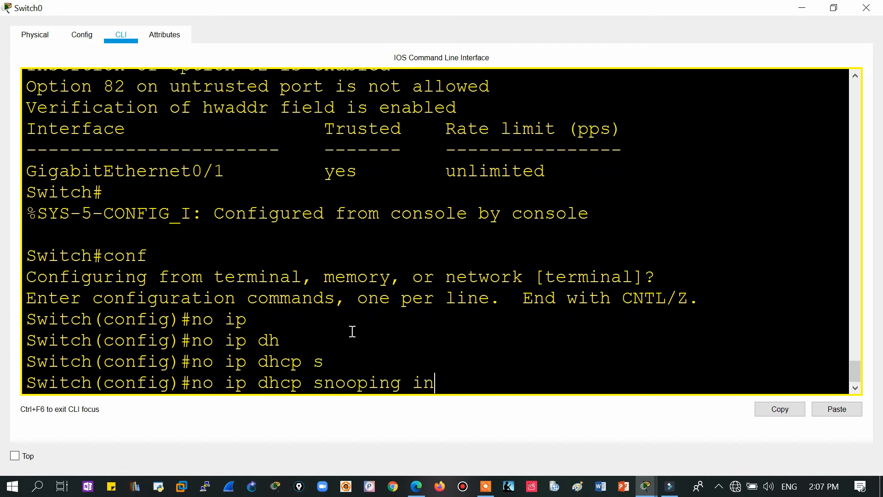
key(Tab)
text(?option)
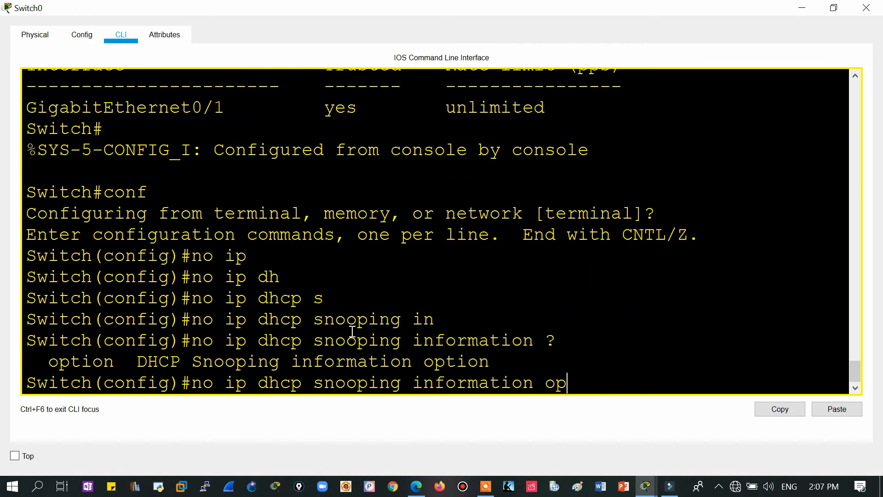
key(Tab)
text(?)
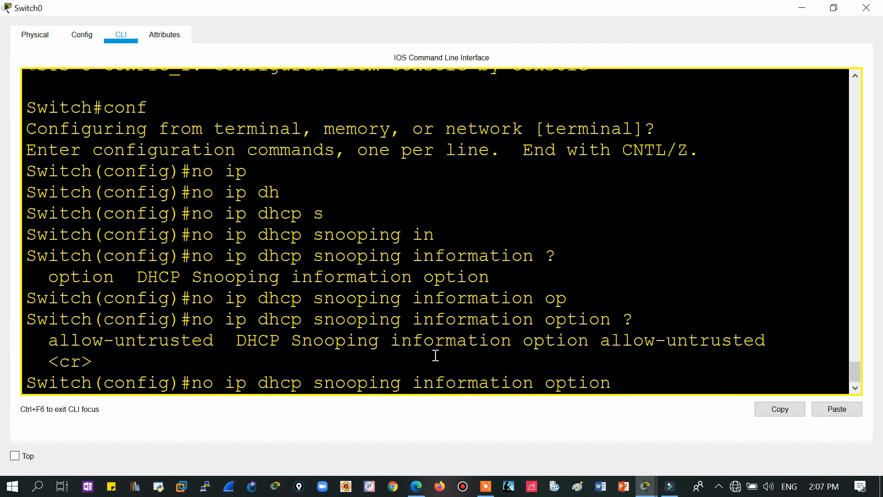
key(Return)
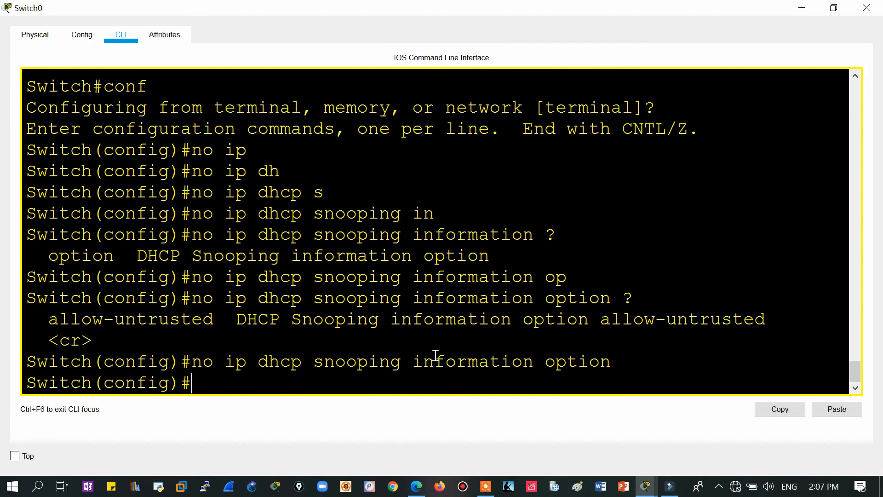
- Switch to the slides in Edge and review the option 82 explanation and the page on limiting DHCP message rates
click(417, 486)
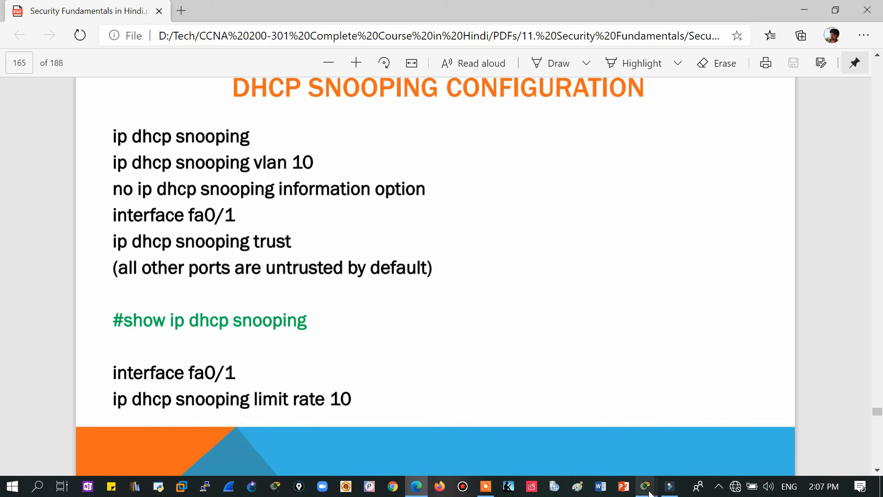
mouse_move(648, 490)
key(Right)
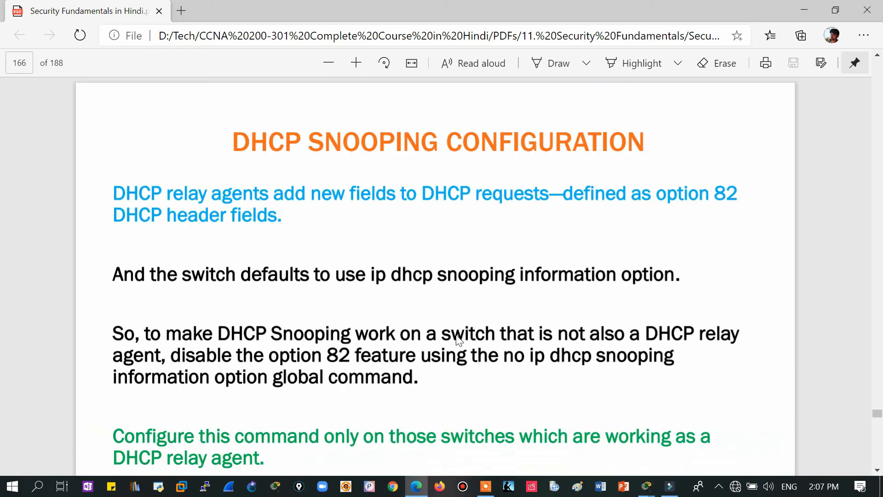
key(Right)
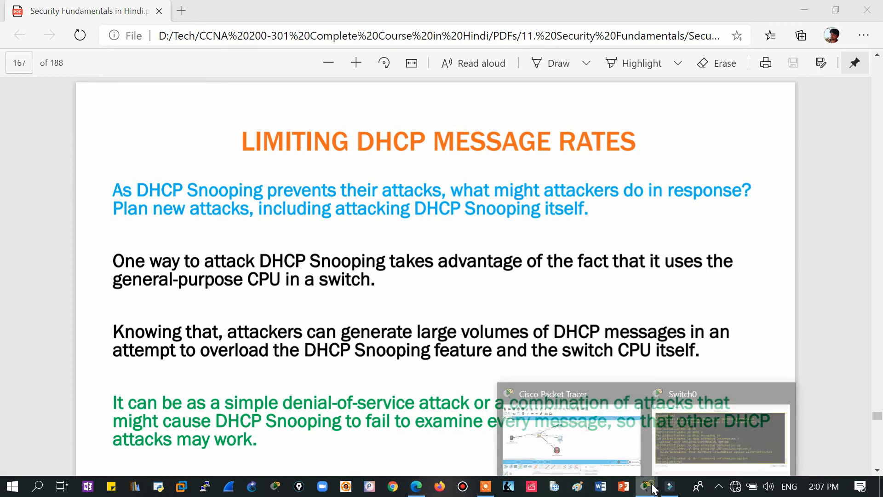
- Switch to the Packet Tracer topology and delete Scenario 0 to clear the packet waiting at Switch0
click(596, 445)
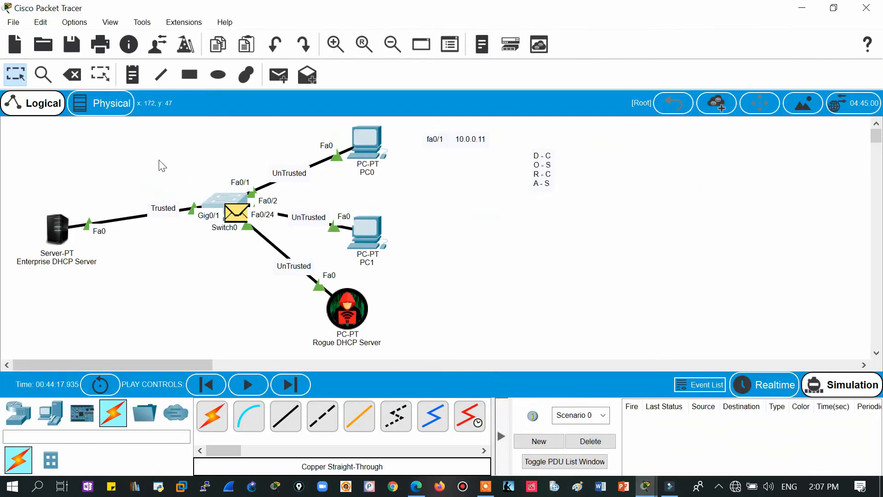
drag(13, 126, 415, 349)
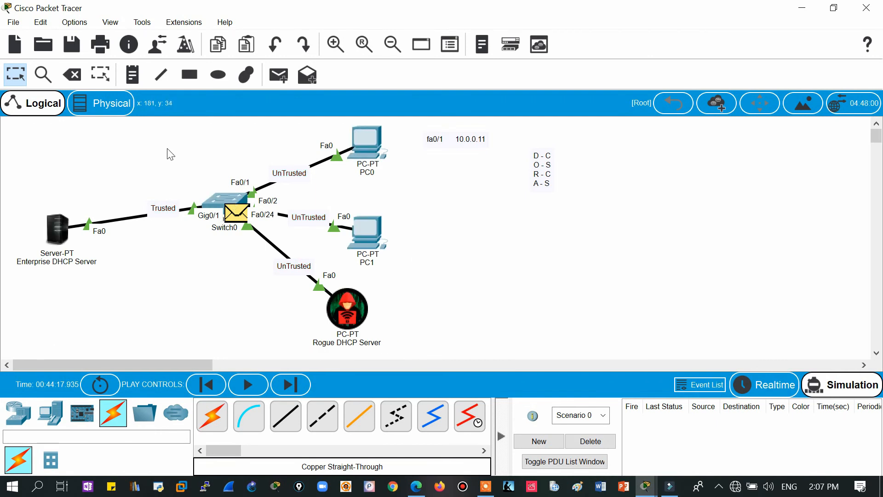
click(248, 385)
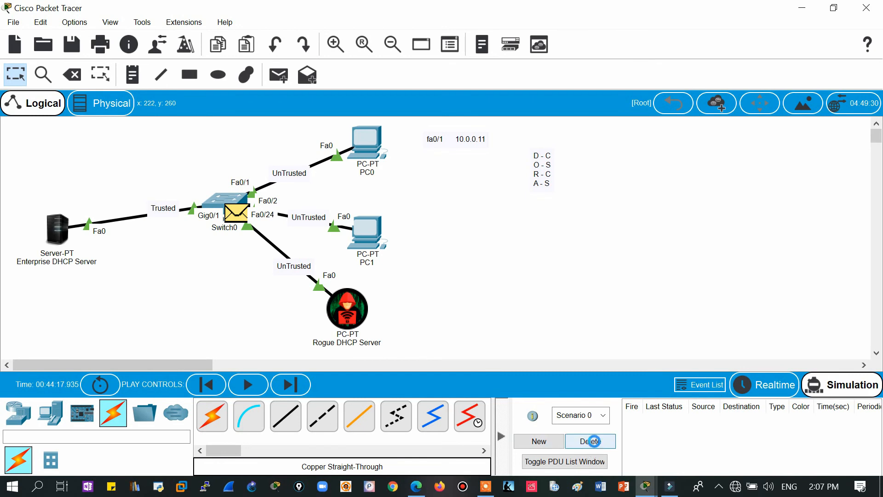
click(596, 442)
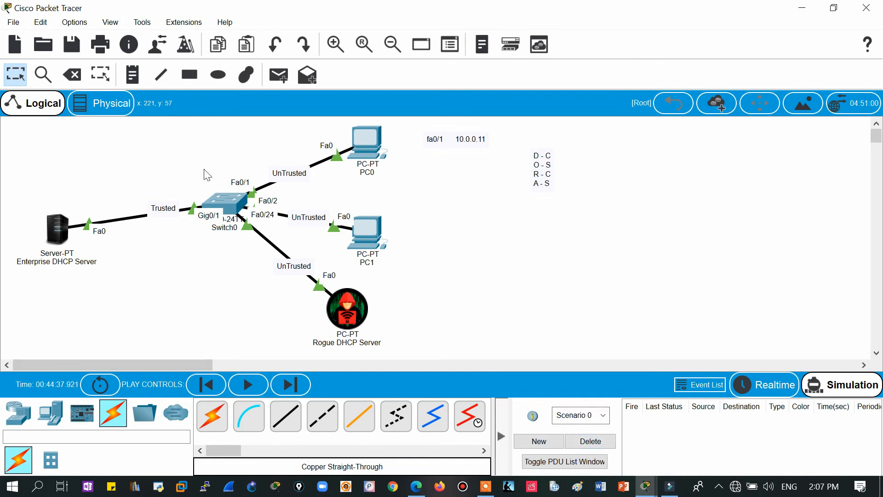
- Shift the Rogue DHCP Server slightly to the right and PC1 slightly up in the topology
drag(16, 128, 542, 341)
drag(360, 325, 371, 326)
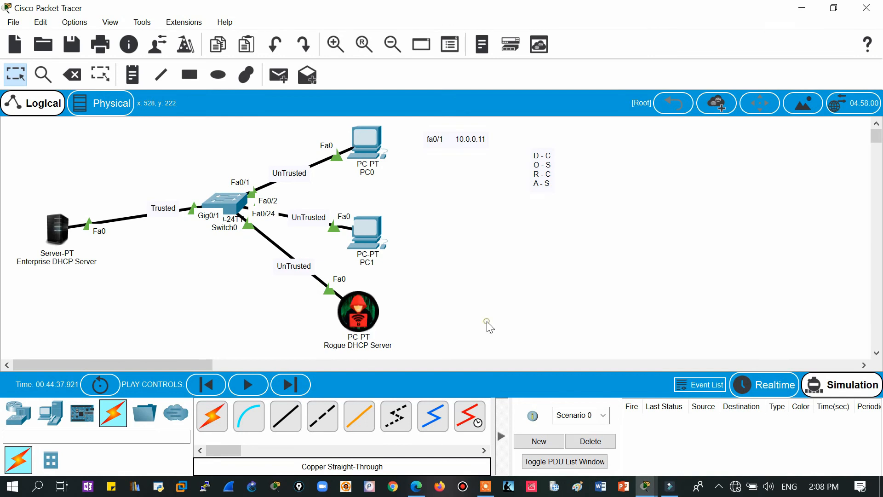
drag(376, 241, 372, 234)
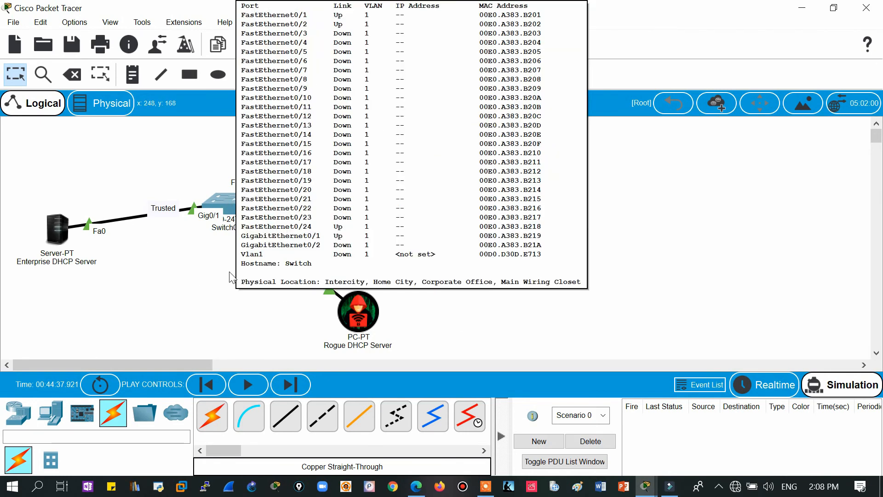
- Highlight the PCs, the Rogue DHCP Server and their untrusted links to Switch0, and clear the selection
drag(275, 128, 432, 355)
click(432, 354)
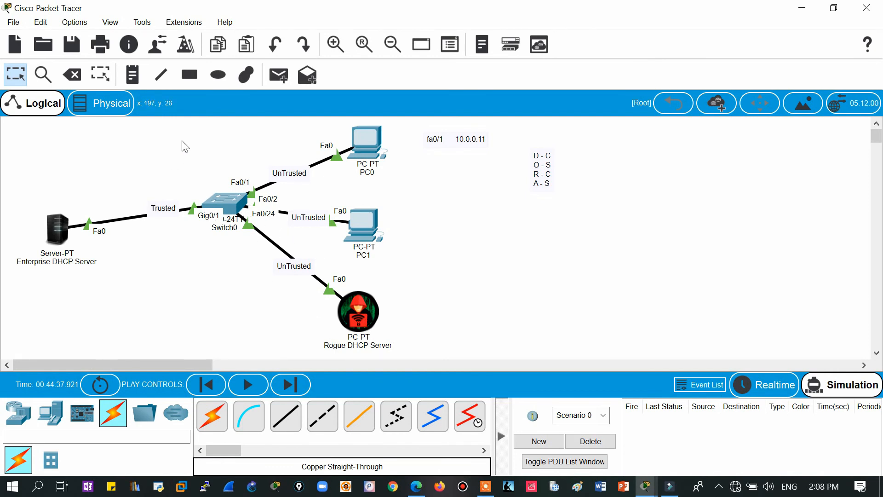
drag(181, 144, 434, 342)
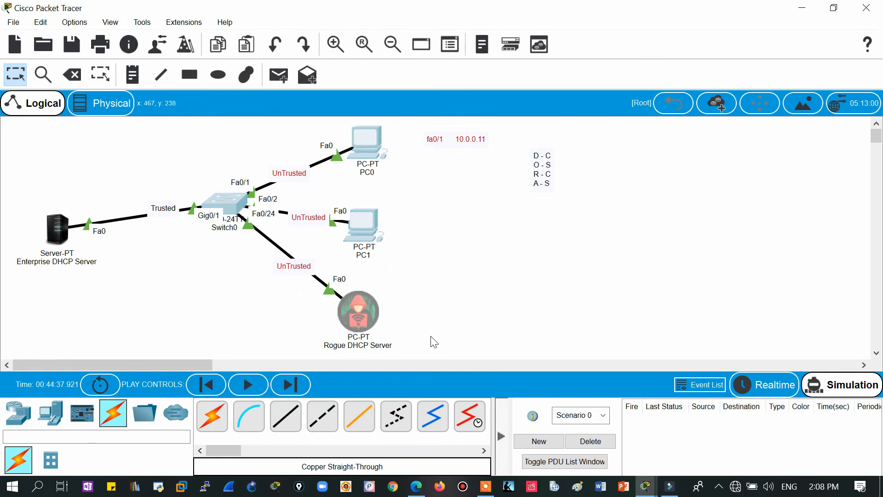
click(434, 342)
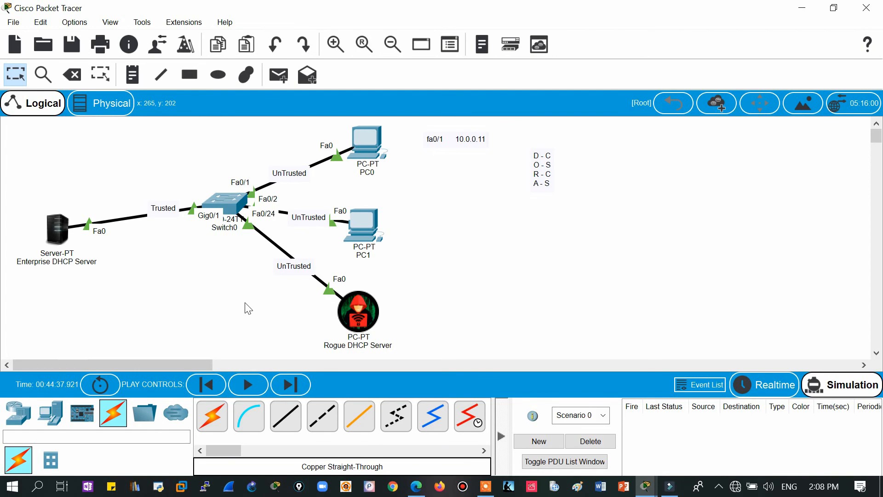
- Review the option 82 command in Switch0's maximized CLI, and switch to Edge to return to the DHCP snooping configuration slides
click(234, 210)
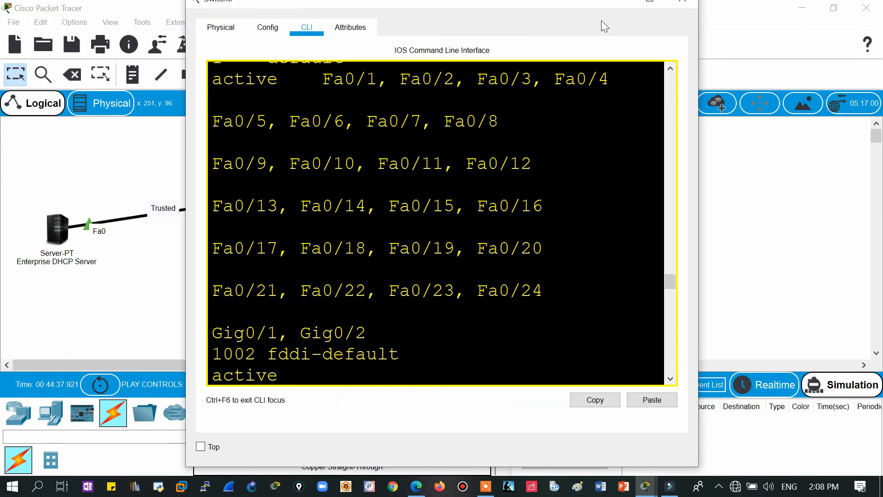
click(655, 8)
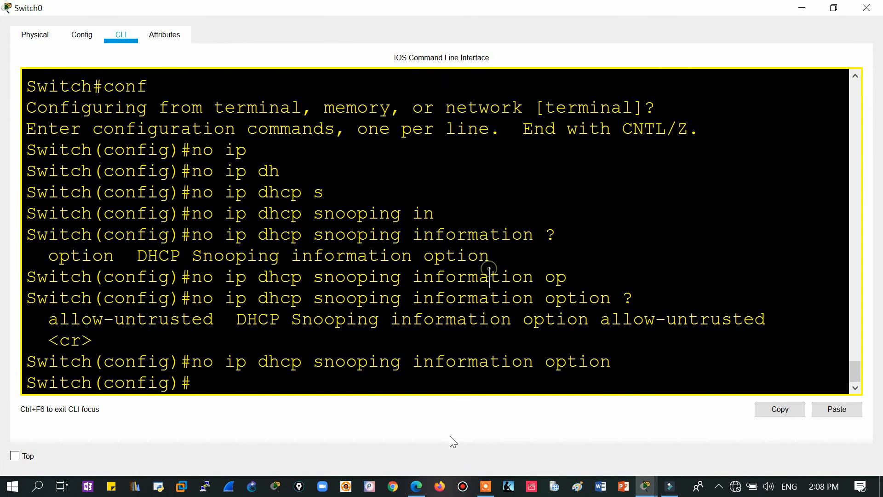
click(416, 486)
key(Left)
key(Left)
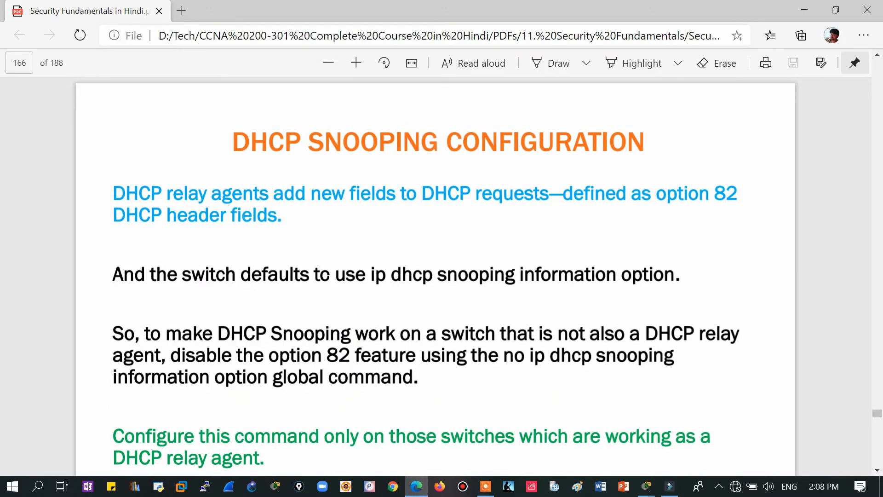